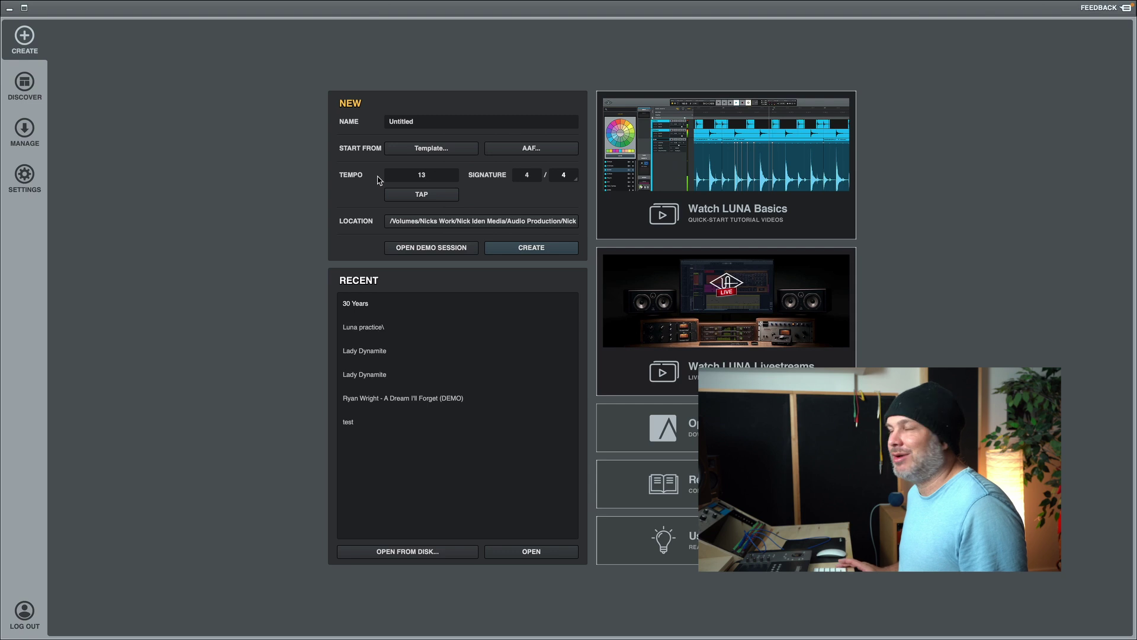
# Create a new session named Untitled with a tempo of 130 BPM
pyautogui.press('Return')
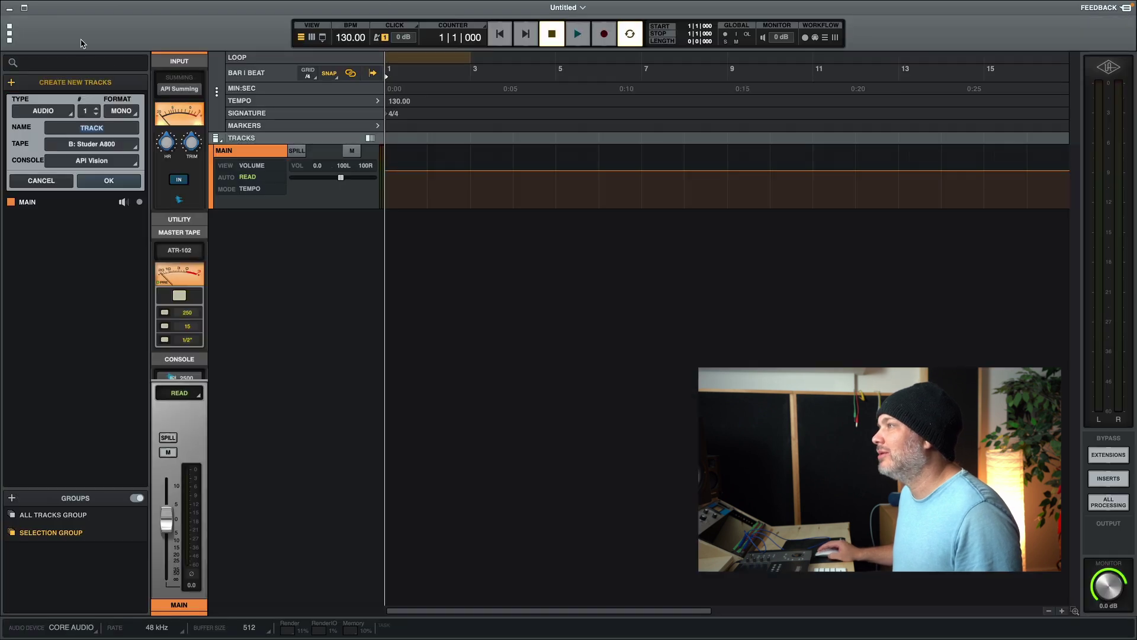
# Try to set up another new session named test at 130 BPM, and return to the recent Untitled session
pyautogui.click(70, 9)
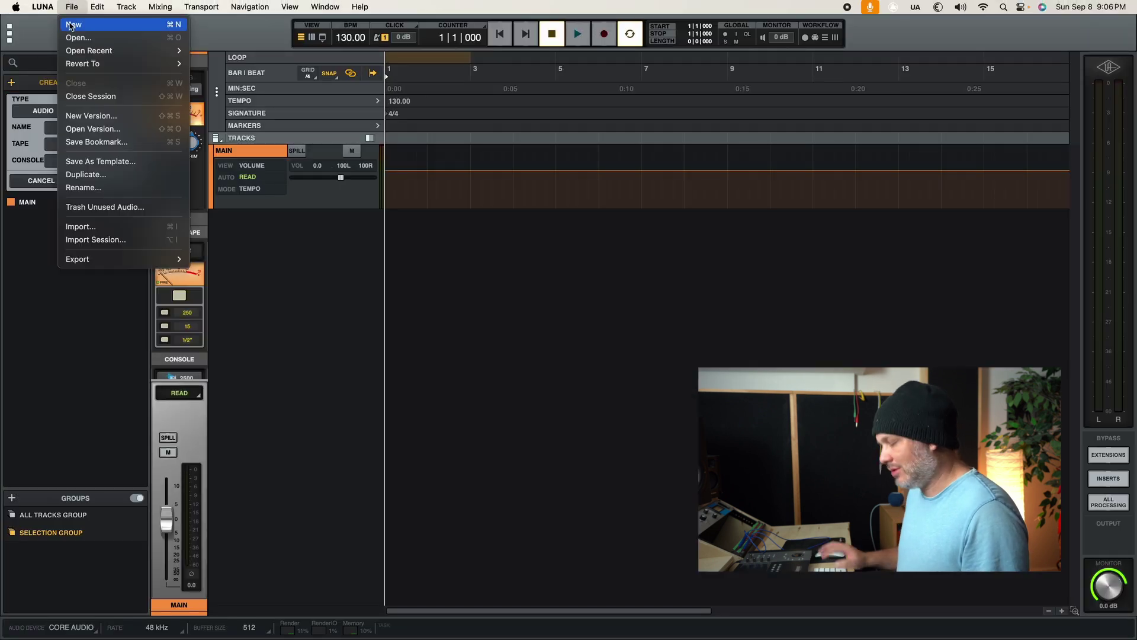
pyautogui.click(88, 22)
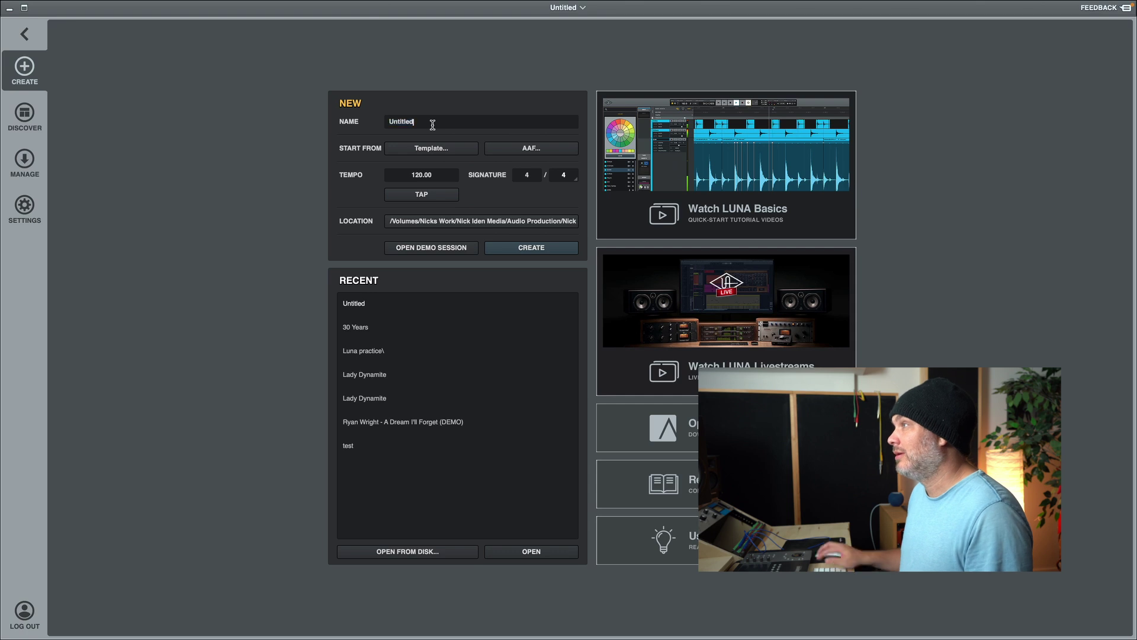
pyautogui.press('BackSpace')
pyautogui.write('test')
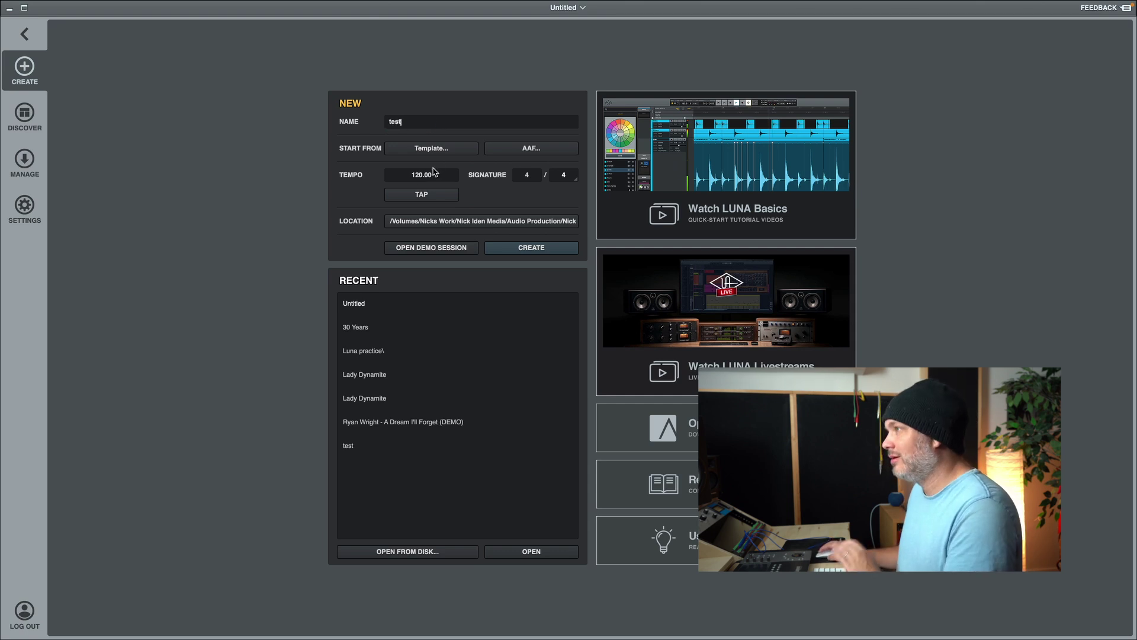
pyautogui.click(421, 174)
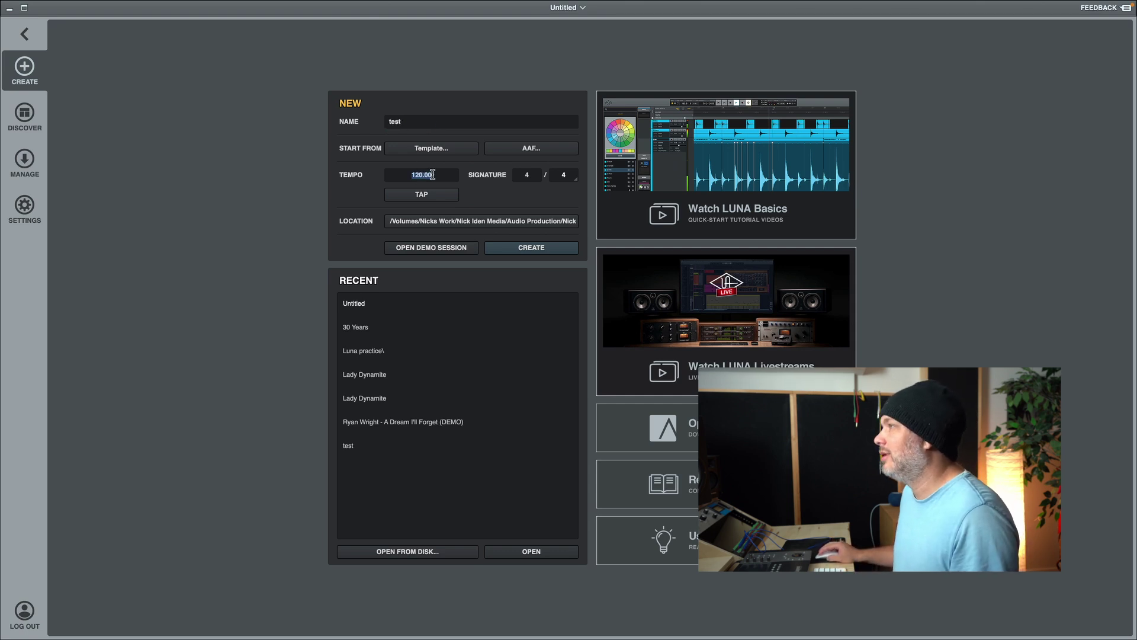
pyautogui.write('130')
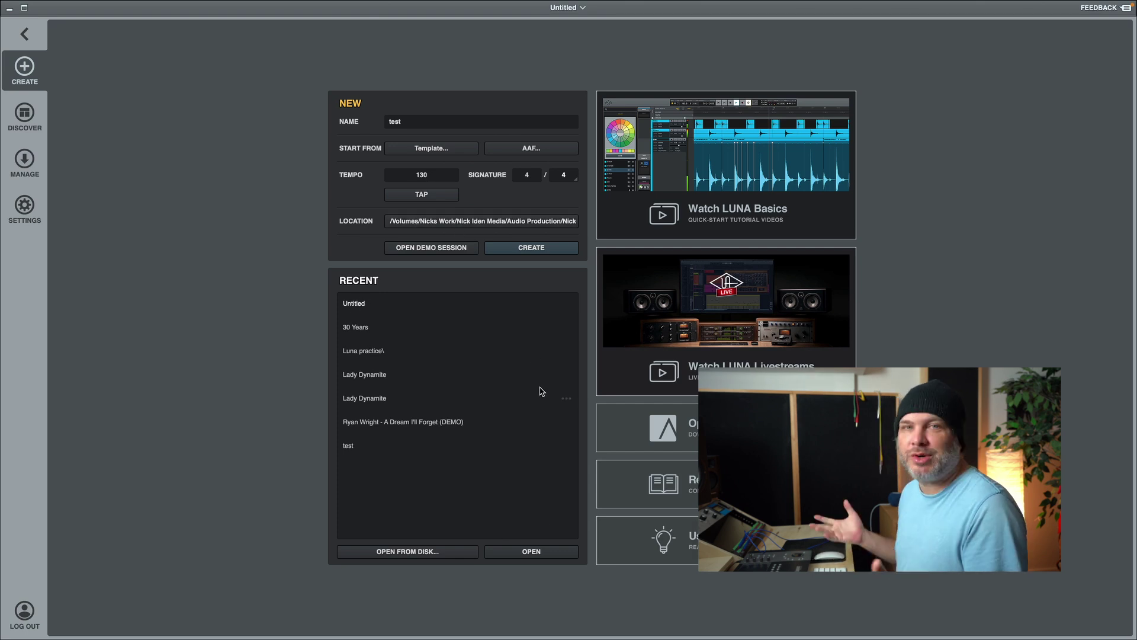
pyautogui.click(539, 552)
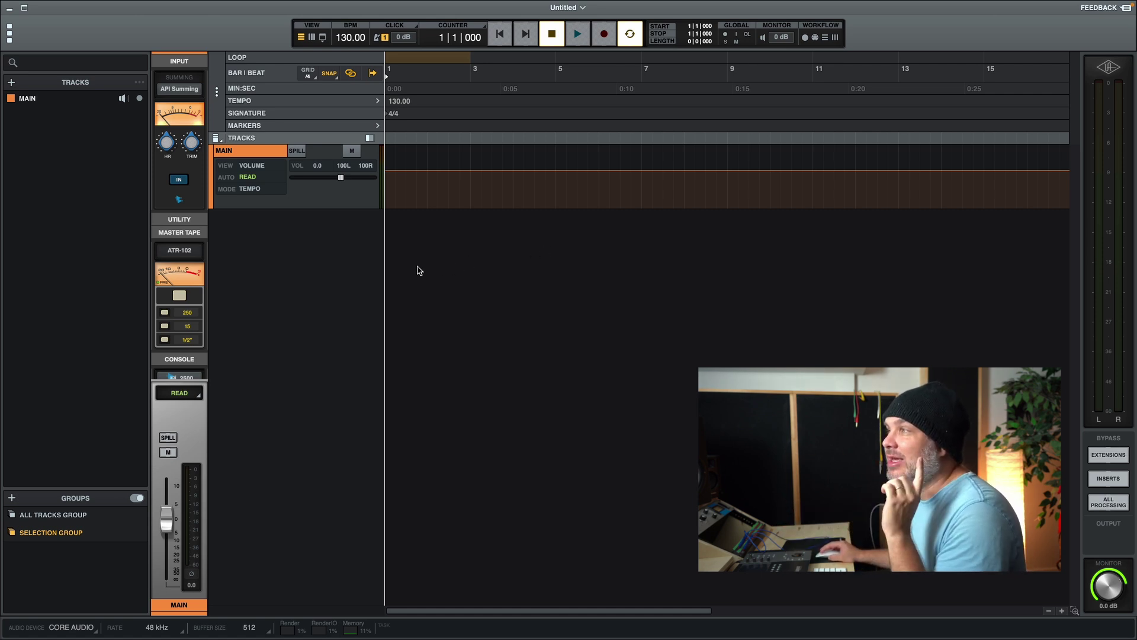
# Hide the Tracks browser from the session view
pyautogui.moveTo(188, 251)
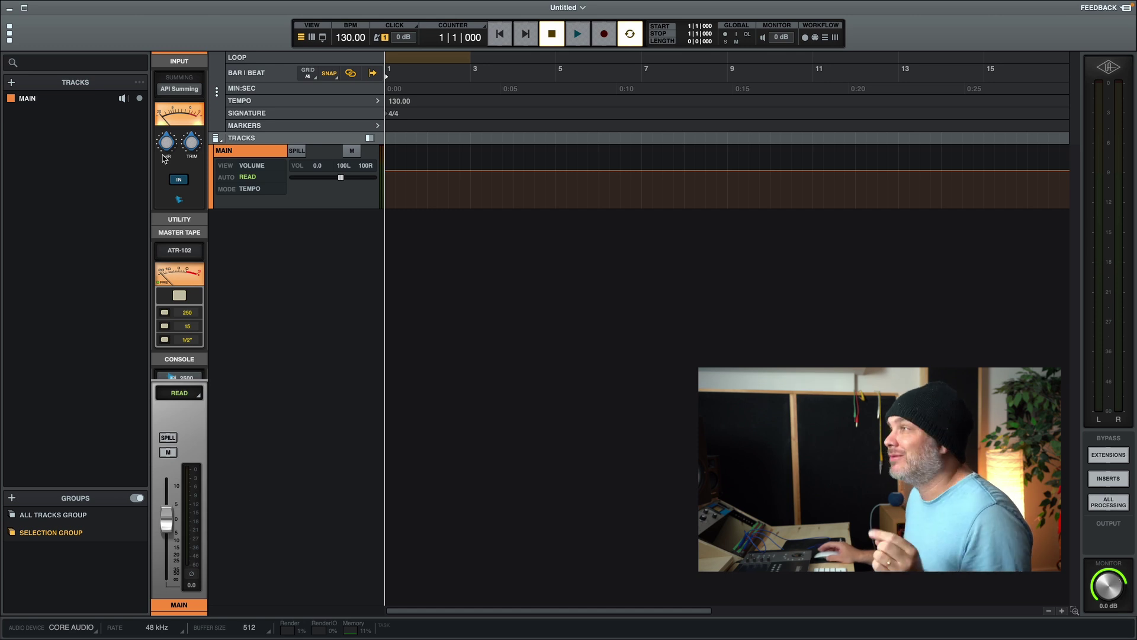
pyautogui.click(323, 39)
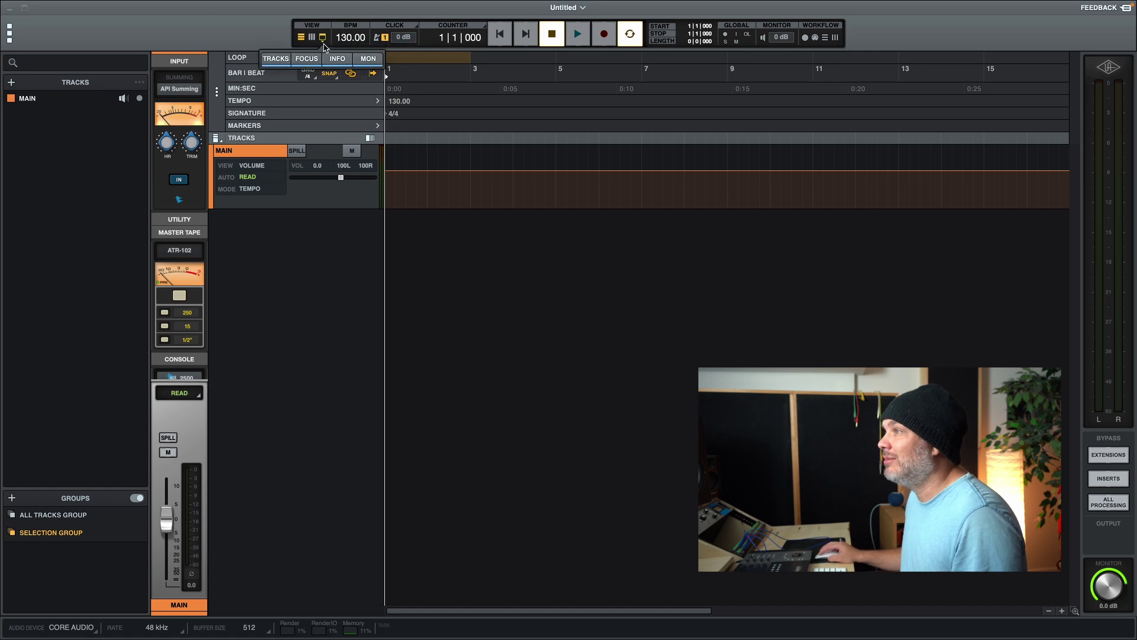
pyautogui.click(258, 70)
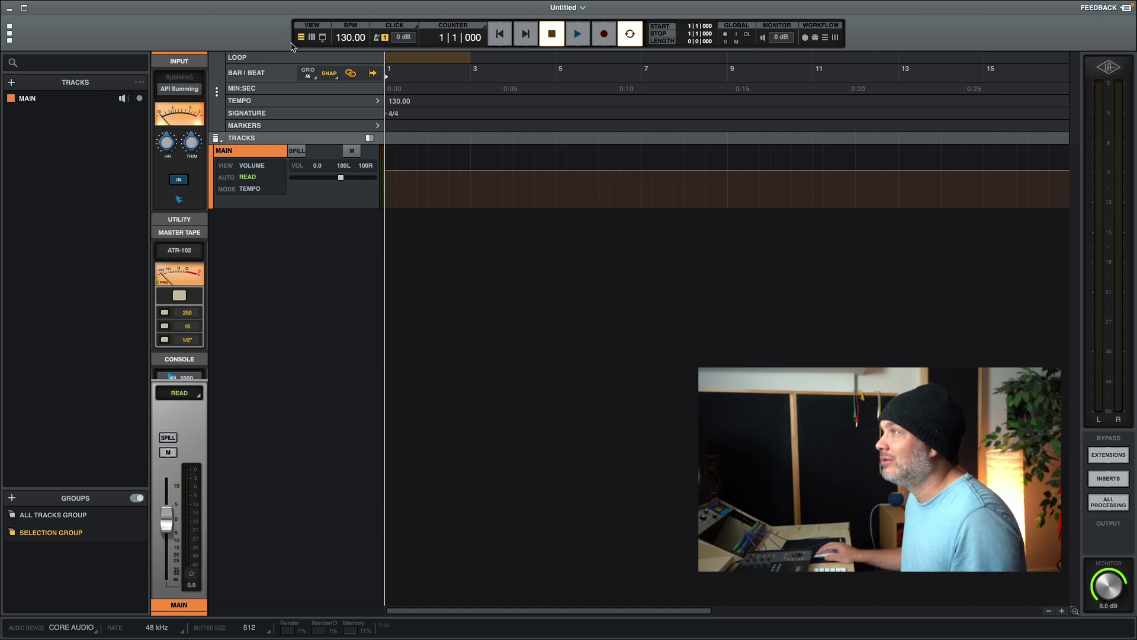
pyautogui.click(323, 38)
pyautogui.click(275, 59)
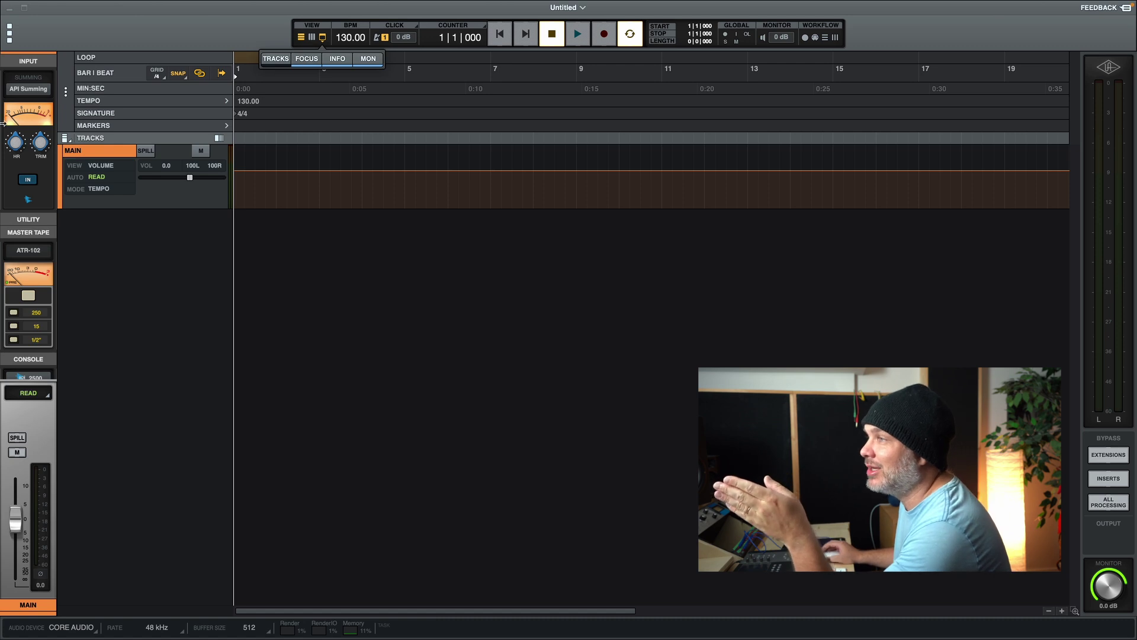
# Look through the MAIN track's focus channel strip, and hide the Focus channel from the session view
pyautogui.scroll(-3, 25, 203)
pyautogui.scroll(-10, 25, 202)
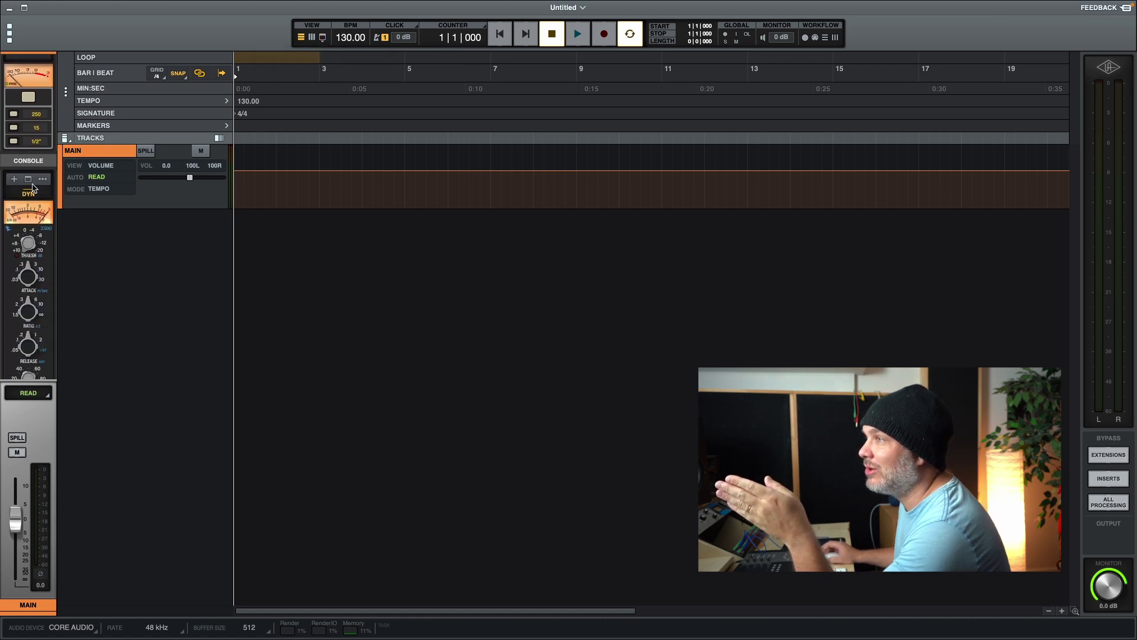
pyautogui.scroll(13, 16, 196)
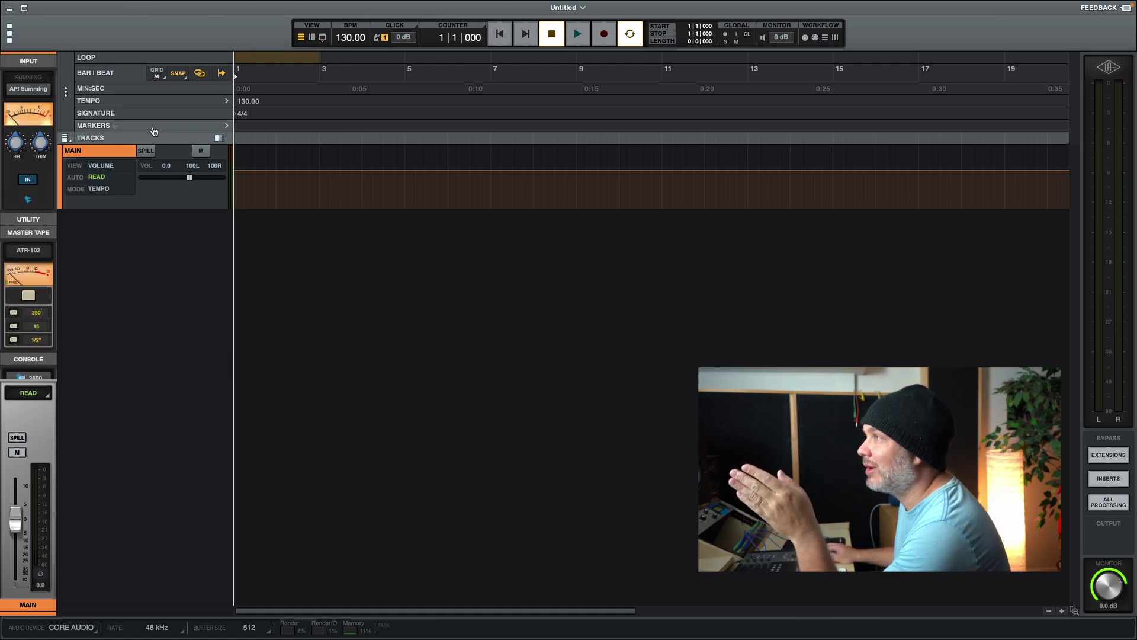
pyautogui.click(321, 37)
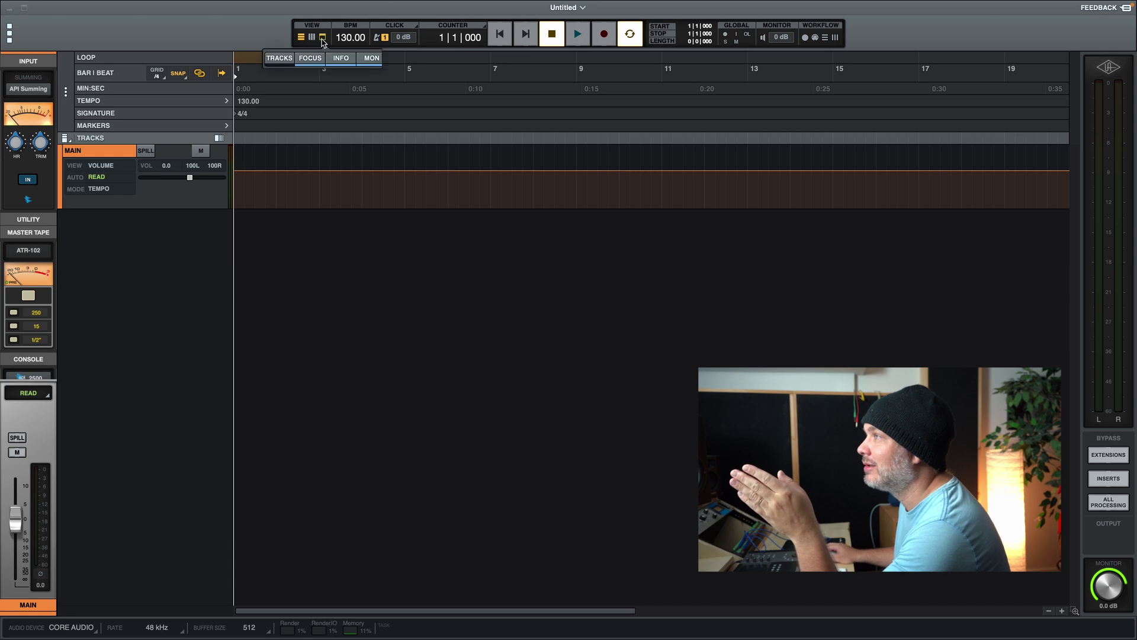
pyautogui.click(335, 60)
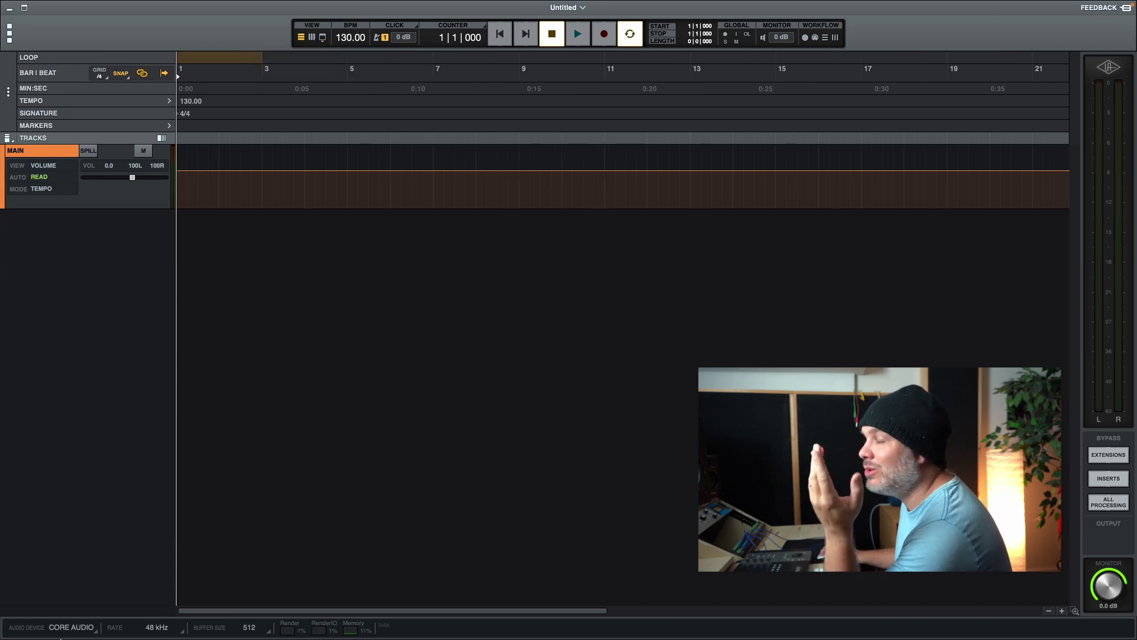
# Check the audio device options, and hide the Info bar and the Monitor column
pyautogui.click(93, 632)
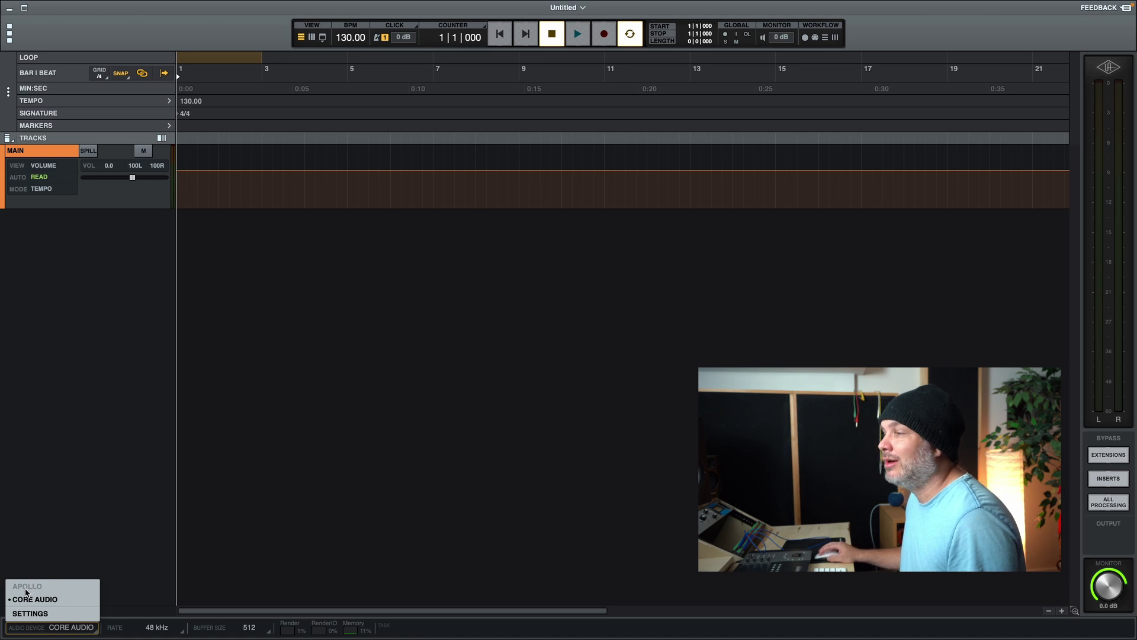
pyautogui.click(74, 549)
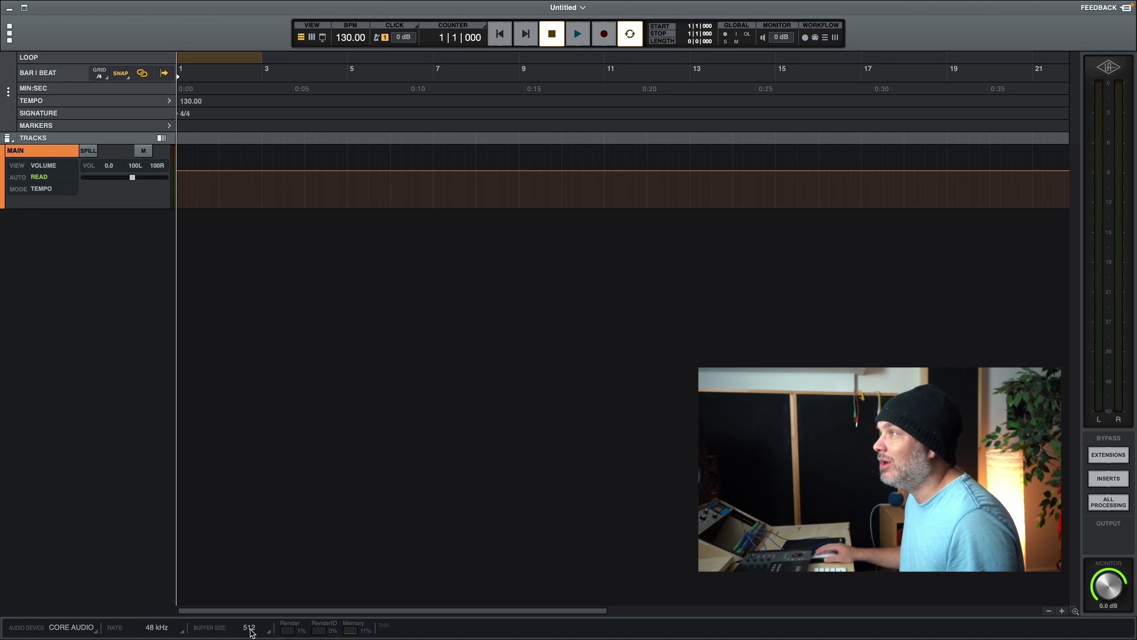
pyautogui.click(322, 37)
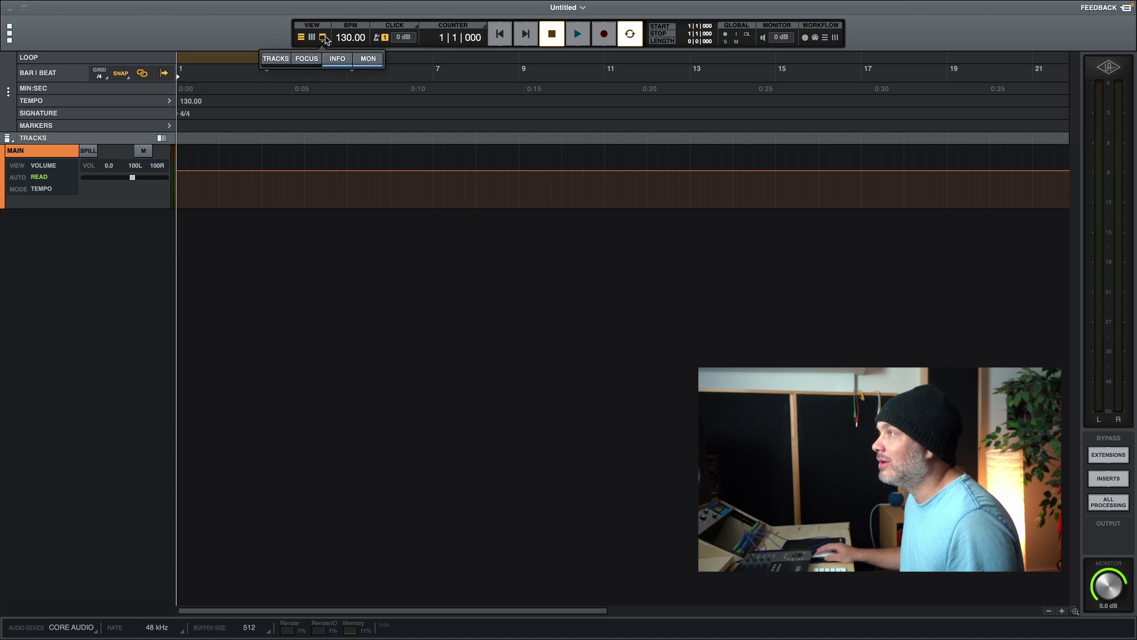
pyautogui.click(339, 62)
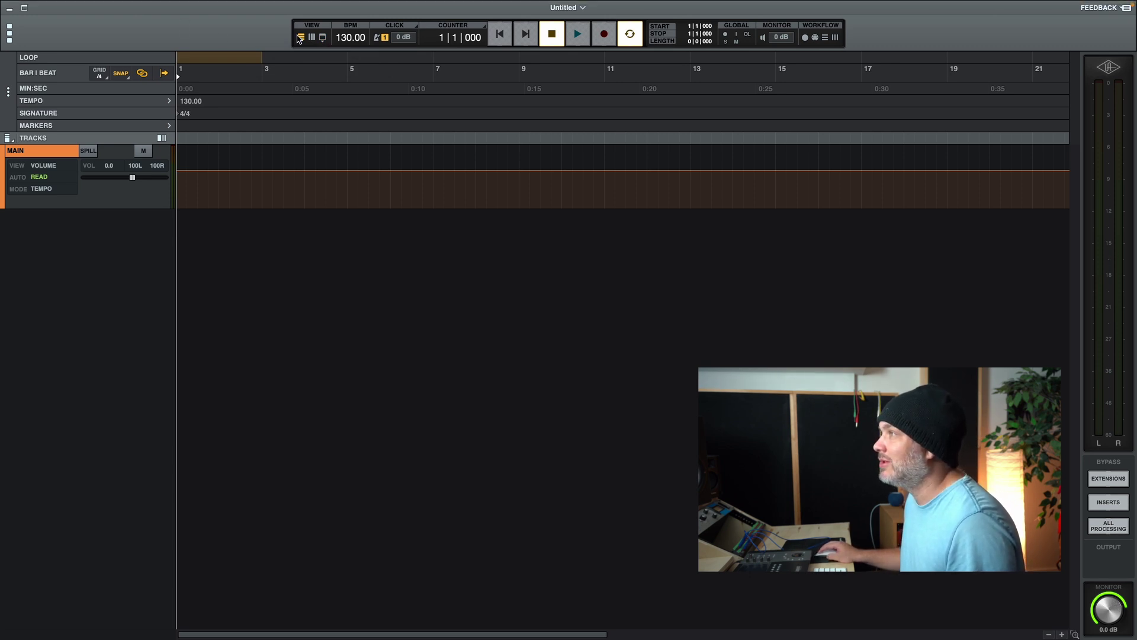
pyautogui.click(323, 39)
pyautogui.click(362, 60)
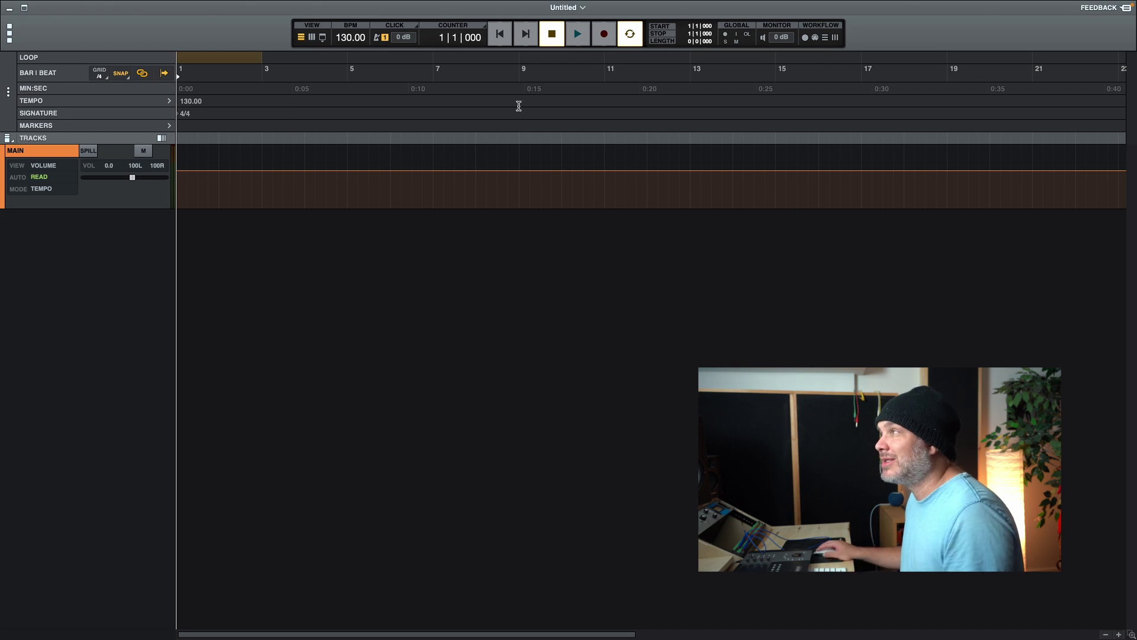
# Examine the recording and MIDI workflow toolbars, and look at the session creation page before returning to the timeline
pyautogui.click(805, 38)
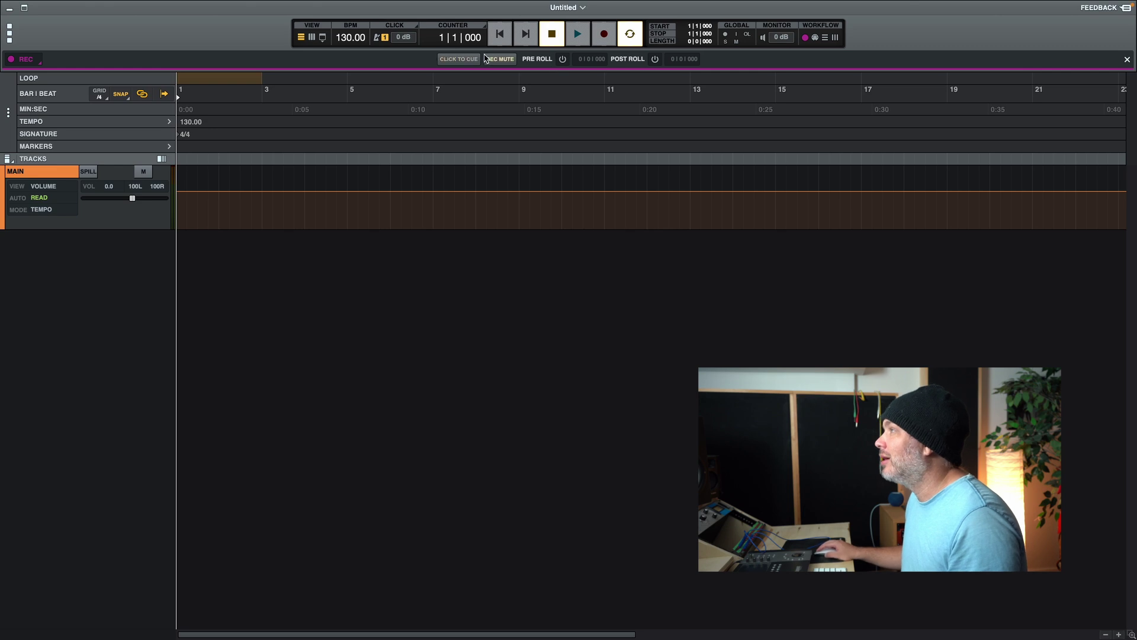
pyautogui.click(813, 38)
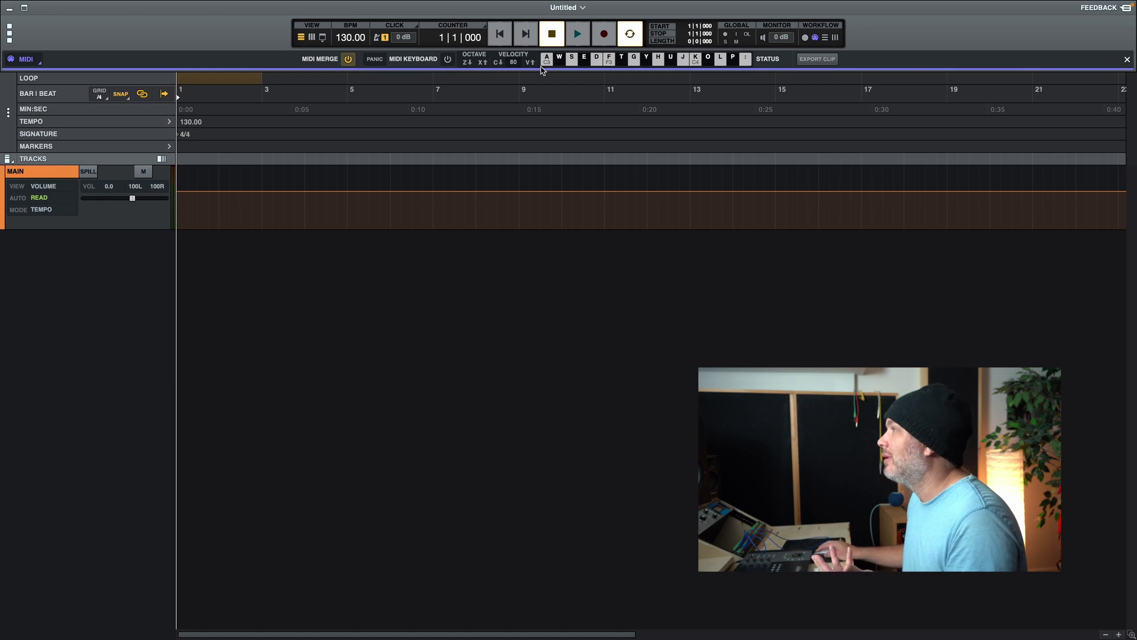
pyautogui.click(825, 37)
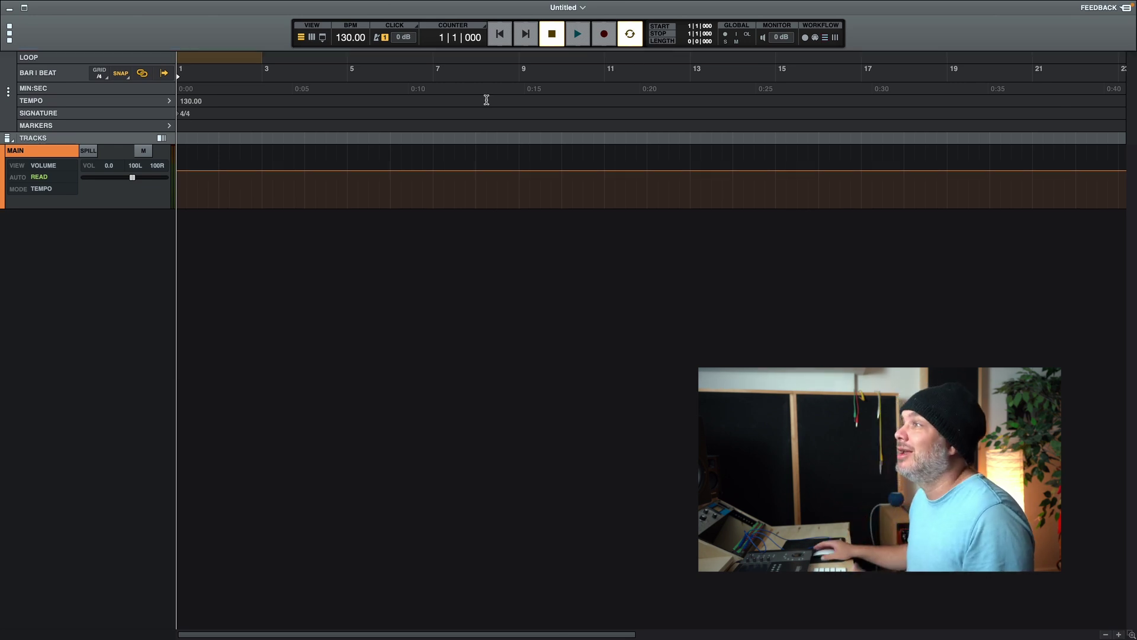
pyautogui.click(10, 38)
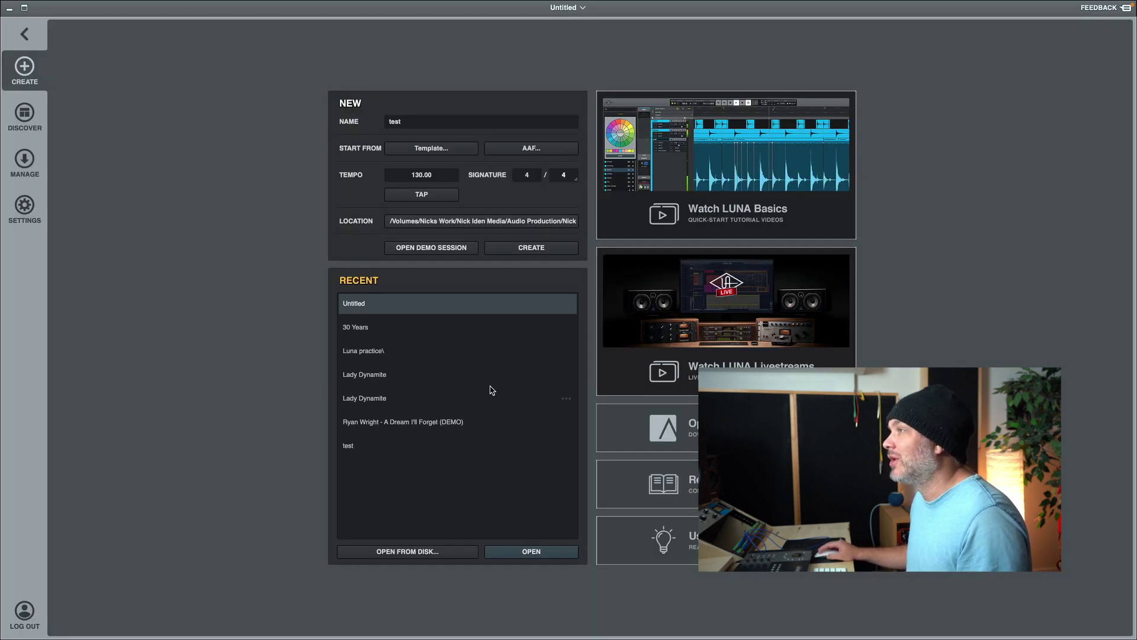
pyautogui.click(24, 33)
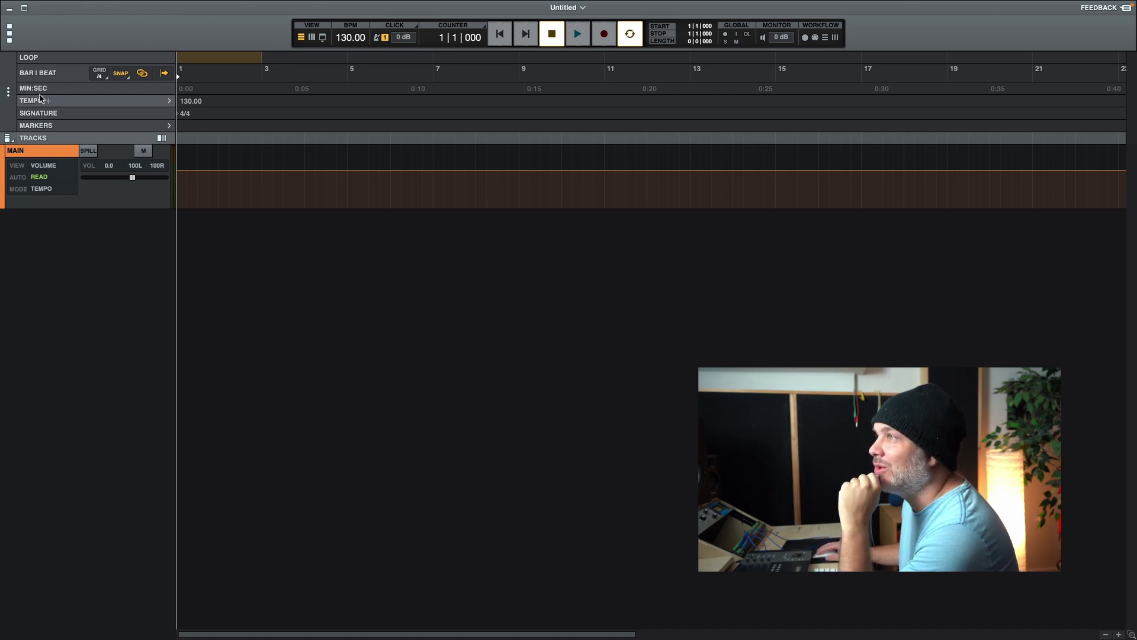
# Hide the Signature and Tempo rulers in the timeline settings
pyautogui.click(9, 92)
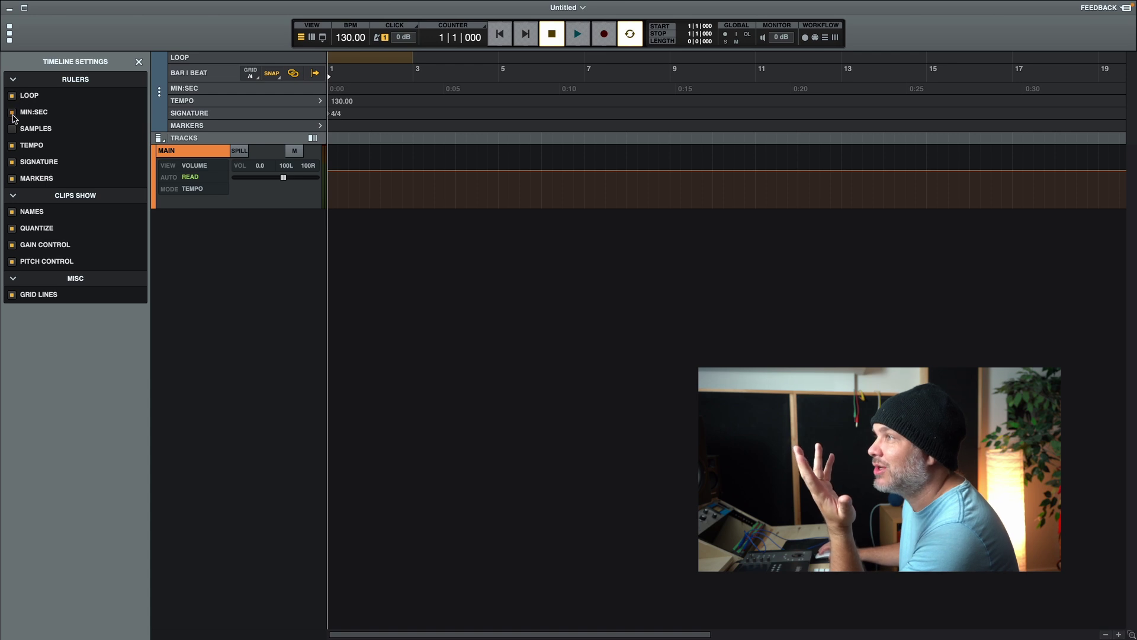
pyautogui.click(12, 162)
pyautogui.click(11, 161)
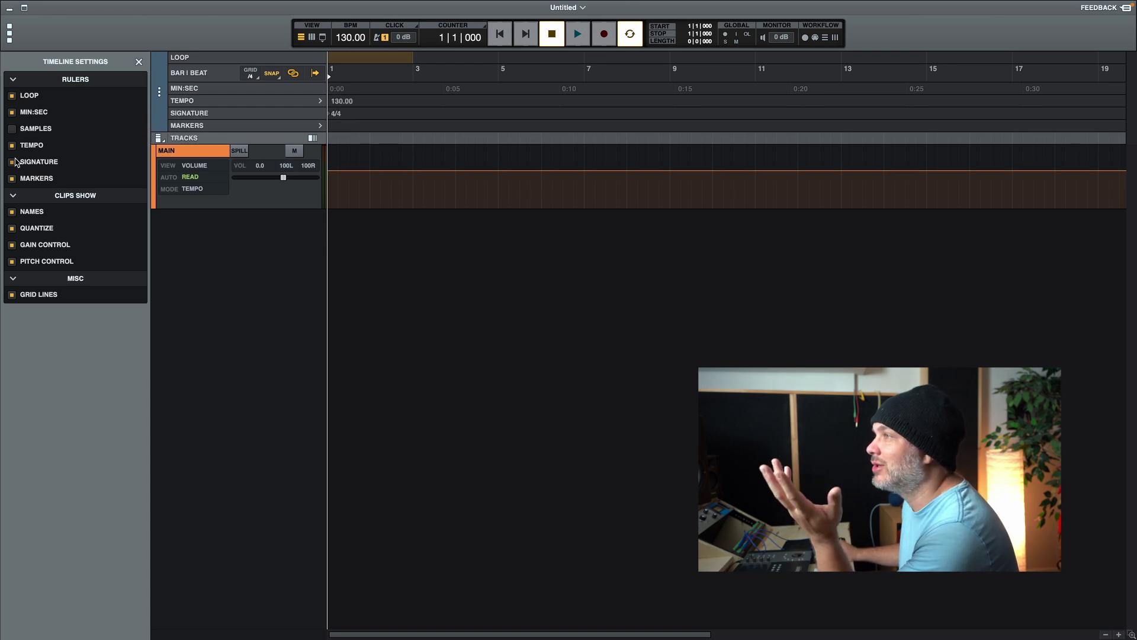
pyautogui.click(12, 162)
pyautogui.click(11, 145)
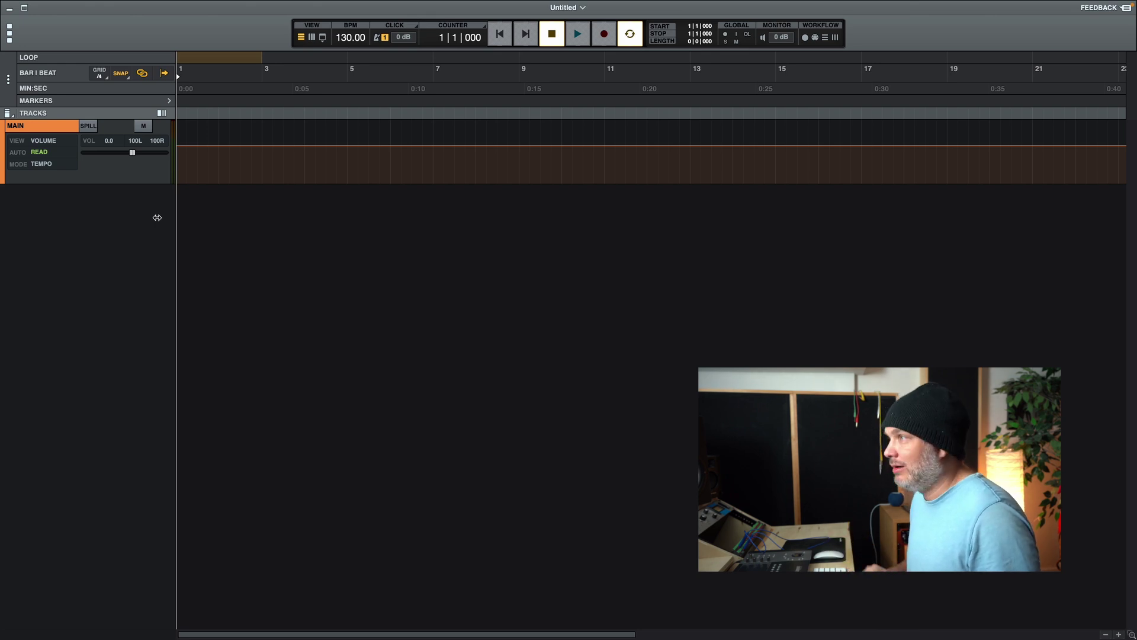
# Create four mono audio tracks named Acoustic
pyautogui.press('super+shift+n')
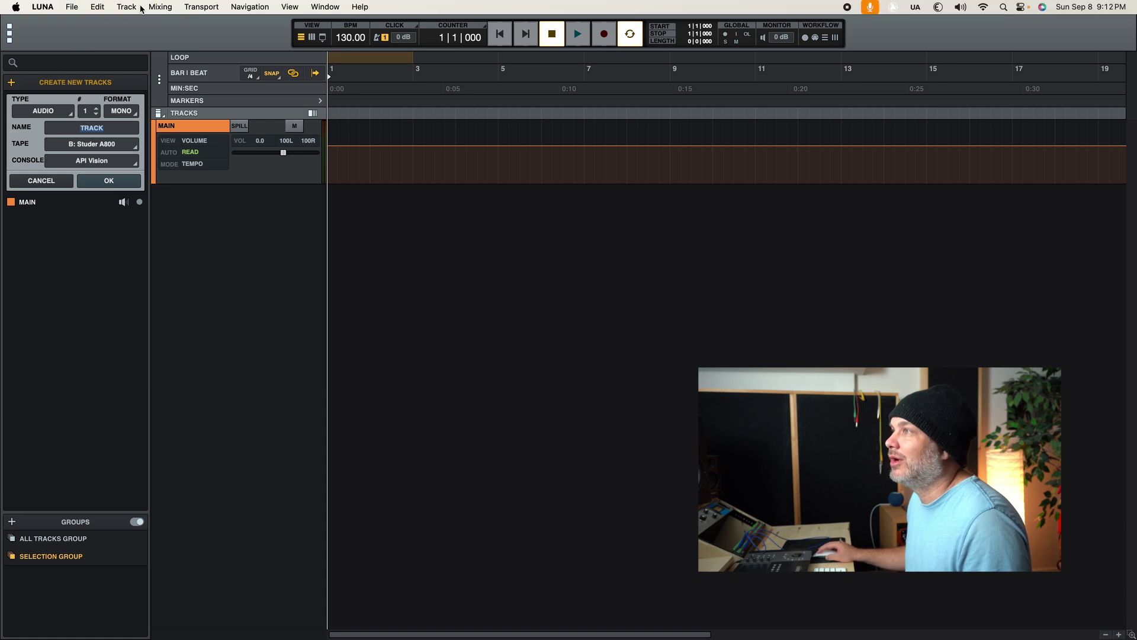
pyautogui.click(128, 6)
pyautogui.click(77, 172)
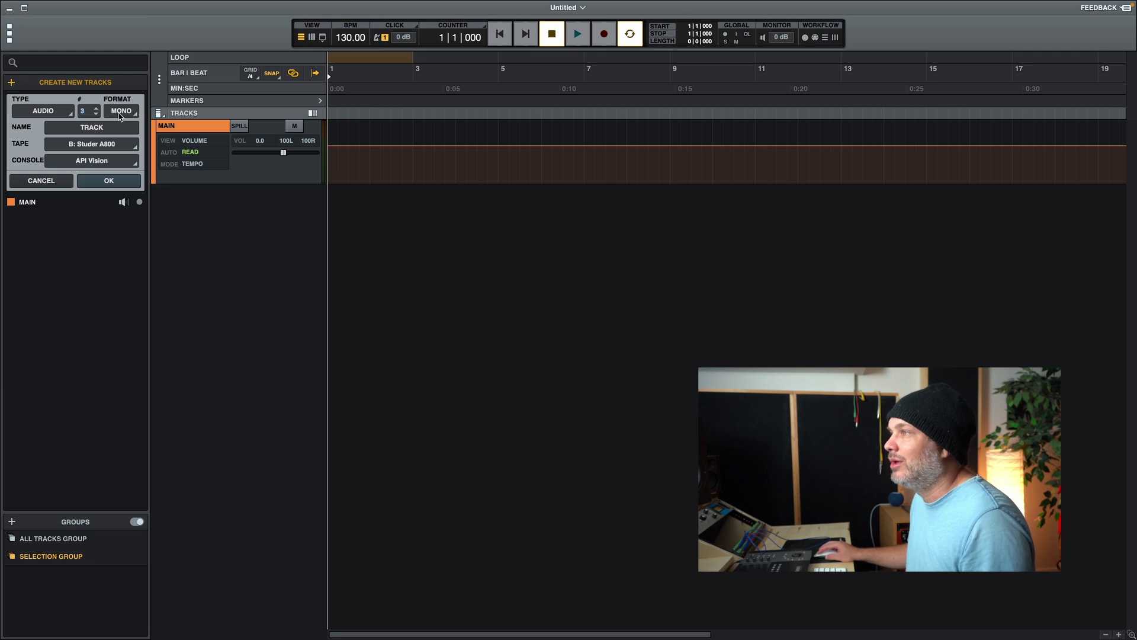
pyautogui.doubleClick(110, 130)
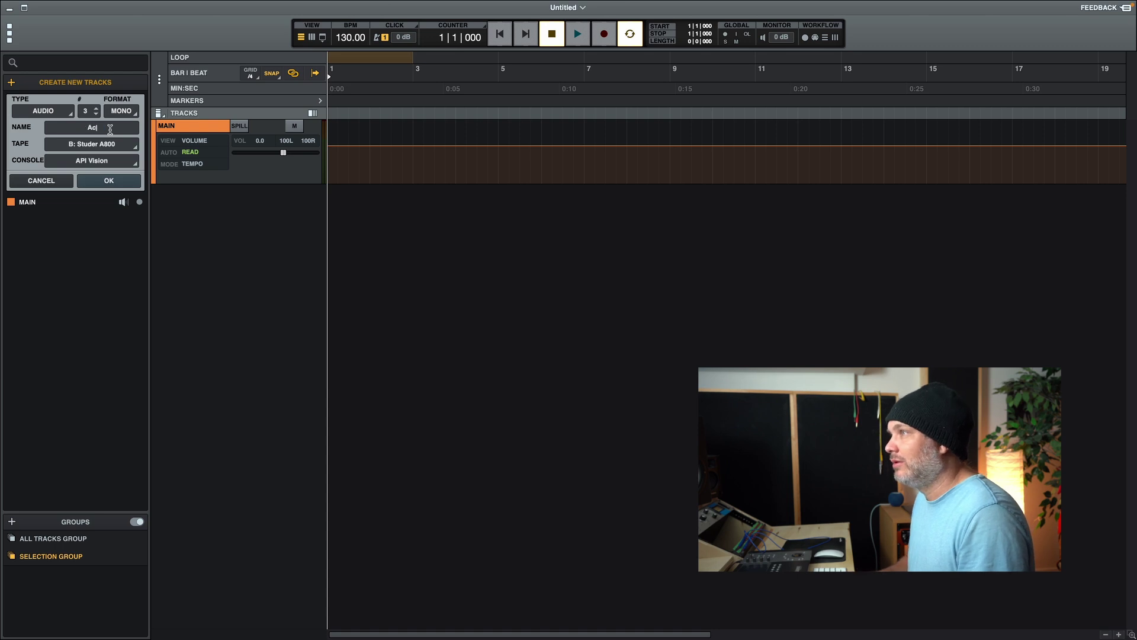
pyautogui.write('Acoustic')
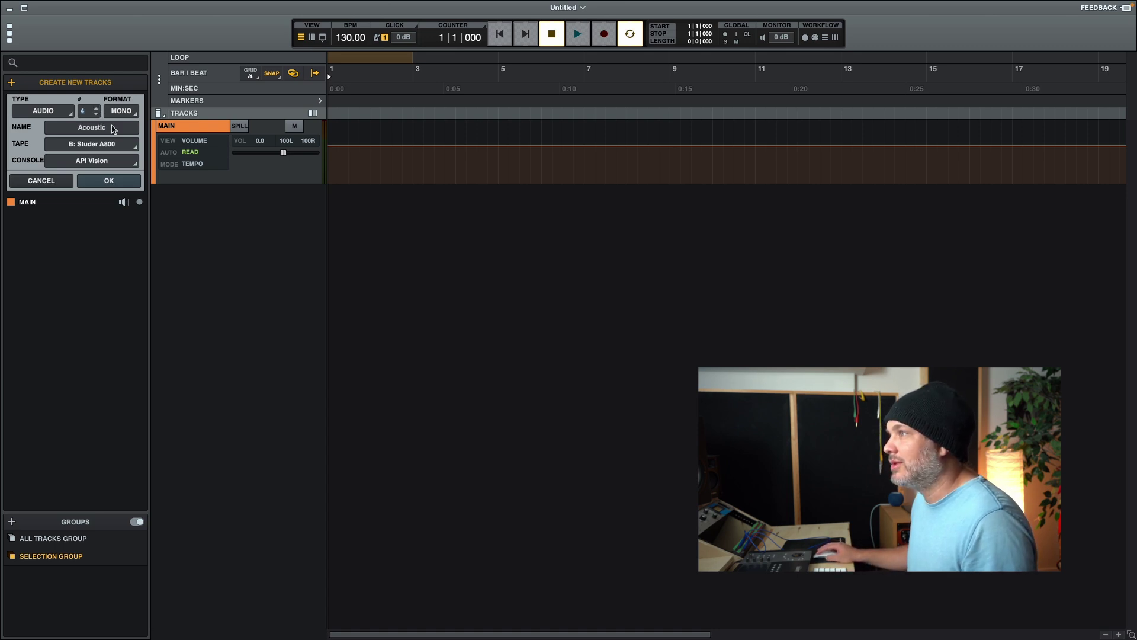
pyautogui.click(95, 186)
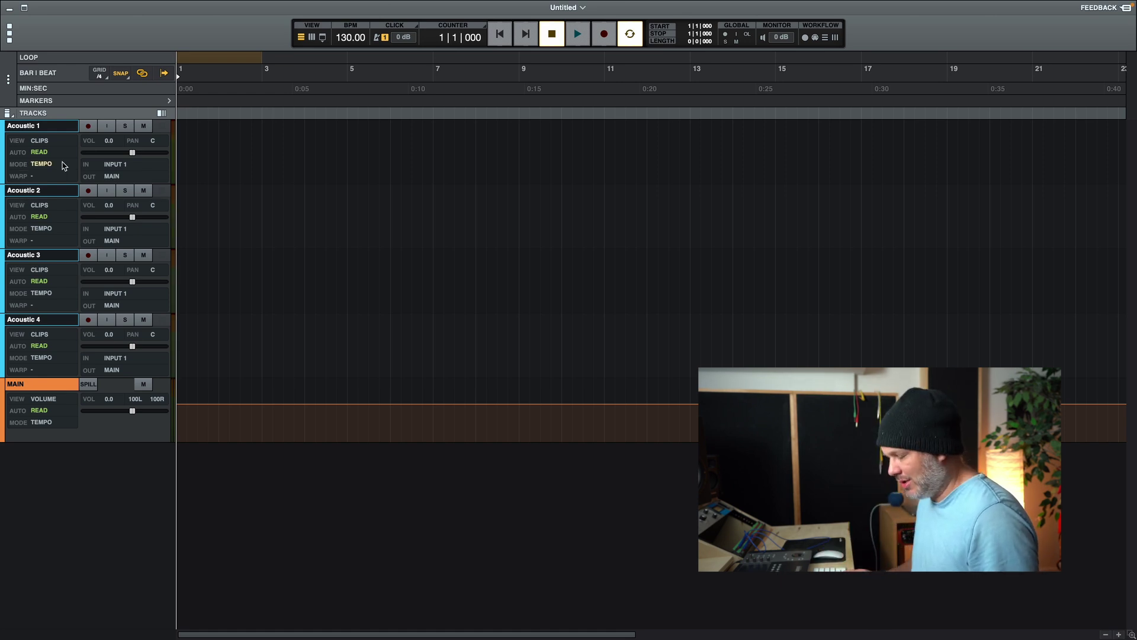
# Begin creating new tracks and build a list of three mono audio track entries
pyautogui.hotkey('ctrl', 'shift', 'n')
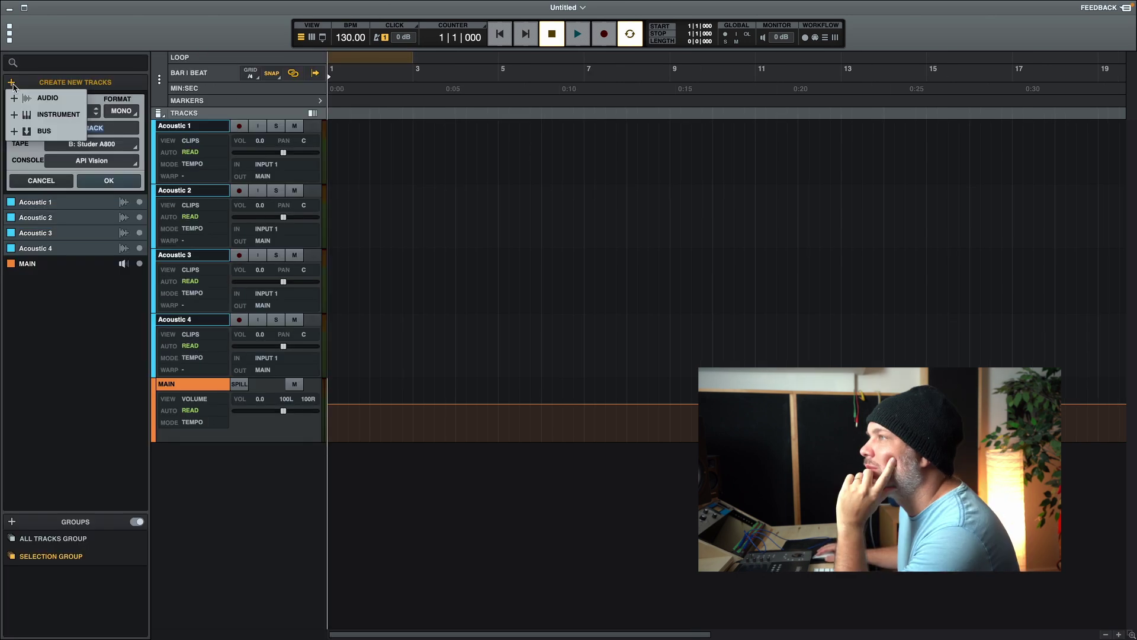
pyautogui.click(34, 94)
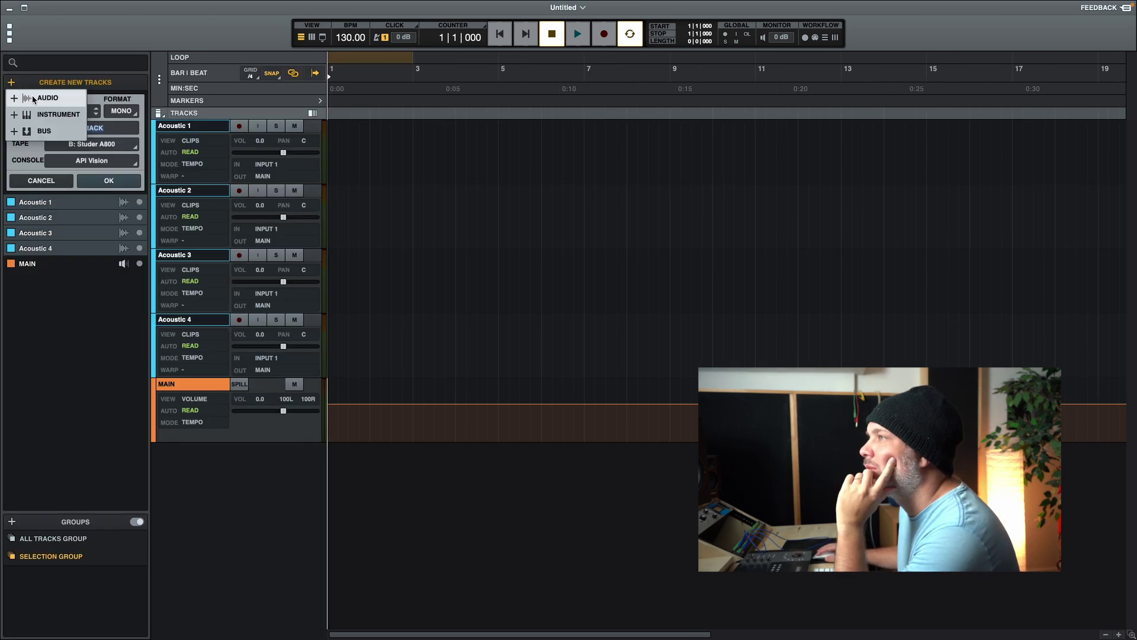
pyautogui.click(34, 99)
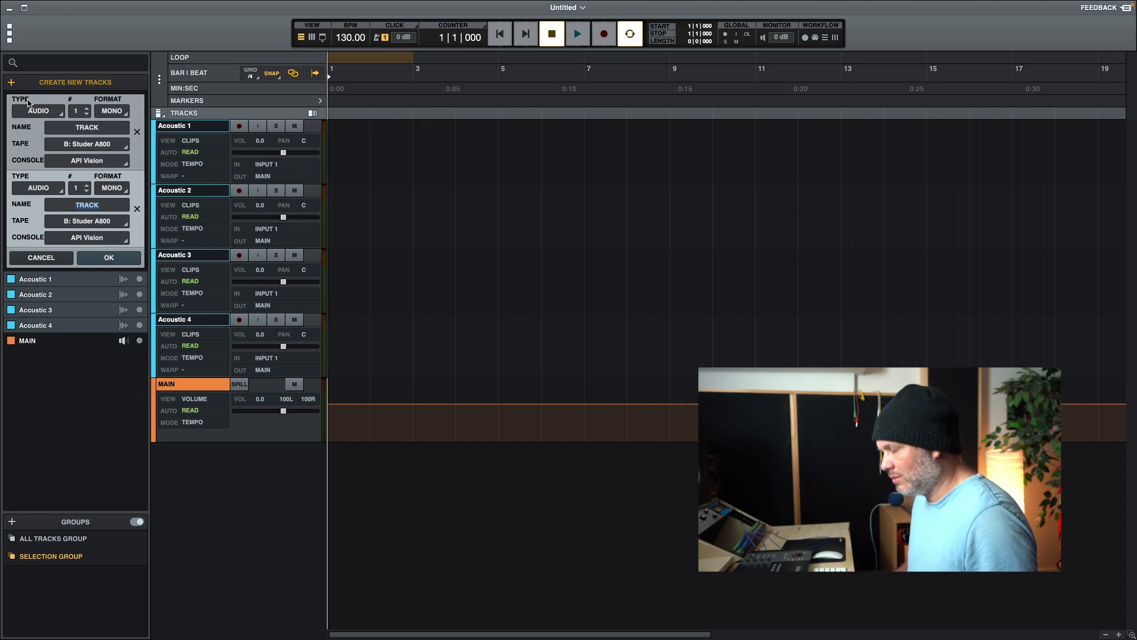
pyautogui.click(27, 102)
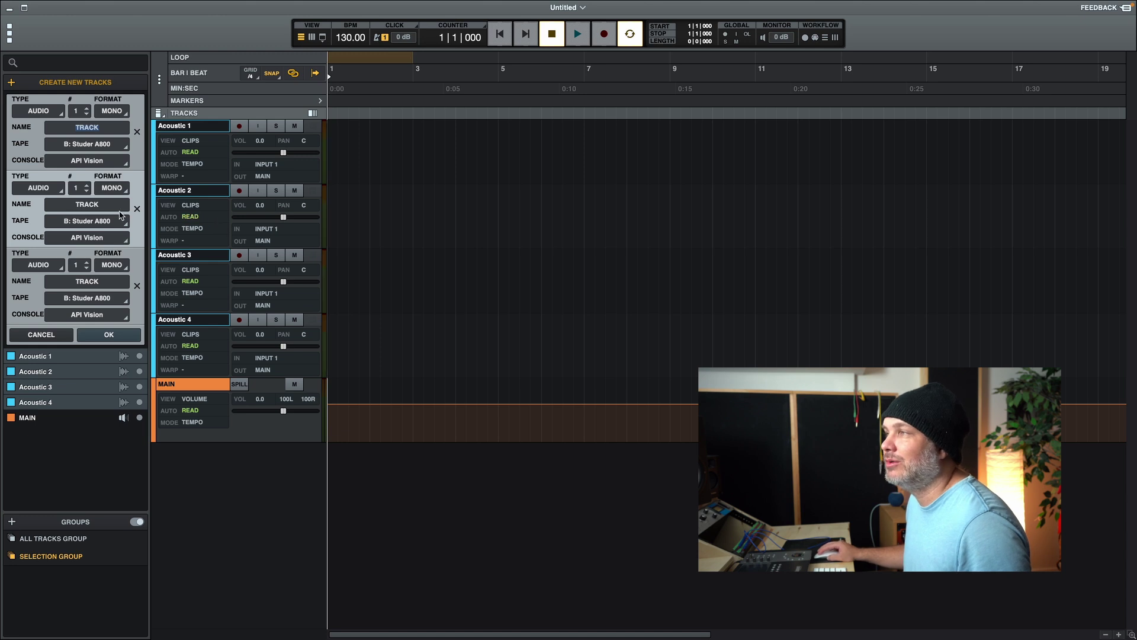
# Name the second new track entry Drums and set its number of tracks to 10
pyautogui.click(95, 205)
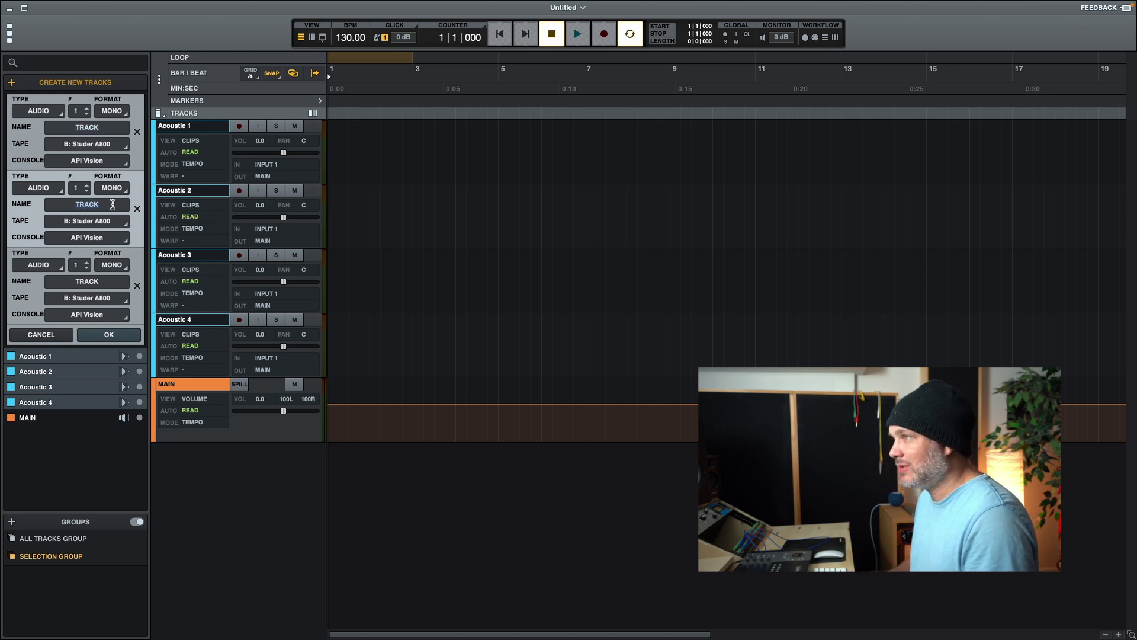
pyautogui.write('Drums')
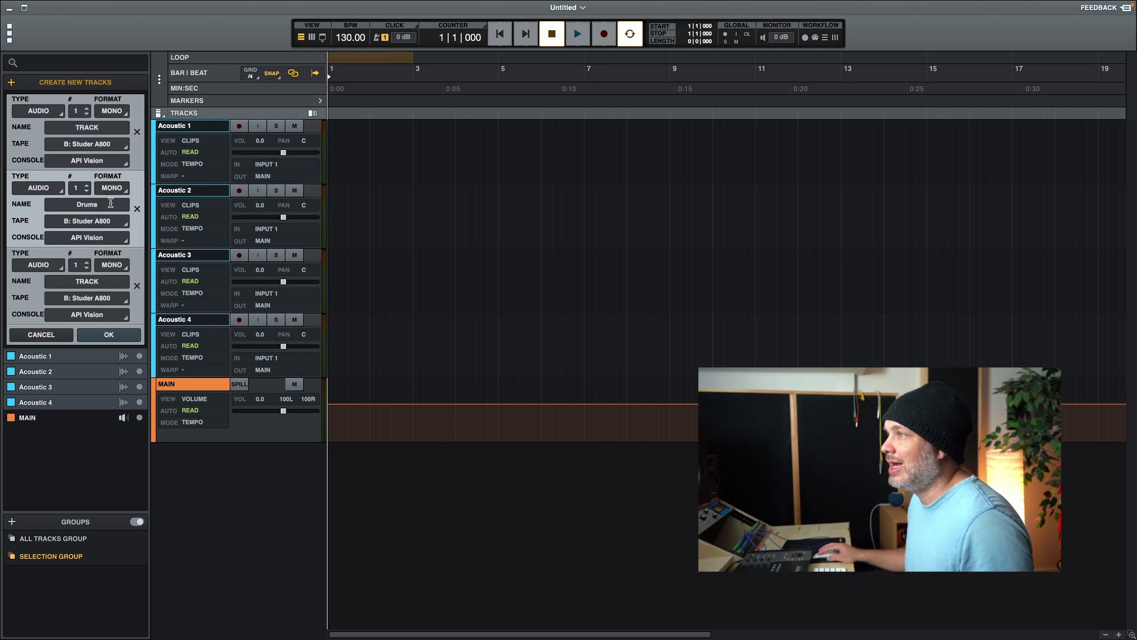
pyautogui.click(88, 186)
pyautogui.click(88, 185)
pyautogui.click(88, 185)
pyautogui.click(88, 185)
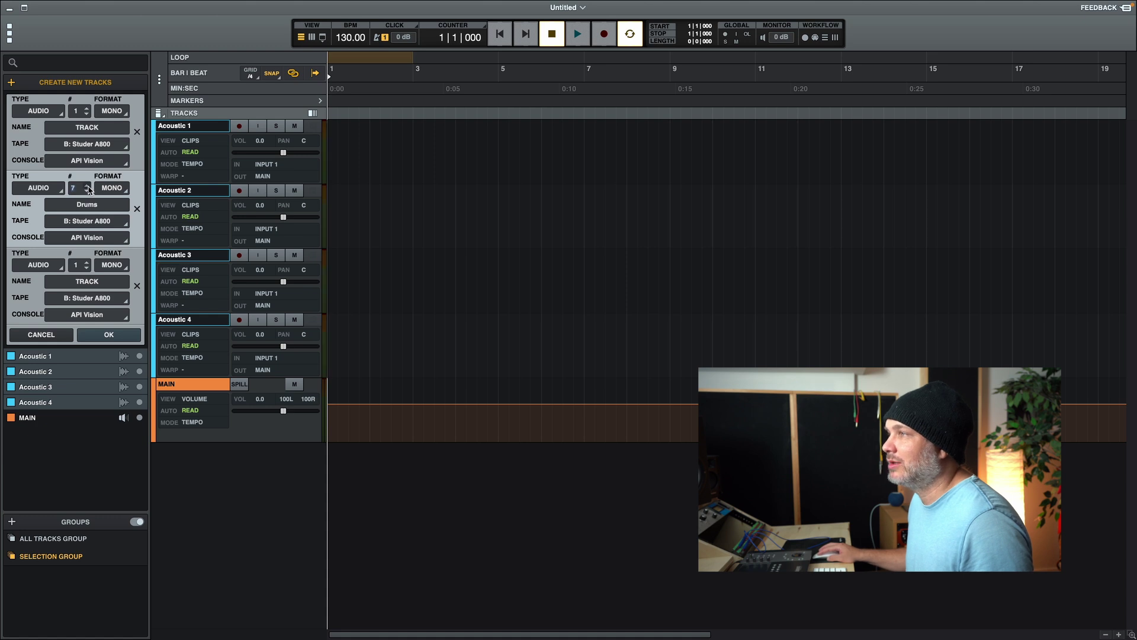
pyautogui.scroll(5, 87, 188)
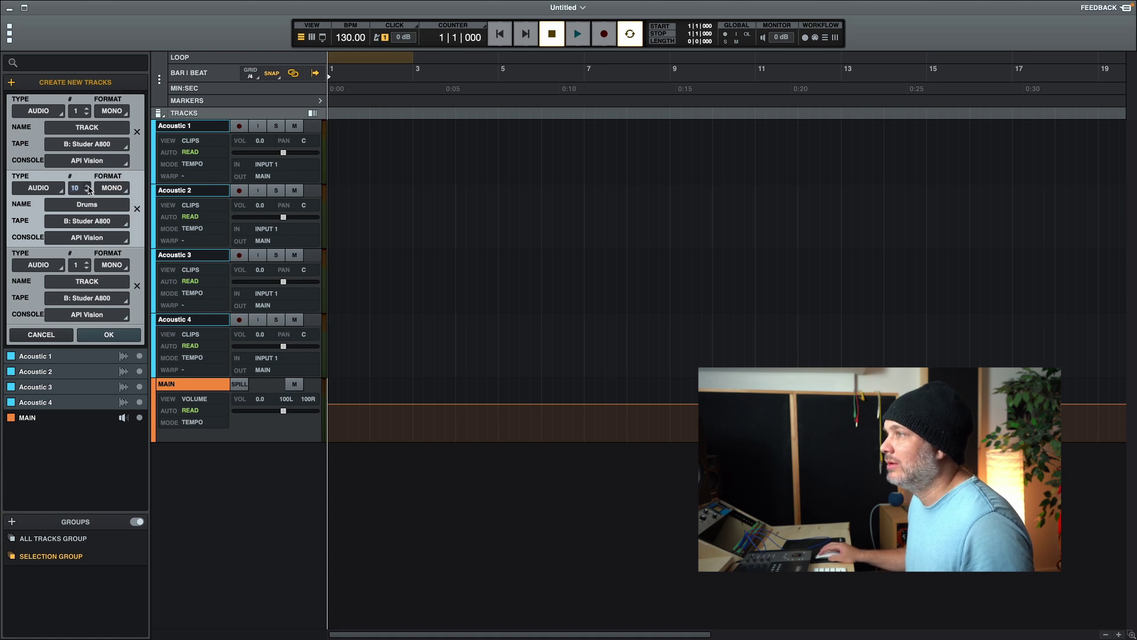
# Name the third new track entry Bass and create all the listed tracks
pyautogui.click(87, 278)
pyautogui.doubleClick(87, 279)
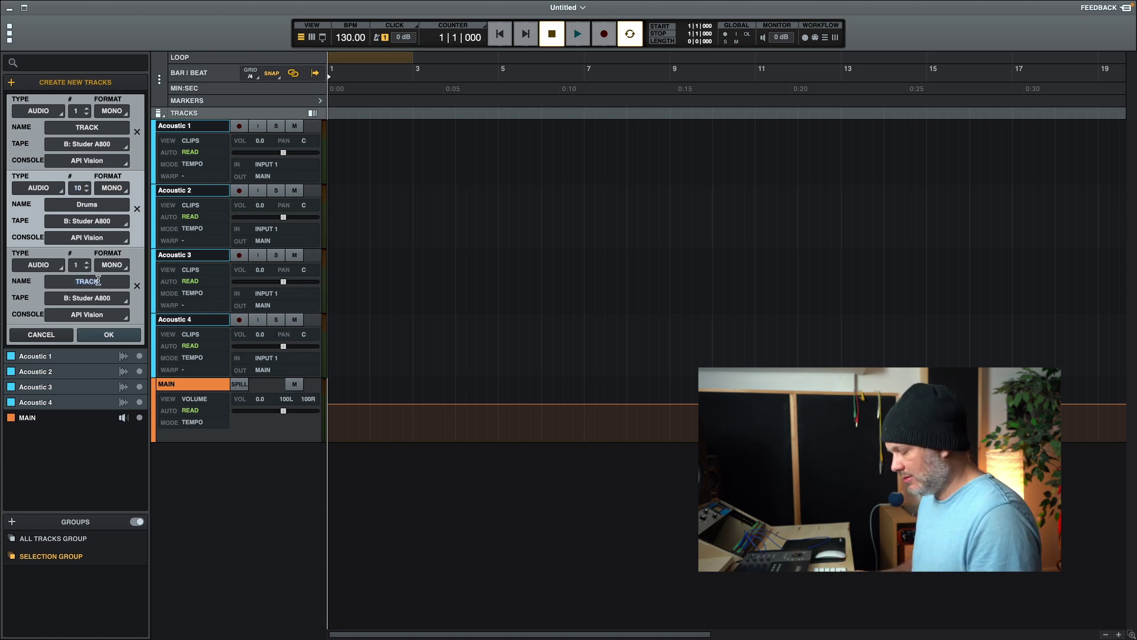
pyautogui.write('Bass')
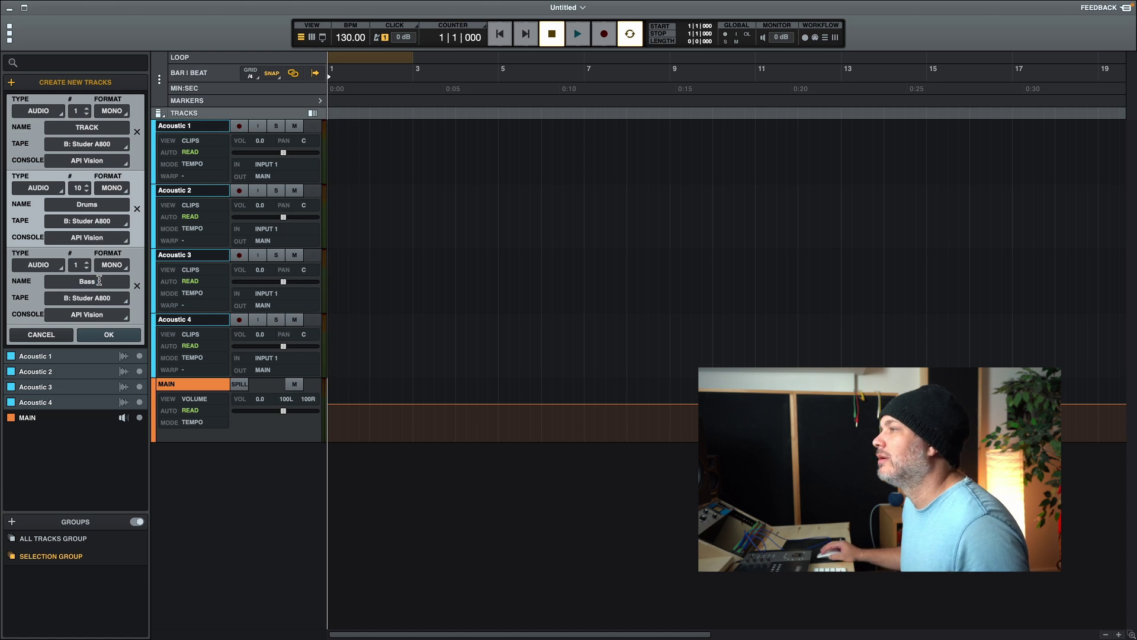
pyautogui.click(108, 335)
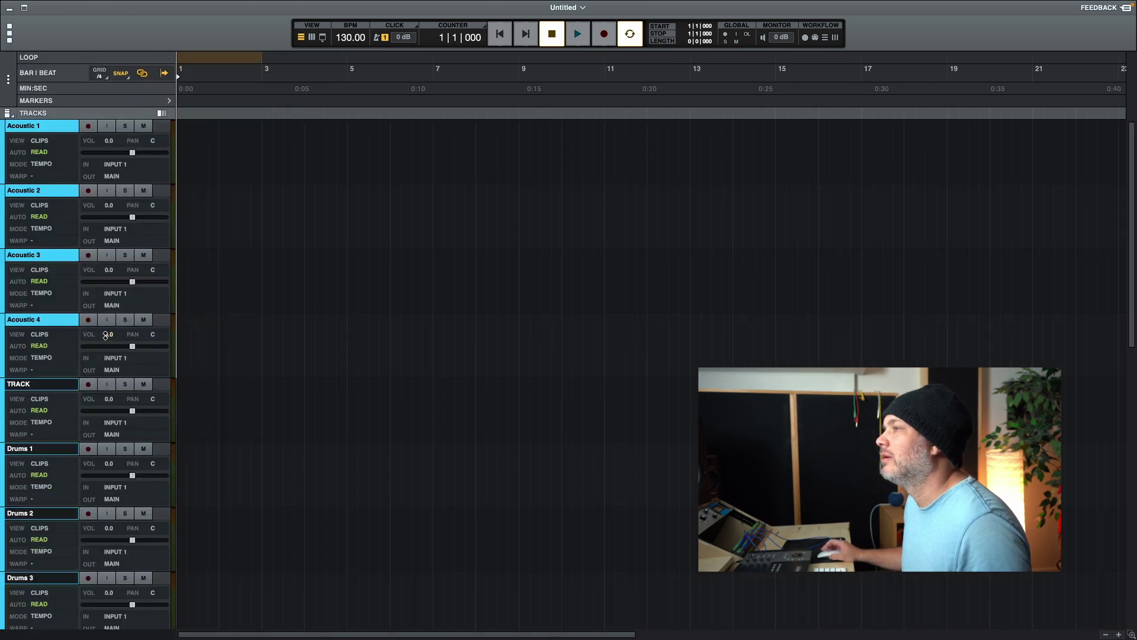
# Select the tracks Acoustic 1 through Acoustic 4 and color them purple
pyautogui.scroll(-5, 133, 348)
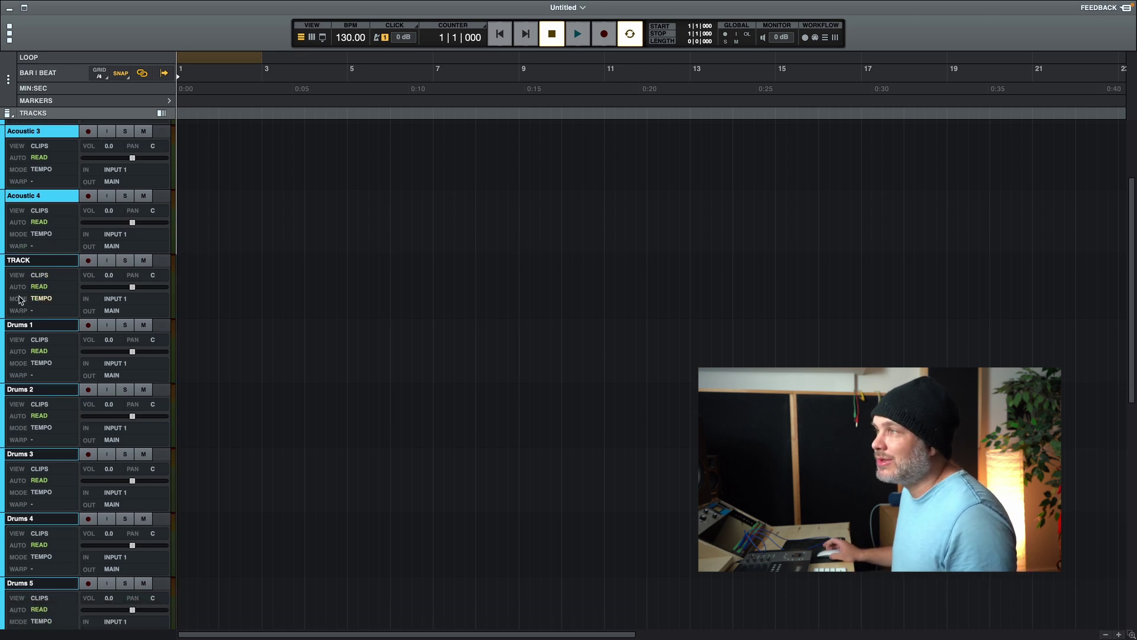
pyautogui.scroll(5, 27, 300)
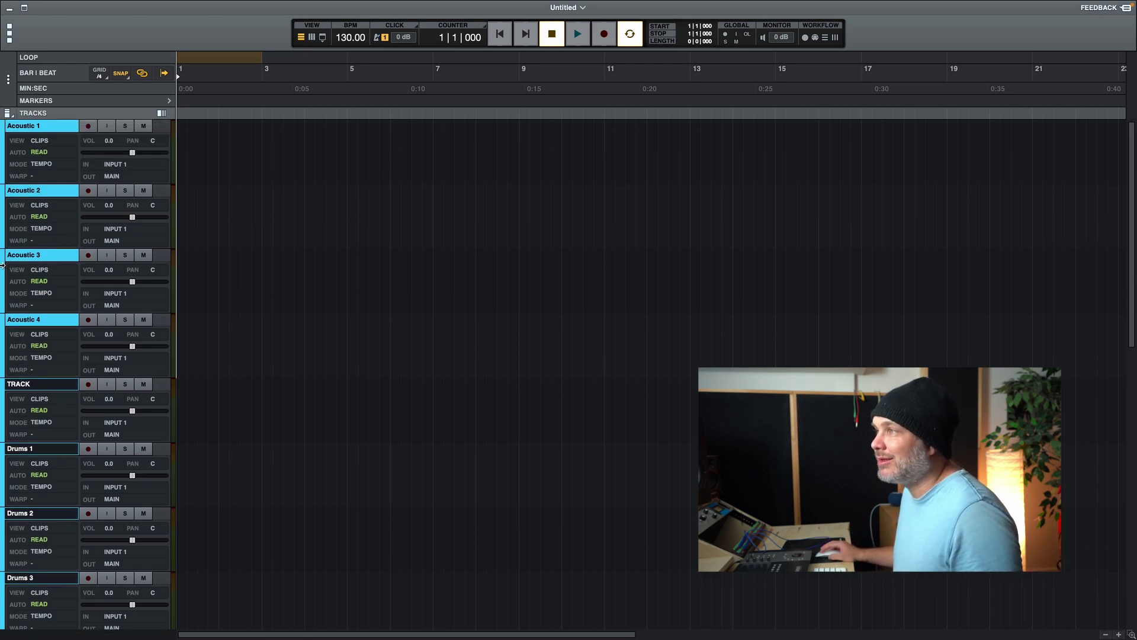
pyautogui.click(33, 321)
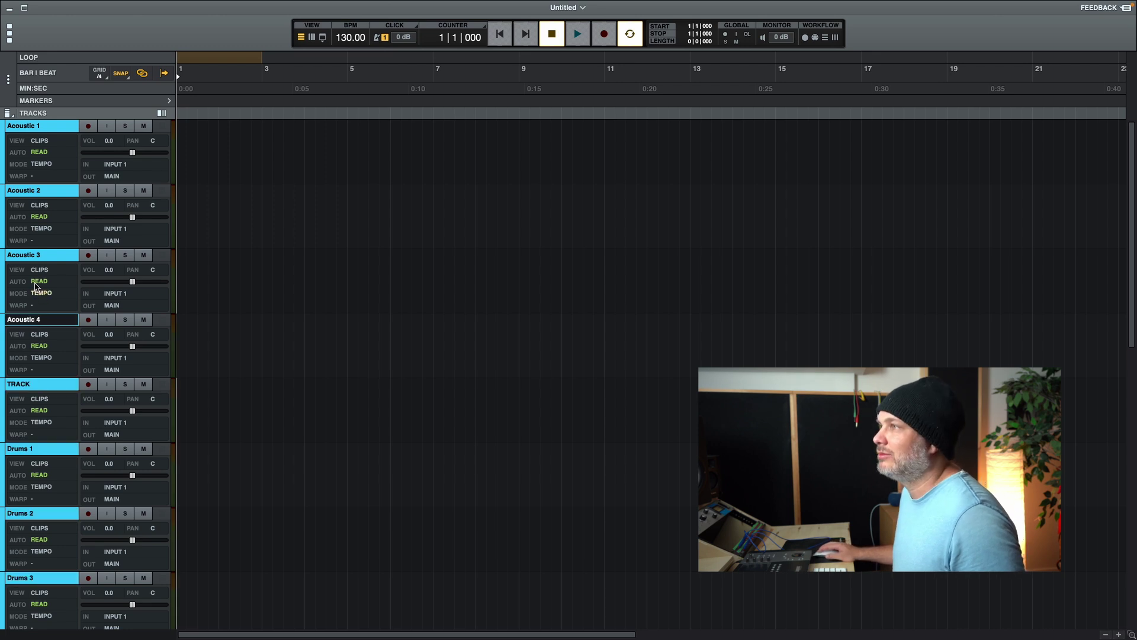
pyautogui.keyDown('shift'); pyautogui.click(40, 127); pyautogui.keyUp('shift')
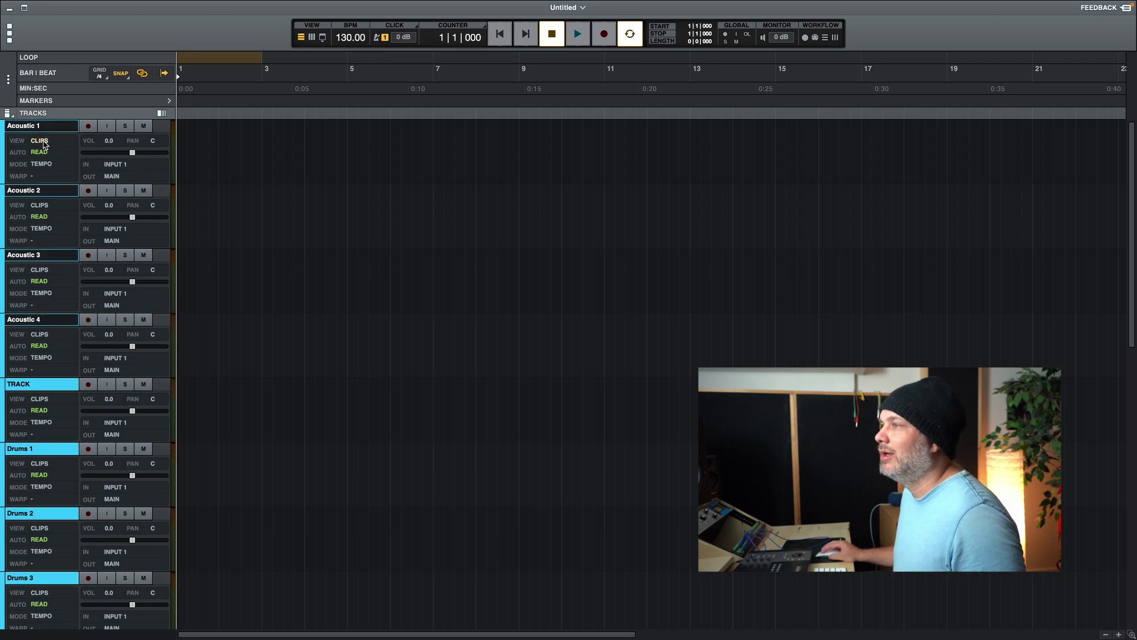
pyautogui.click(4, 153)
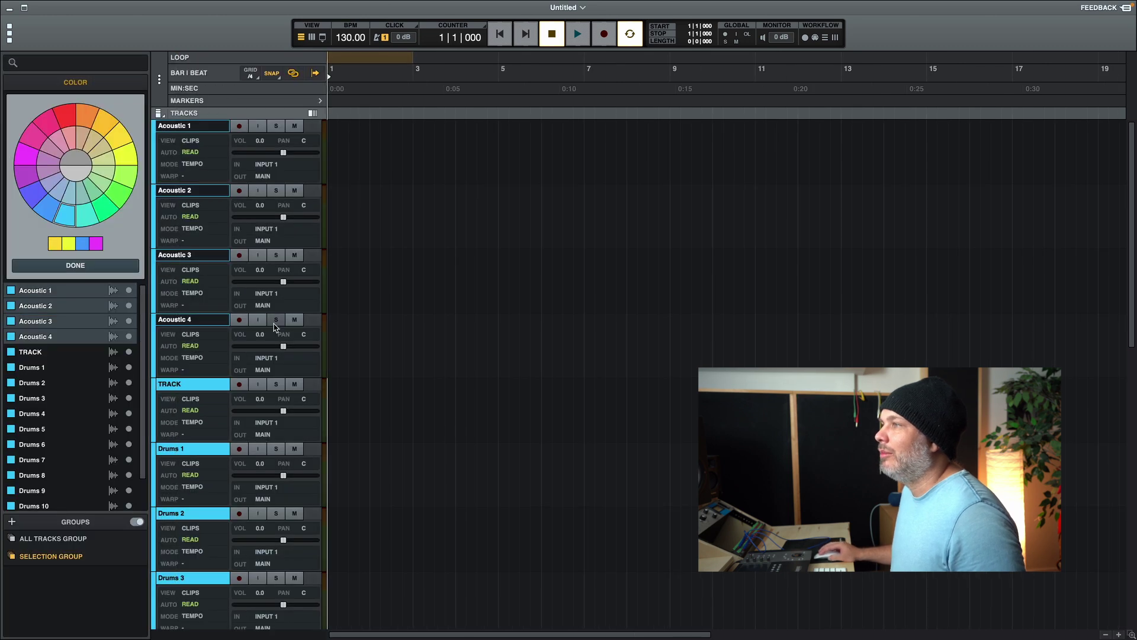
pyautogui.click(27, 176)
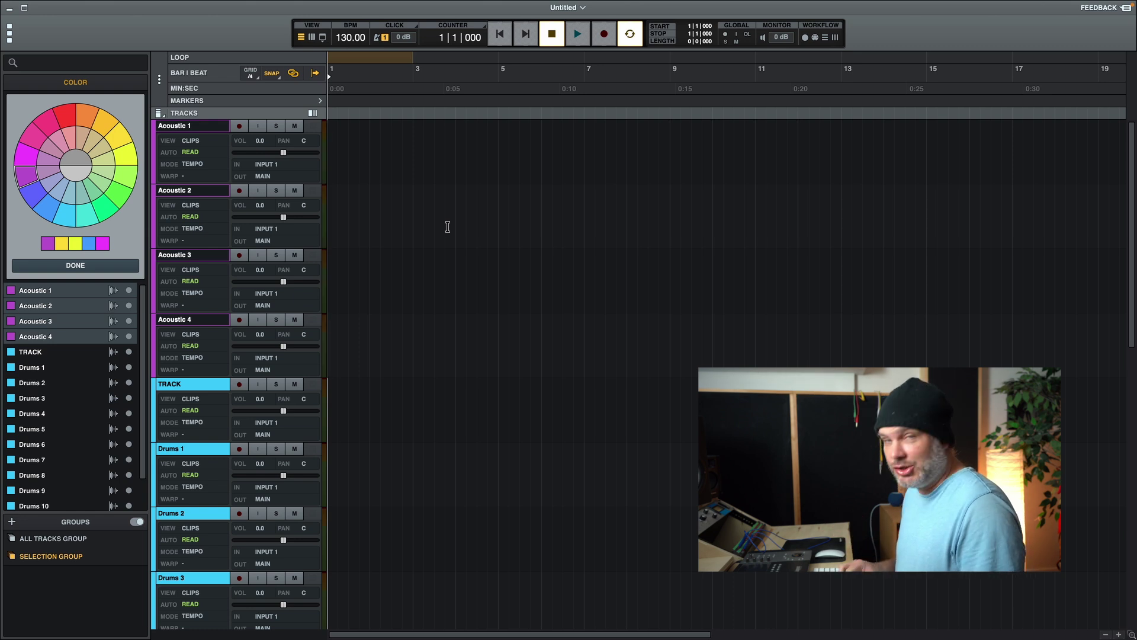
# Group the four selected Acoustic tracks under the name Acoustic
pyautogui.hotkey('ctrl', 'g')
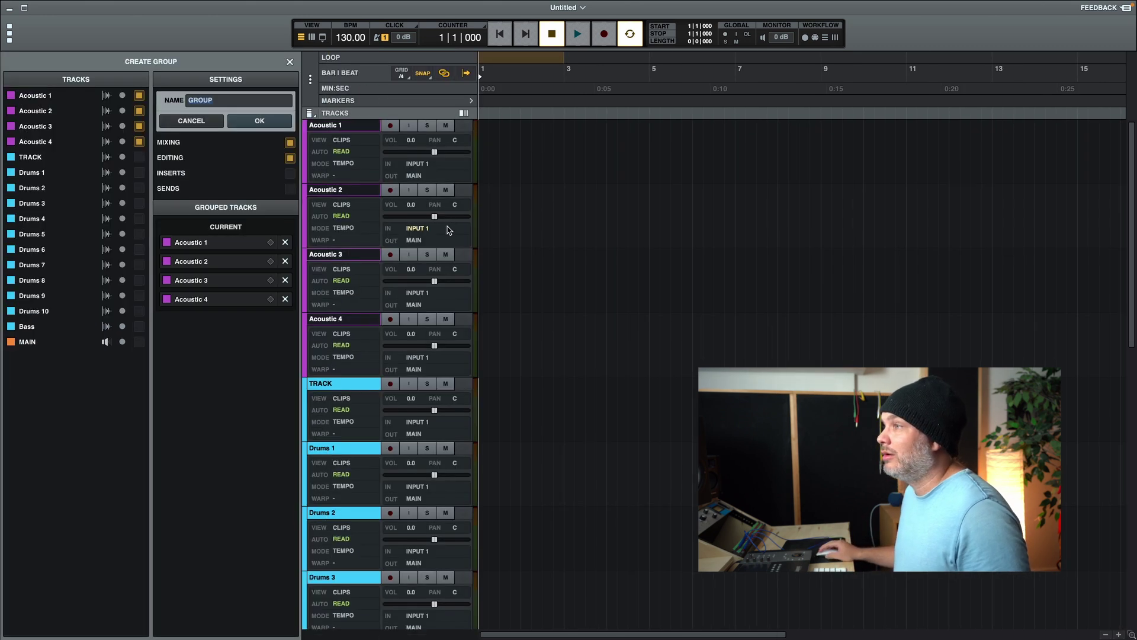
pyautogui.scroll(-1, 448, 228)
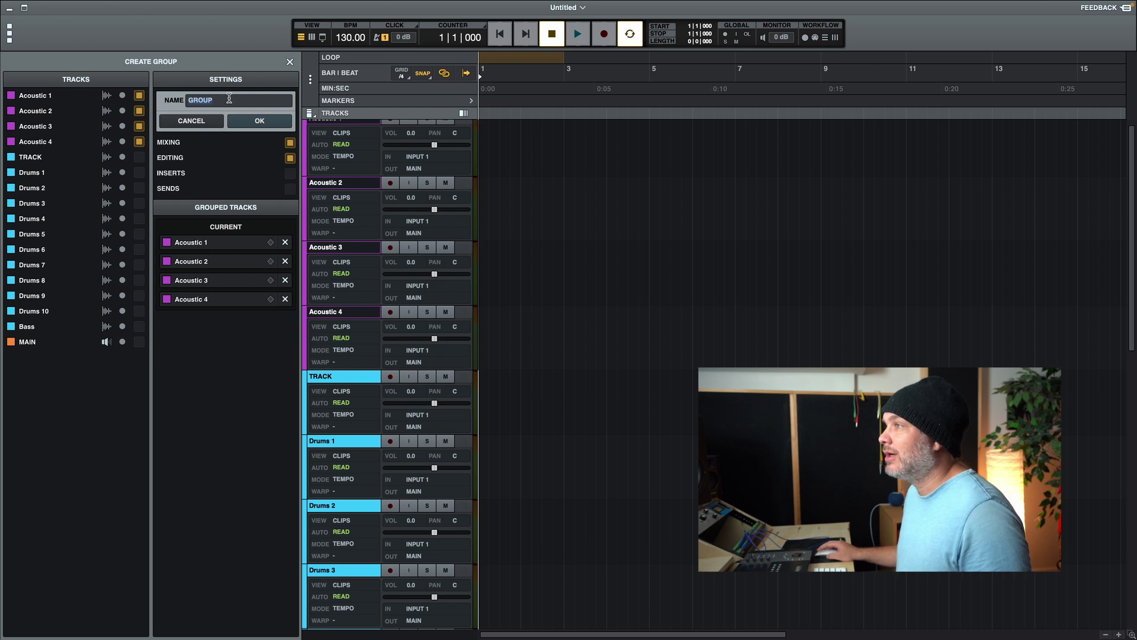
pyautogui.write('Ac')
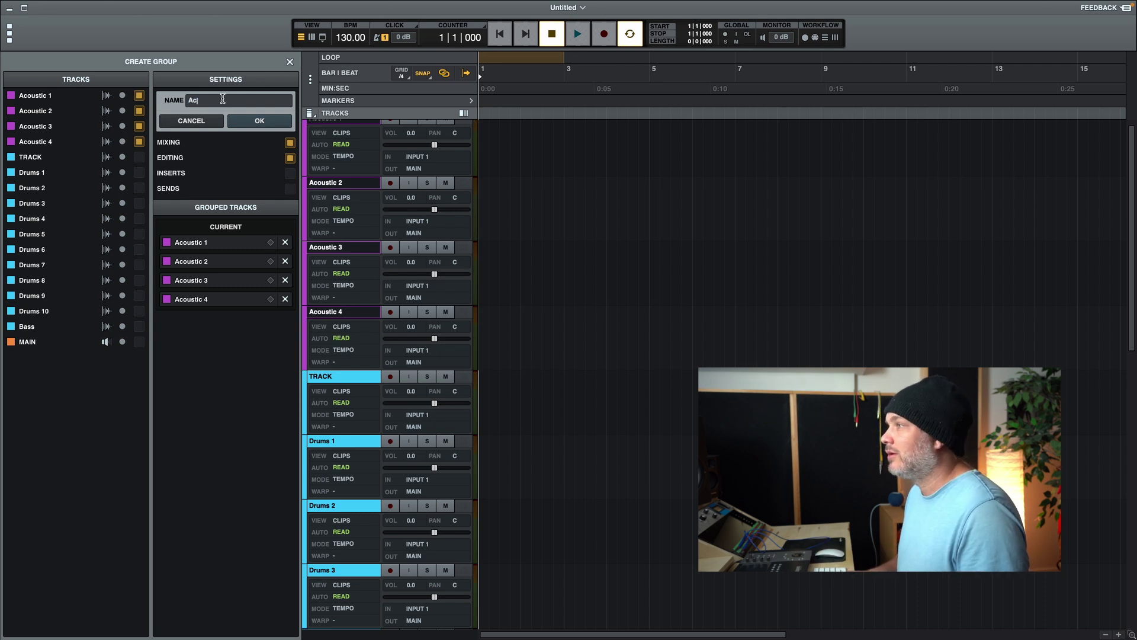
pyautogui.write('oustic')
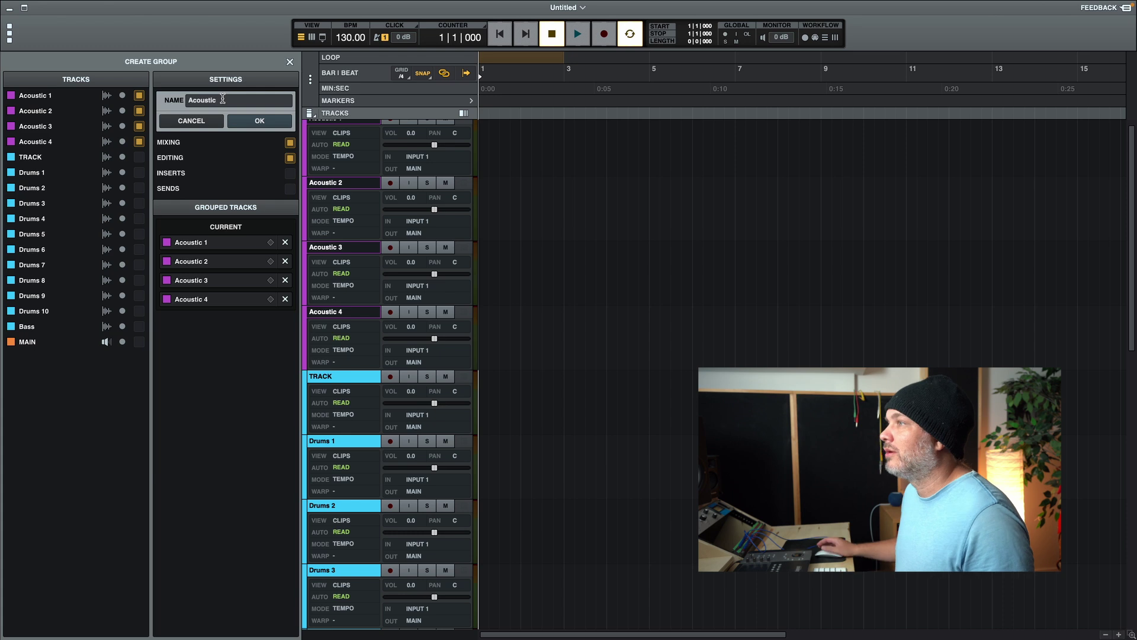
pyautogui.press('Return')
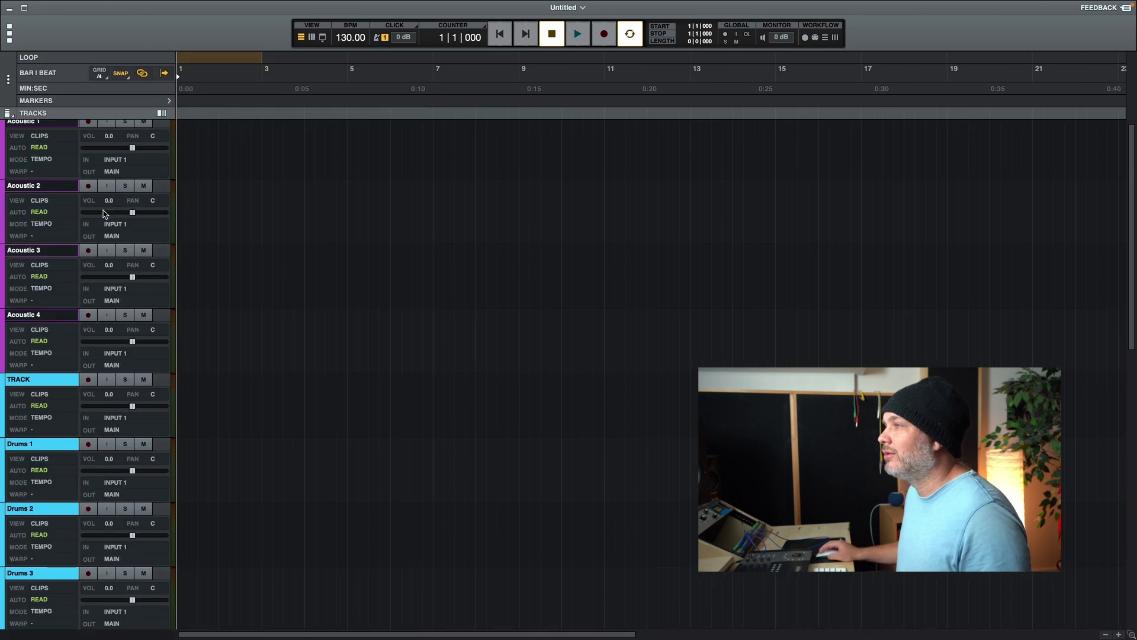
# Lower the volume of the grouped Acoustic tracks together to -5.4
pyautogui.moveTo(132, 277); pyautogui.dragTo(125, 279)
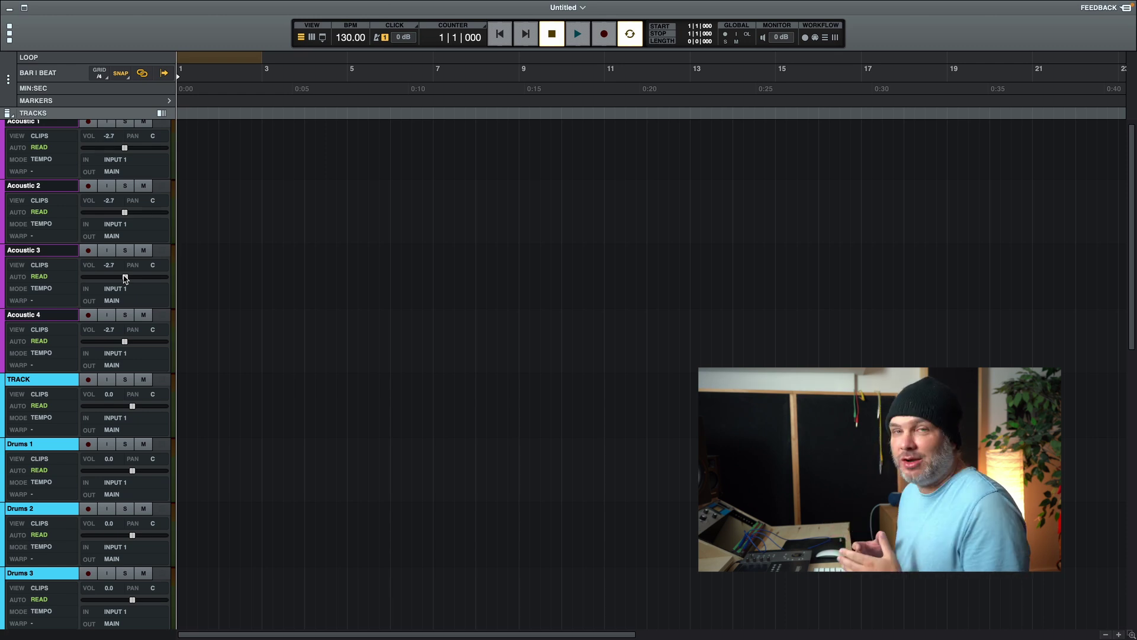
pyautogui.scroll(1, 125, 279)
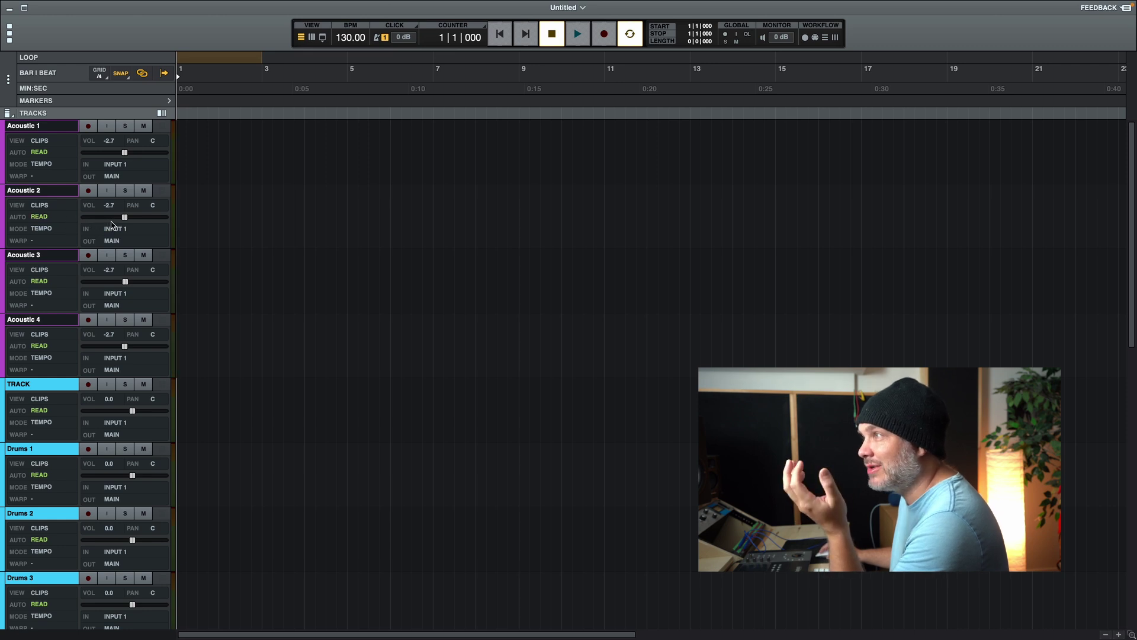
pyautogui.moveTo(124, 218)
pyautogui.mouseDown()
pyautogui.moveTo(113, 219)
pyautogui.moveTo(125, 221)
pyautogui.mouseUp()
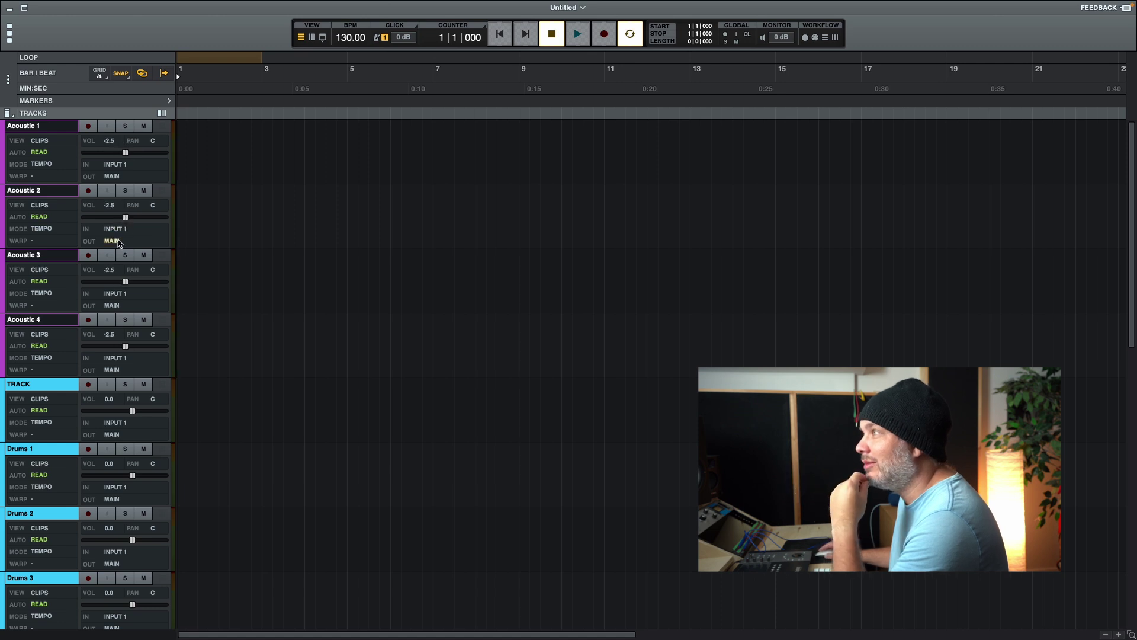
# Show the Focus channel strip and open the API Vision console editor for Acoustic 1
pyautogui.click(323, 37)
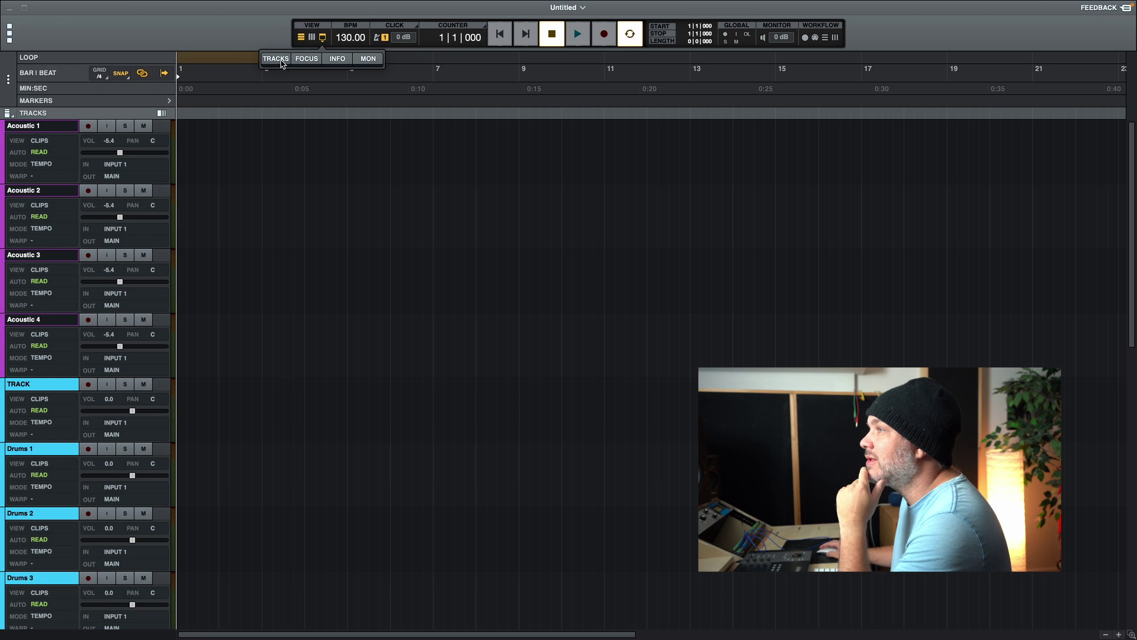
pyautogui.click(307, 59)
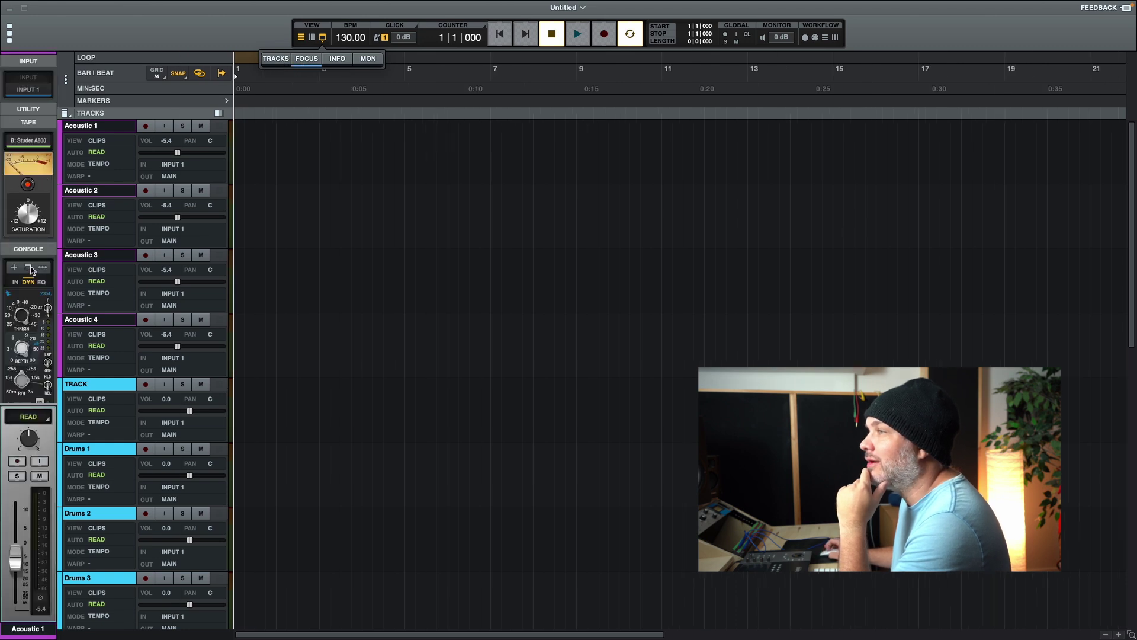
pyautogui.scroll(-3, 24, 293)
pyautogui.scroll(-5, 24, 294)
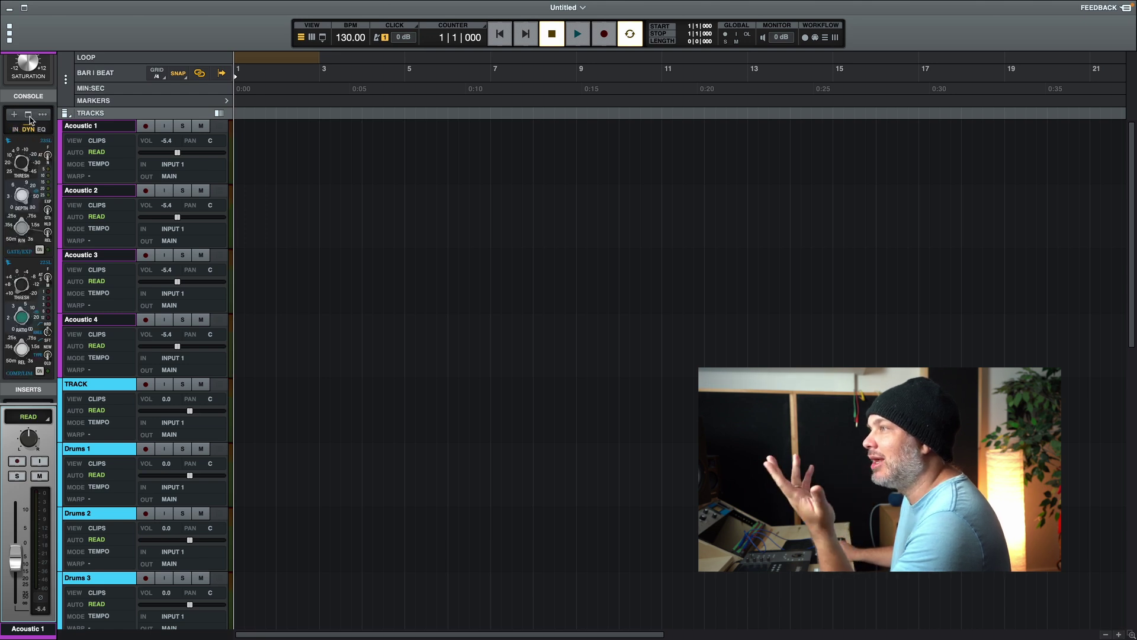
pyautogui.click(28, 116)
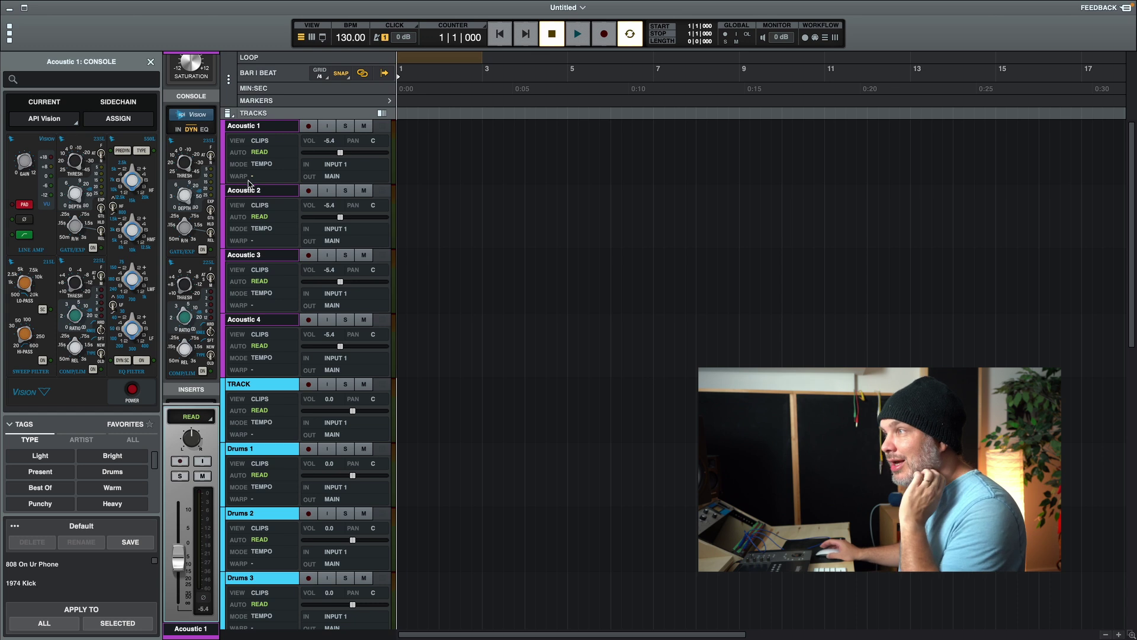
pyautogui.scroll(-1, 241, 178)
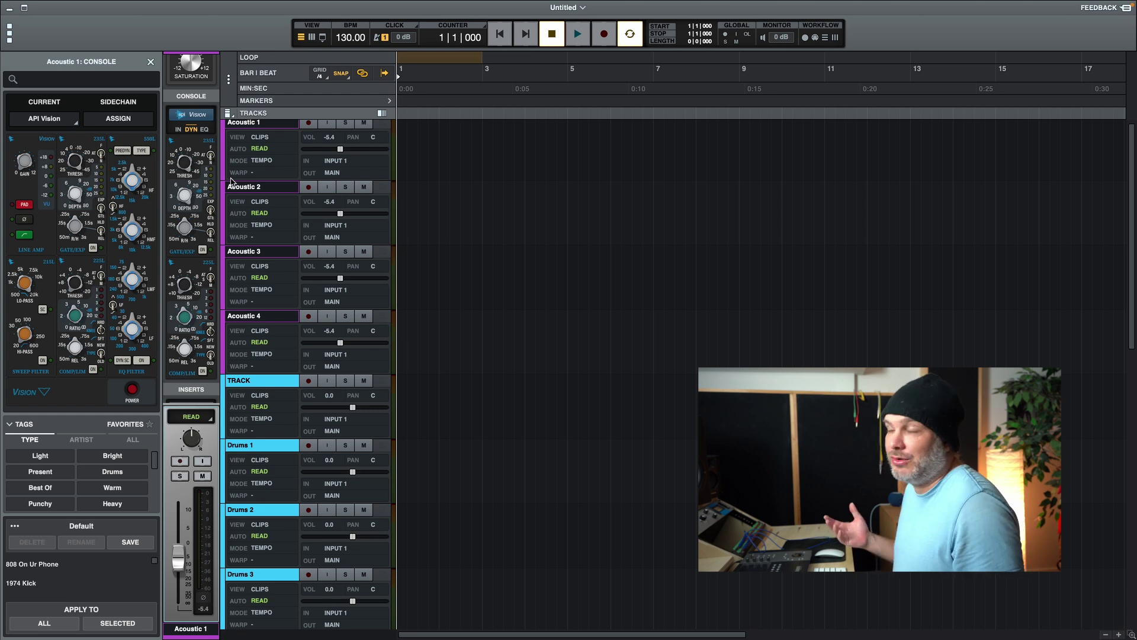
pyautogui.scroll(5, 190, 267)
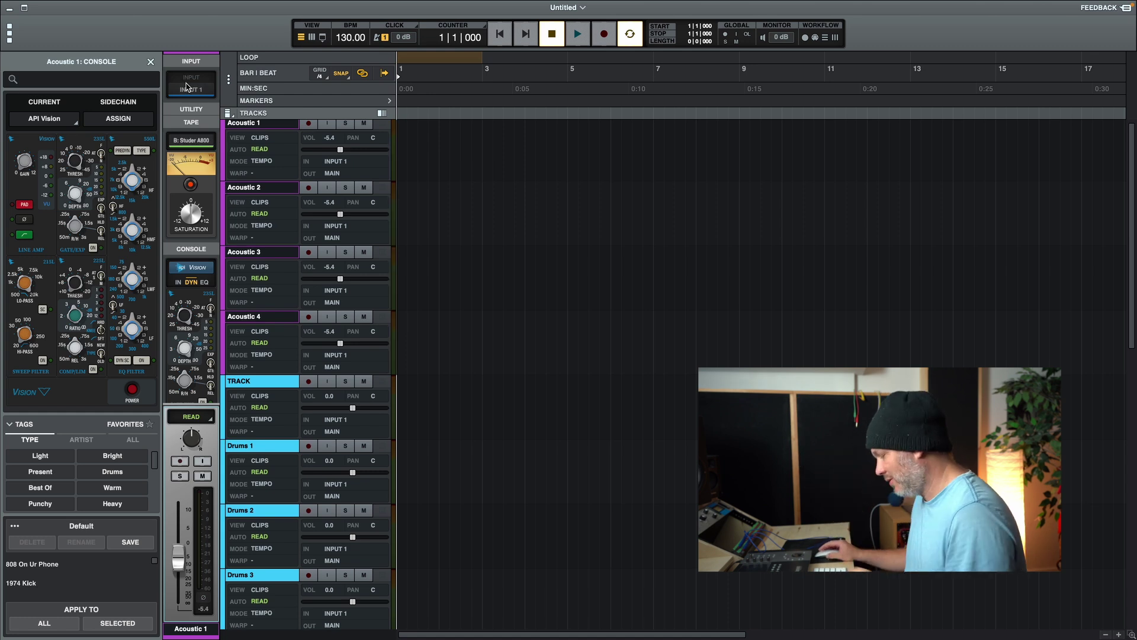
# Switch to the mixer view and look through the channels' input, tape and console sections
pyautogui.press('super+equal')
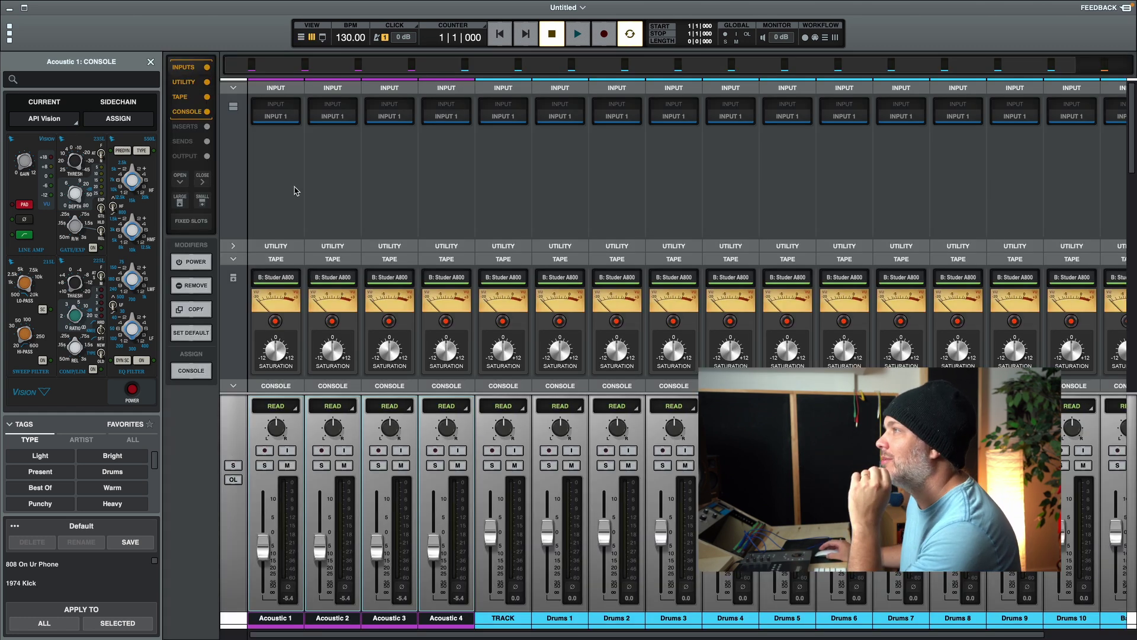
pyautogui.scroll(-5, 435, 248)
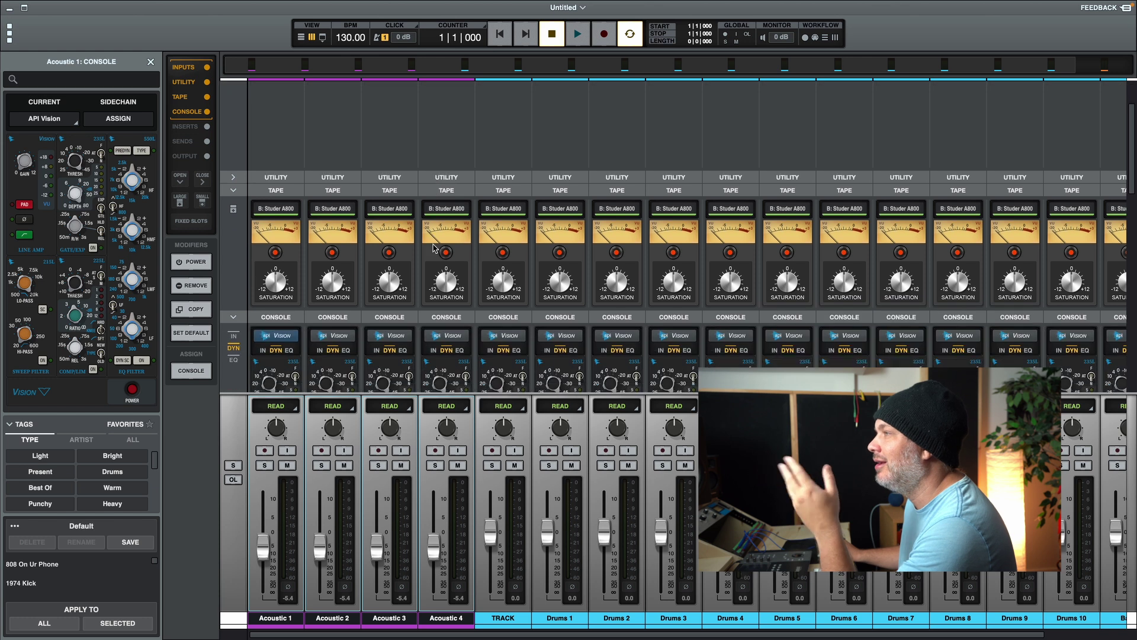
pyautogui.scroll(-1, 435, 248)
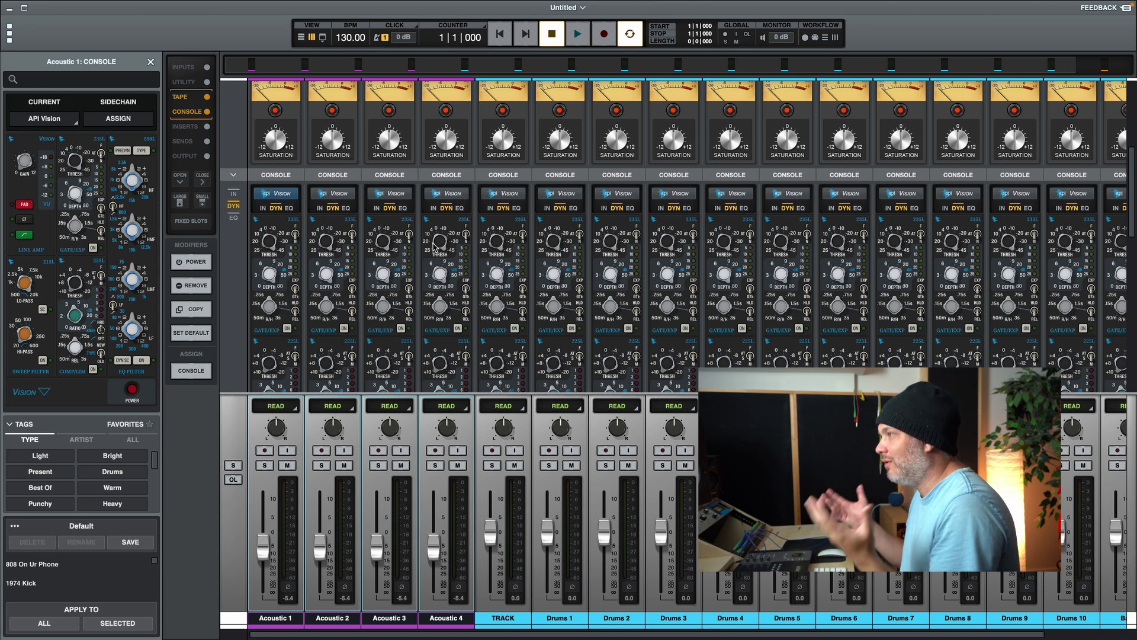
pyautogui.scroll(5, 435, 247)
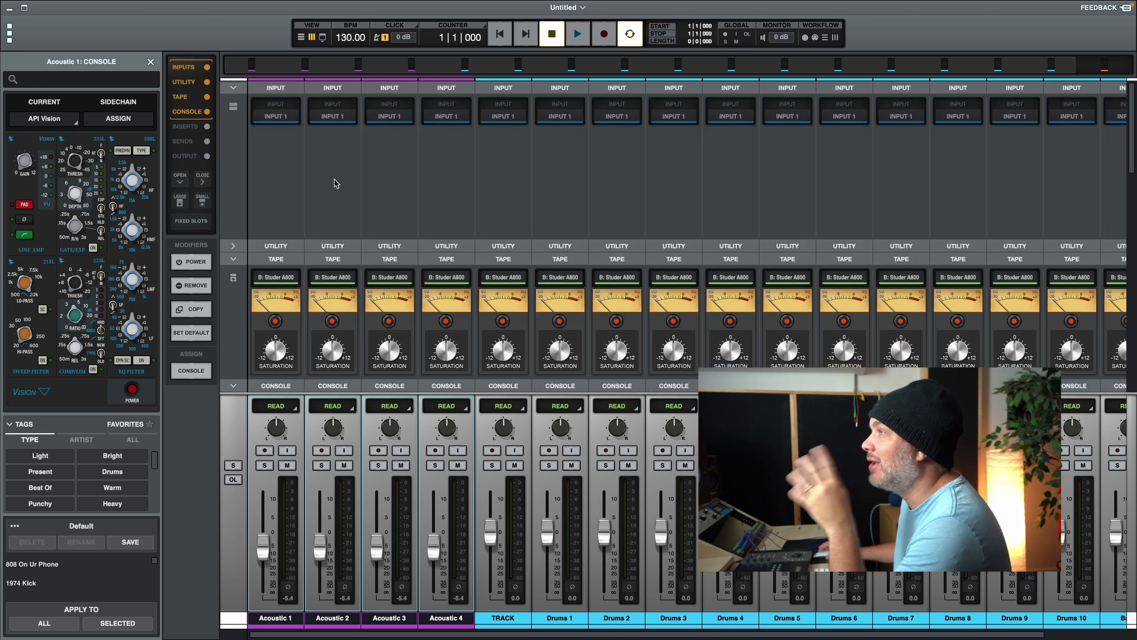
# Open the input routing list for Acoustic 1 and expand the mixer's Utility section to view its trim, delay and sidechain controls
pyautogui.click(275, 114)
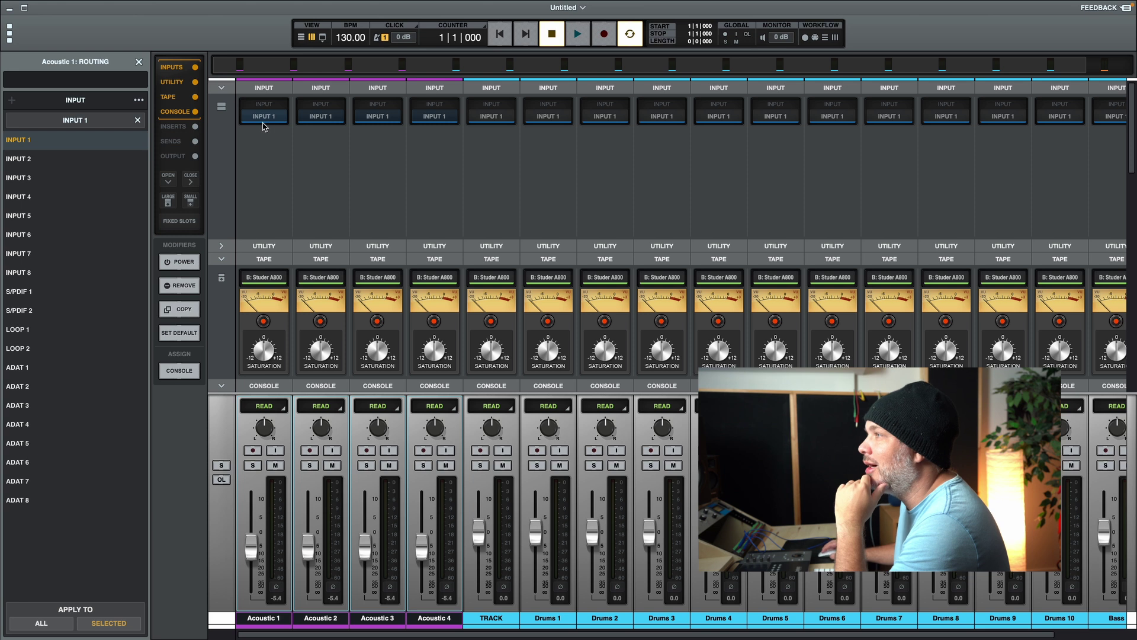
pyautogui.click(253, 248)
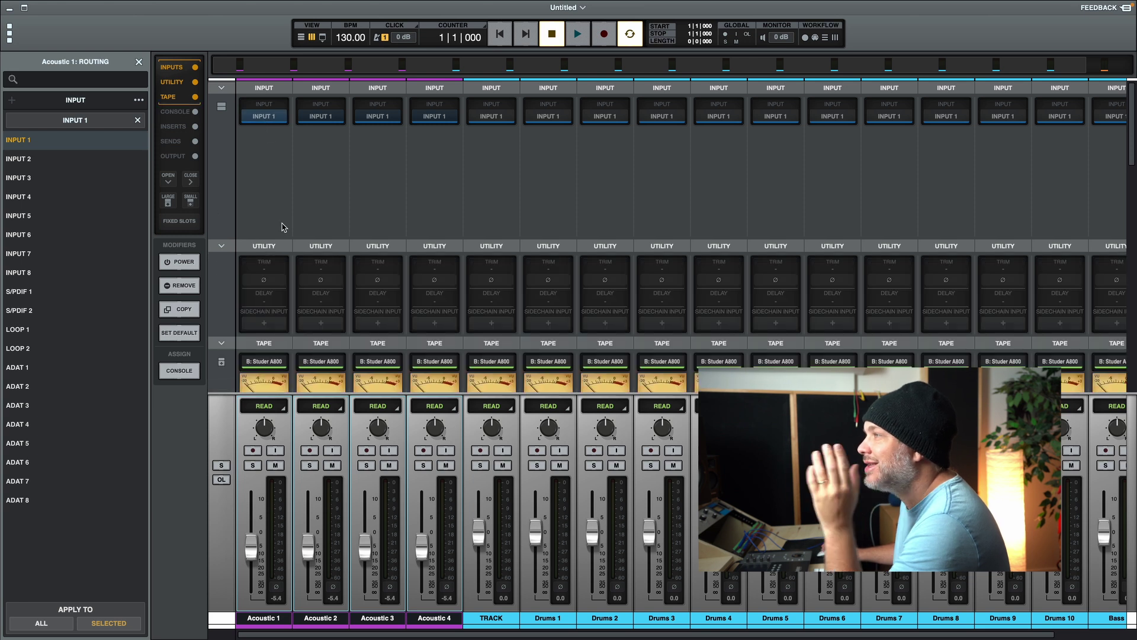
pyautogui.scroll(-2, 273, 222)
pyautogui.scroll(2, 272, 222)
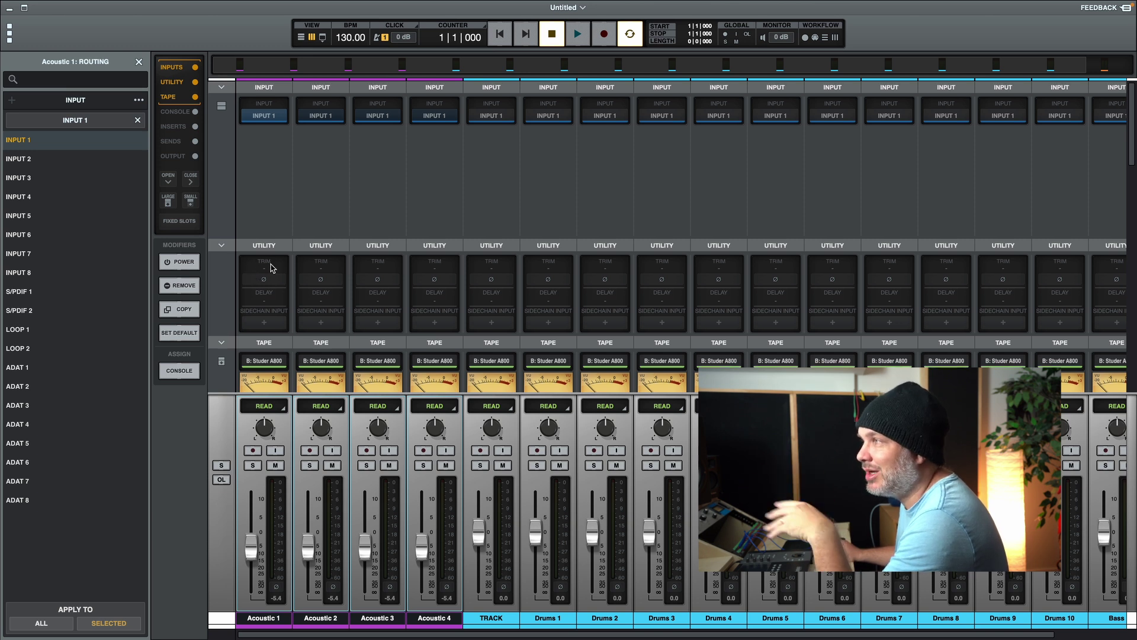
pyautogui.scroll(-1, 256, 273)
pyautogui.scroll(1, 259, 280)
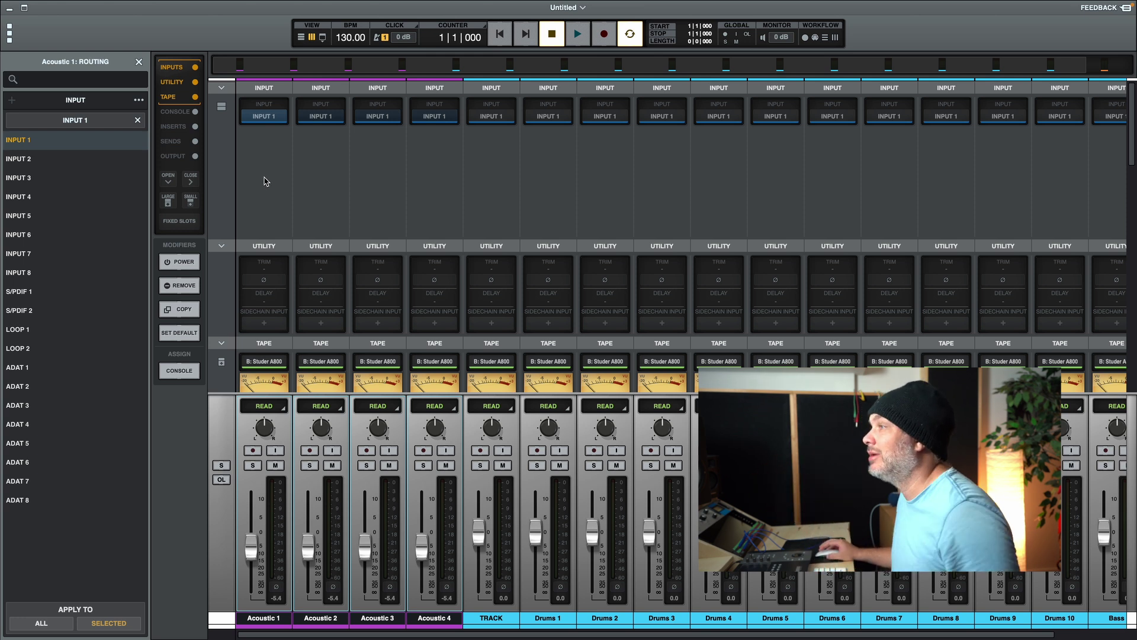
pyautogui.scroll(-1, 262, 190)
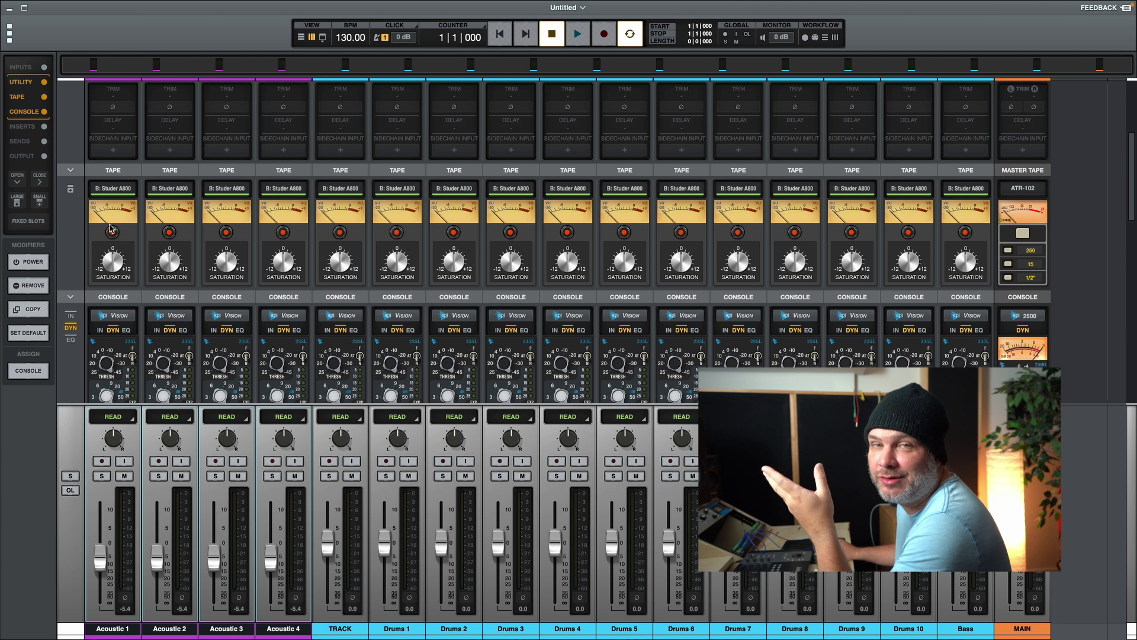
# Switch tape machine B from Acoustic 1's tape slot to Oxide, view its presets and try the channel's saturation control
pyautogui.click(114, 189)
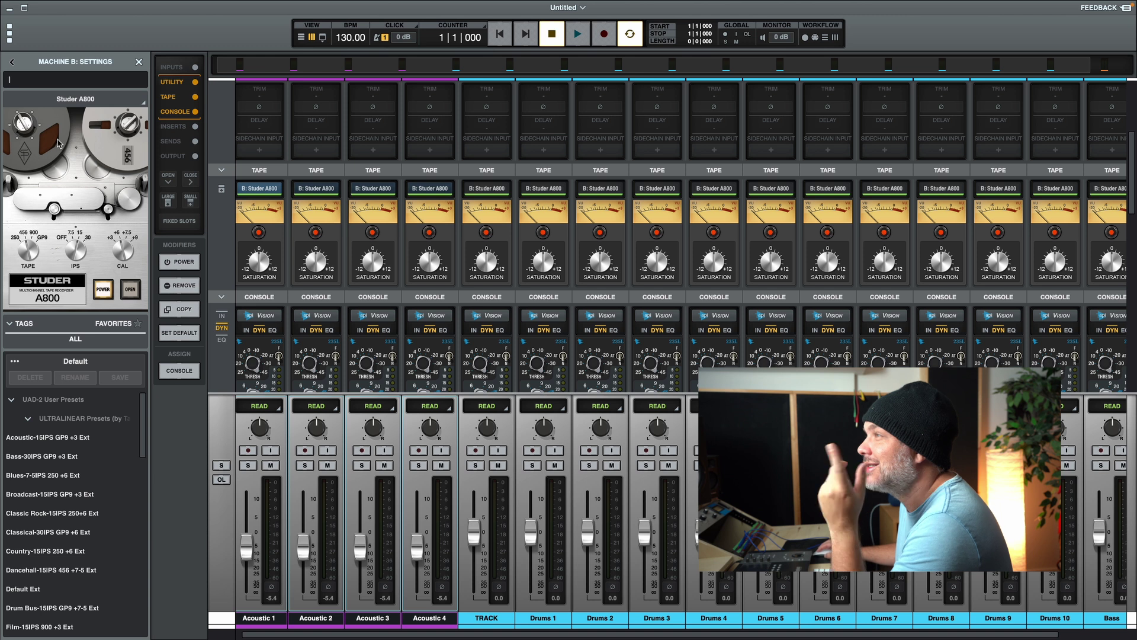
pyautogui.click(81, 102)
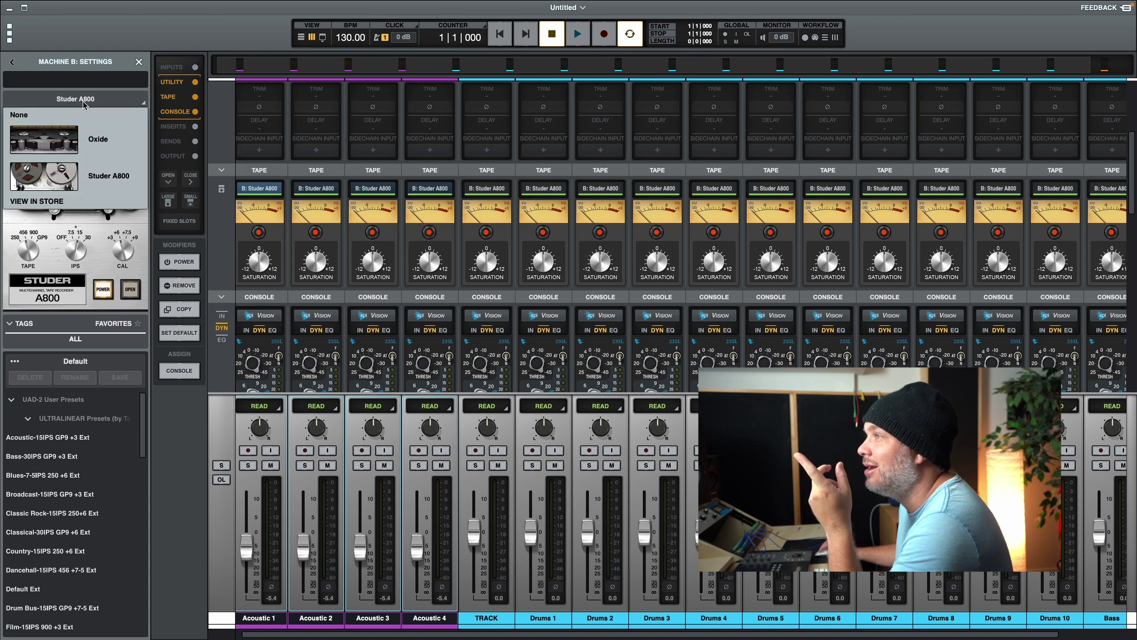
pyautogui.click(92, 143)
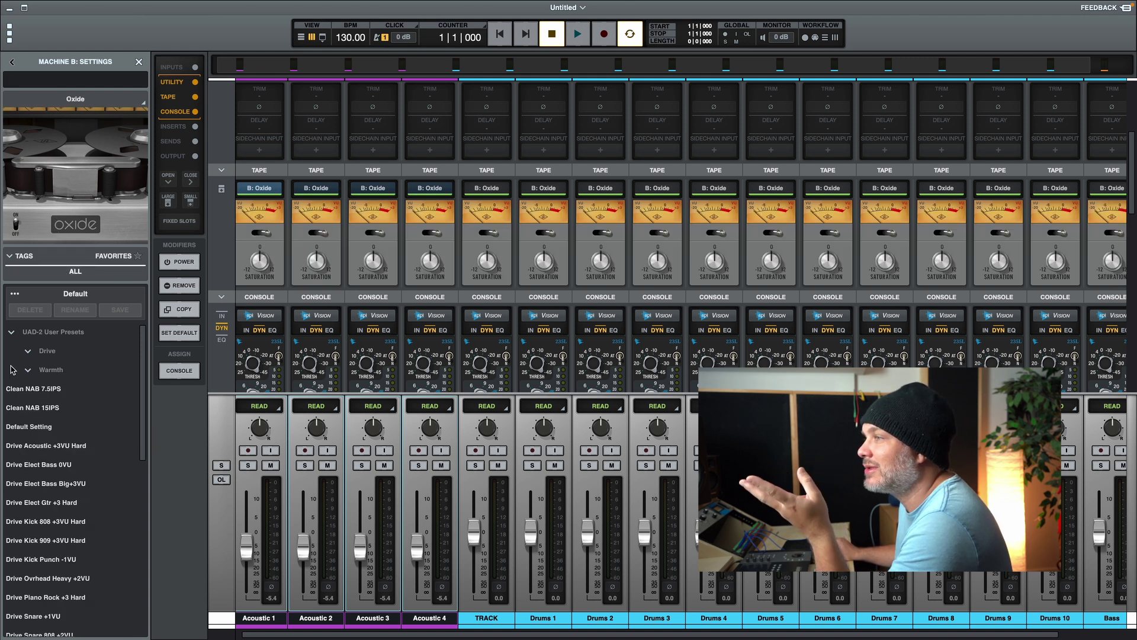
pyautogui.scroll(-1, 63, 428)
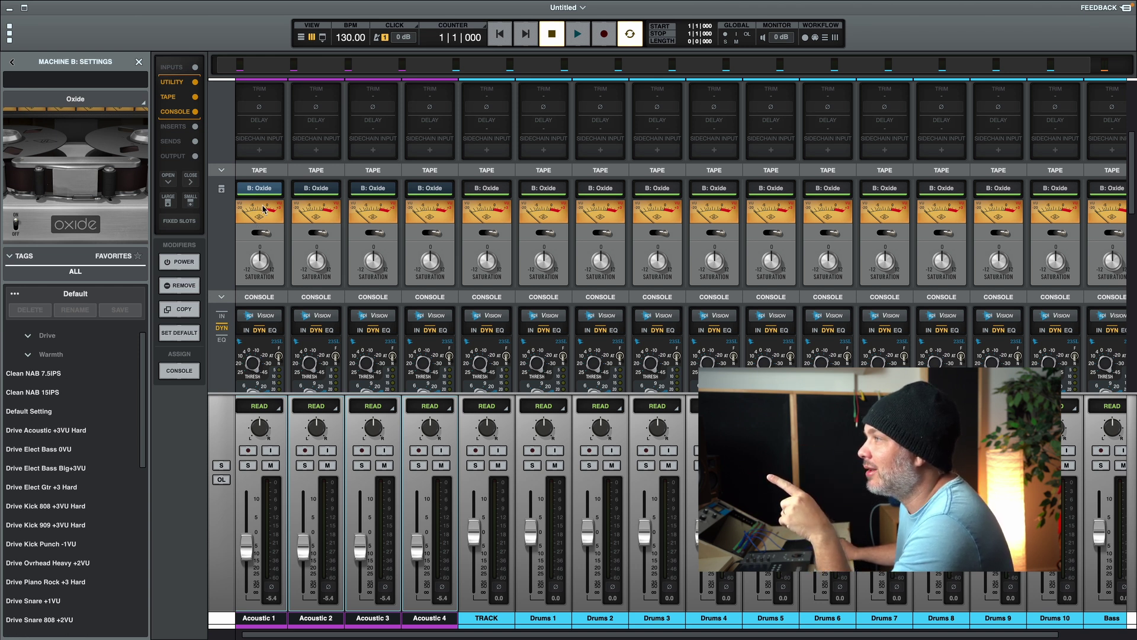
pyautogui.moveTo(254, 267); pyautogui.dragTo(257, 257)
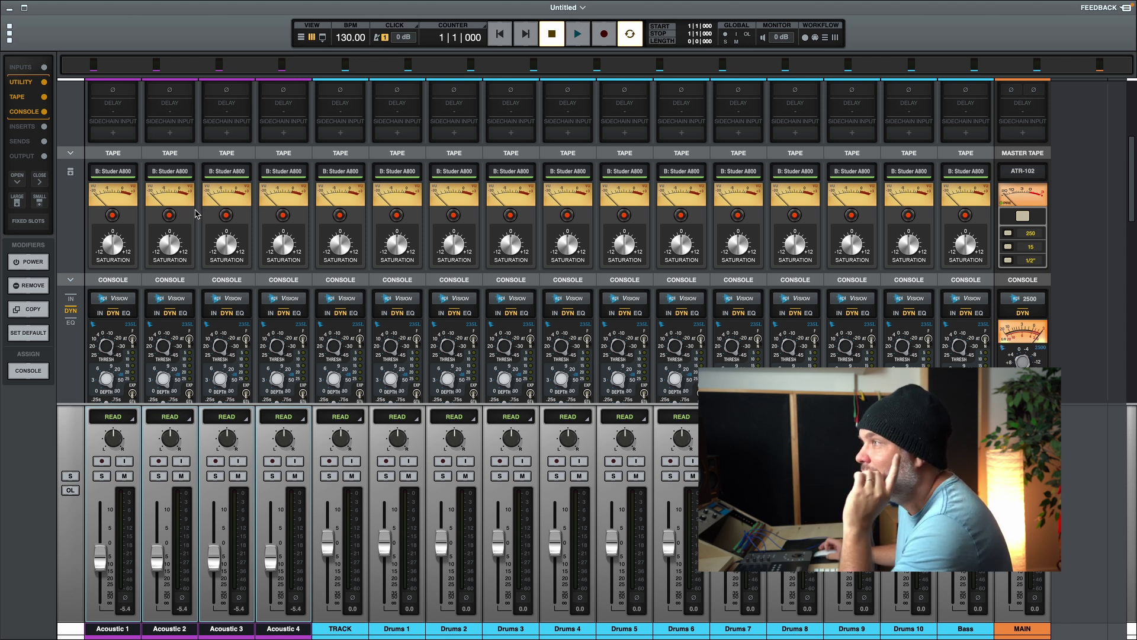
# Open the Oxide Tape insert on Acoustic 3 to examine its controls, and close it
pyautogui.scroll(-1, 251, 225)
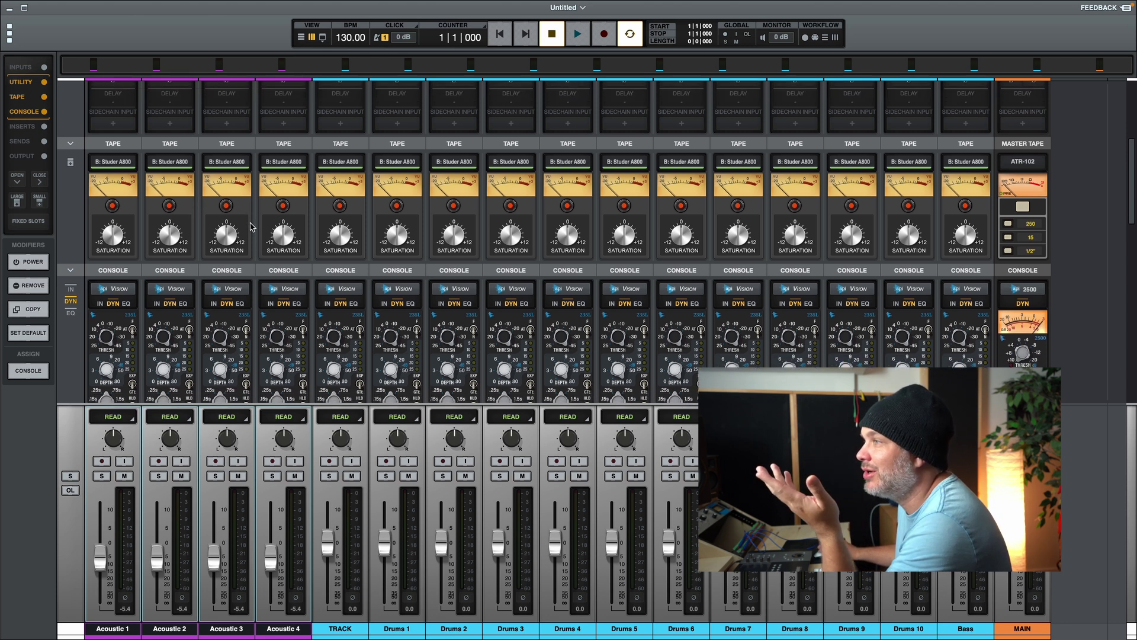
pyautogui.scroll(-10, 251, 226)
pyautogui.click(226, 277)
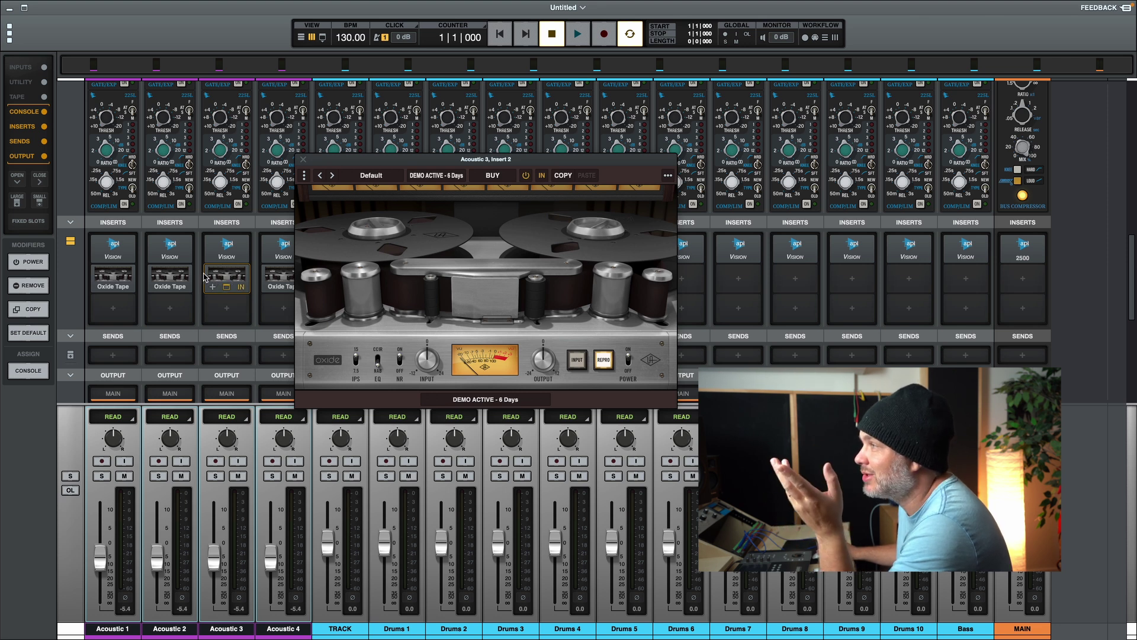
pyautogui.moveTo(110, 283)
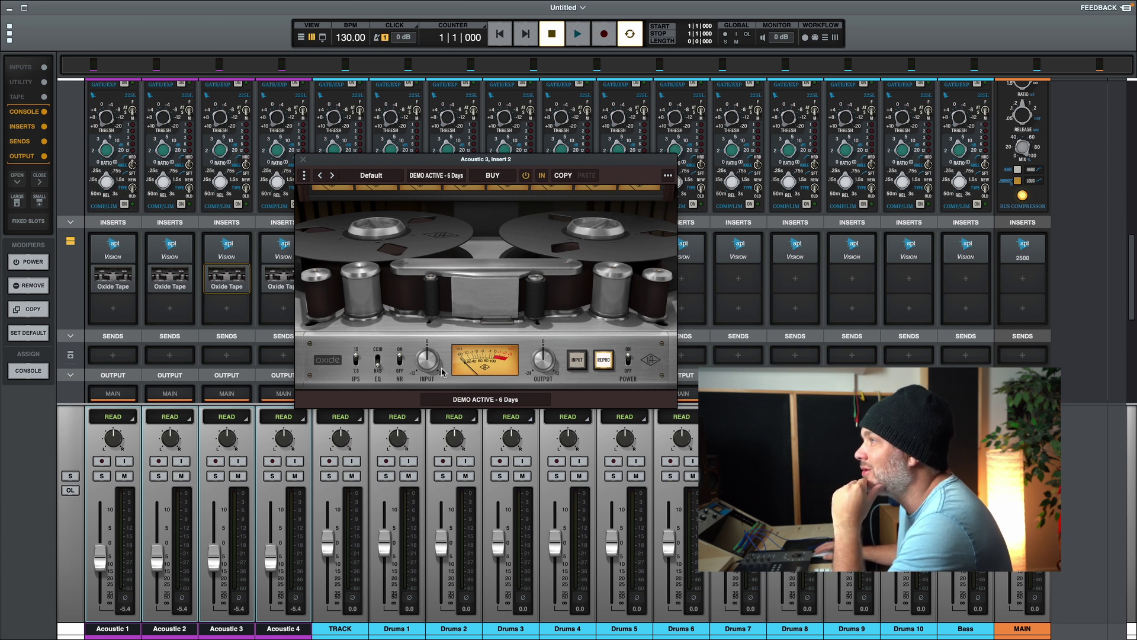
pyautogui.click(304, 160)
# Remove the API Vision console strip from the grouped Acoustic tracks and reassign API Vision to them
pyautogui.scroll(5, 254, 263)
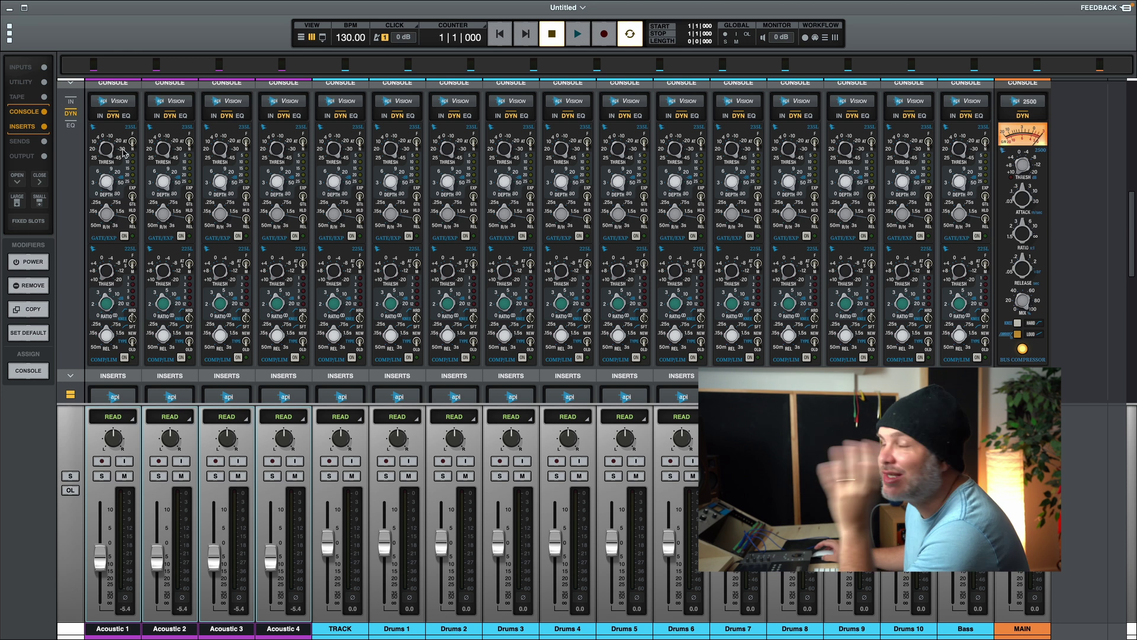
pyautogui.click(126, 102)
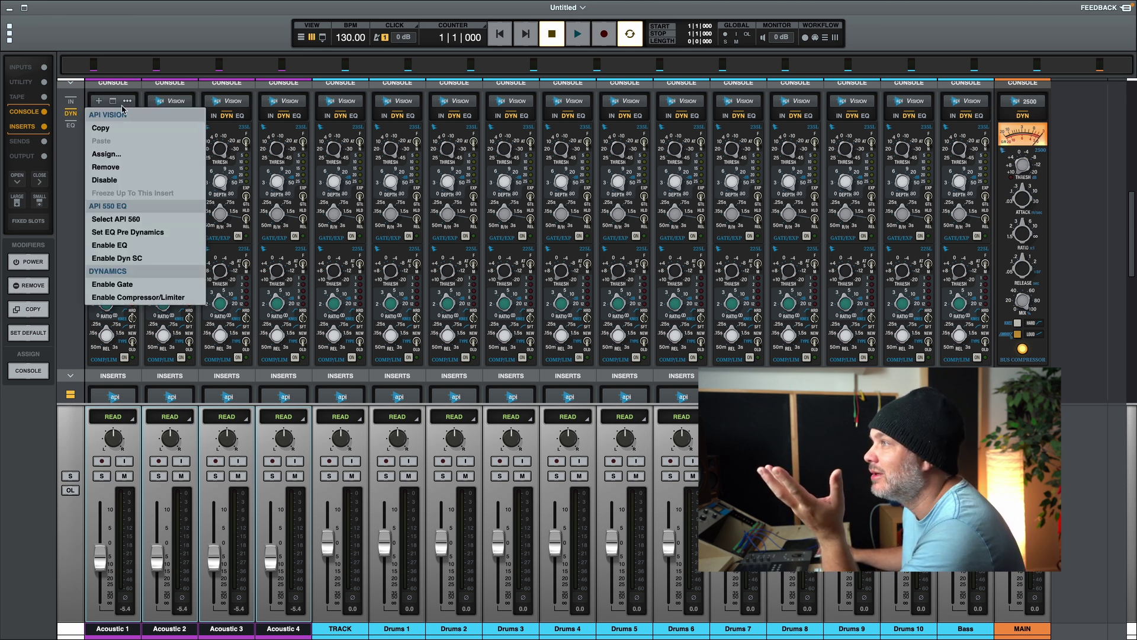
pyautogui.click(107, 166)
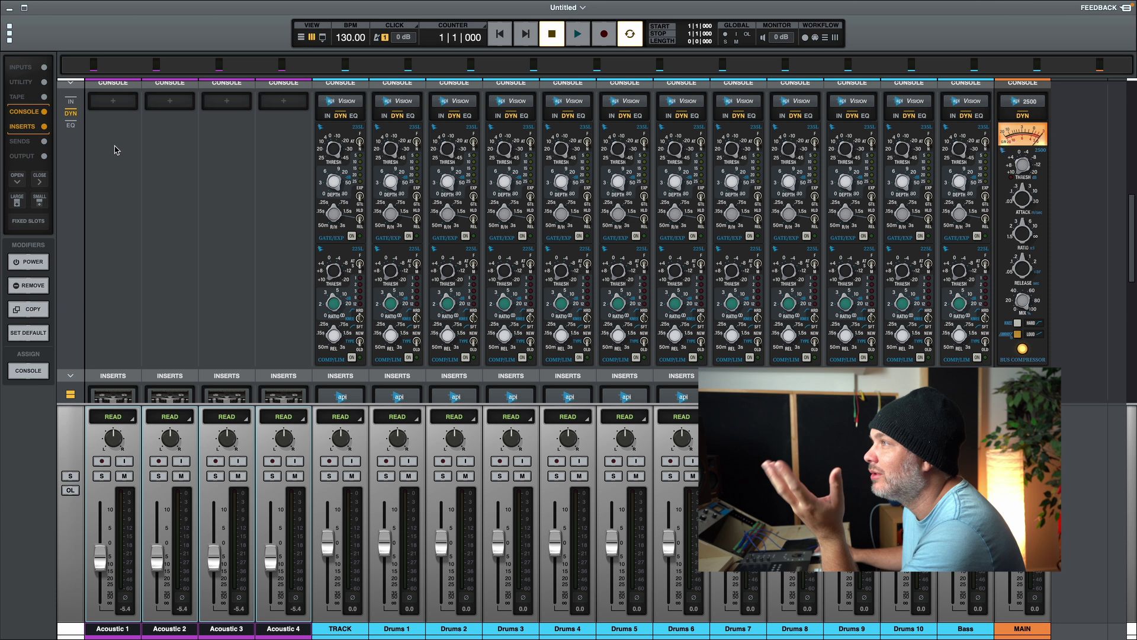
pyautogui.click(113, 103)
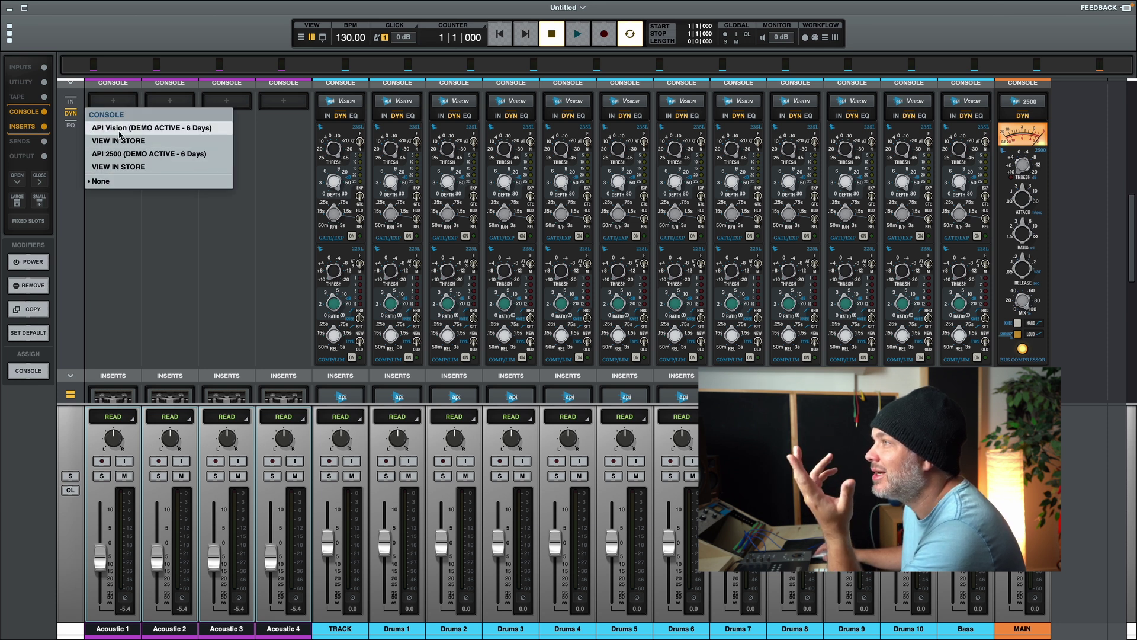
pyautogui.click(102, 128)
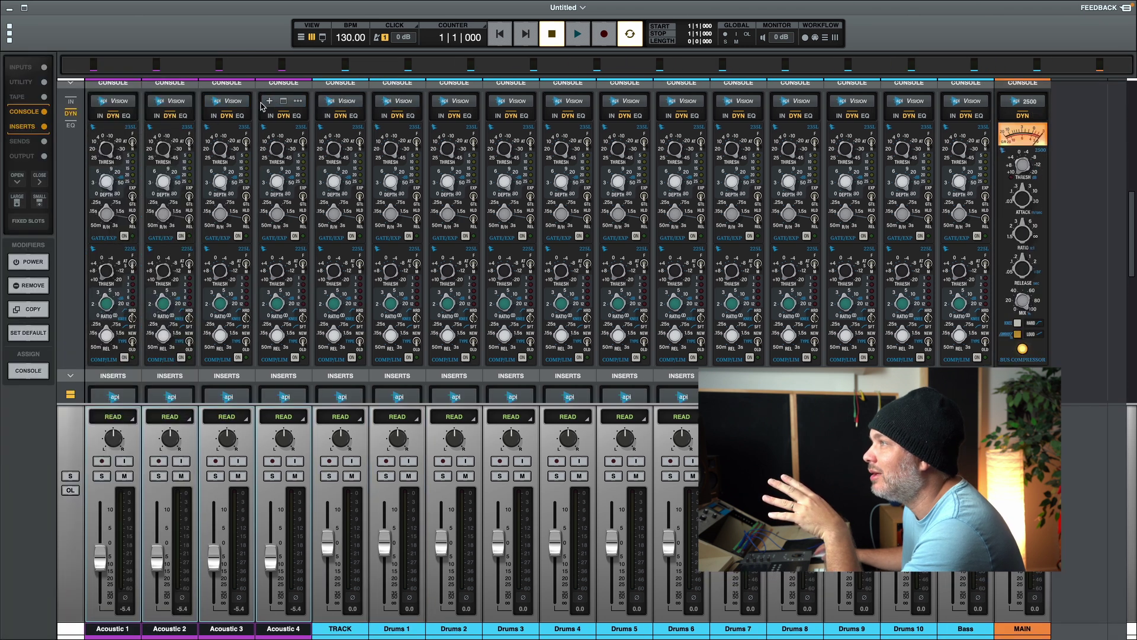
# Replace API Vision with the API 2500 bus compressor in the console slots of the Acoustic tracks
pyautogui.click(127, 101)
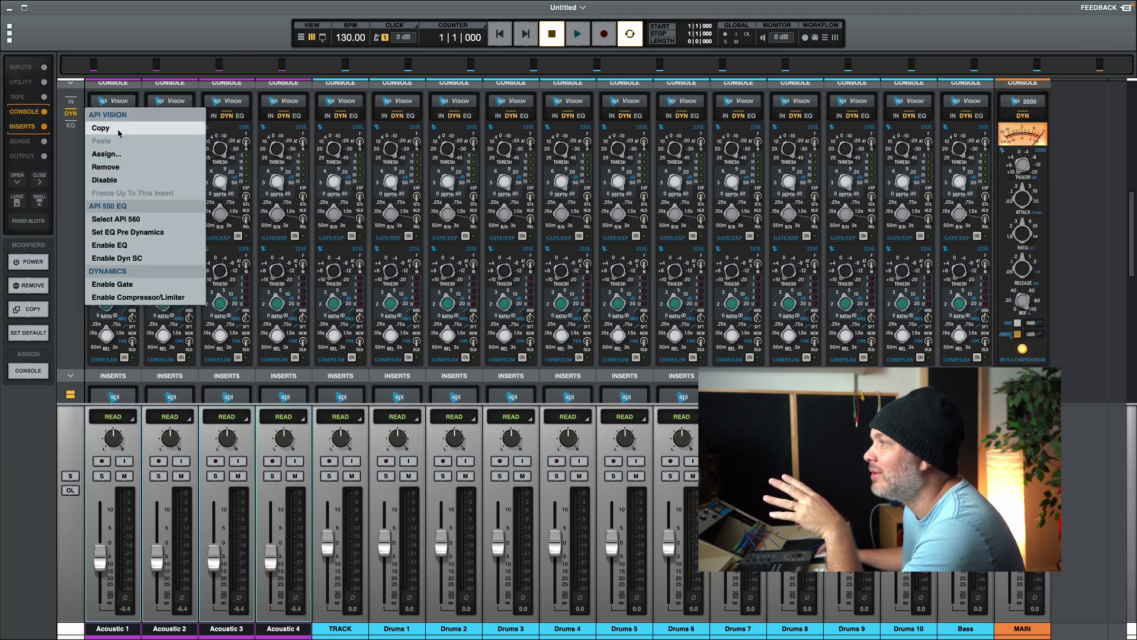
pyautogui.click(106, 168)
pyautogui.click(122, 107)
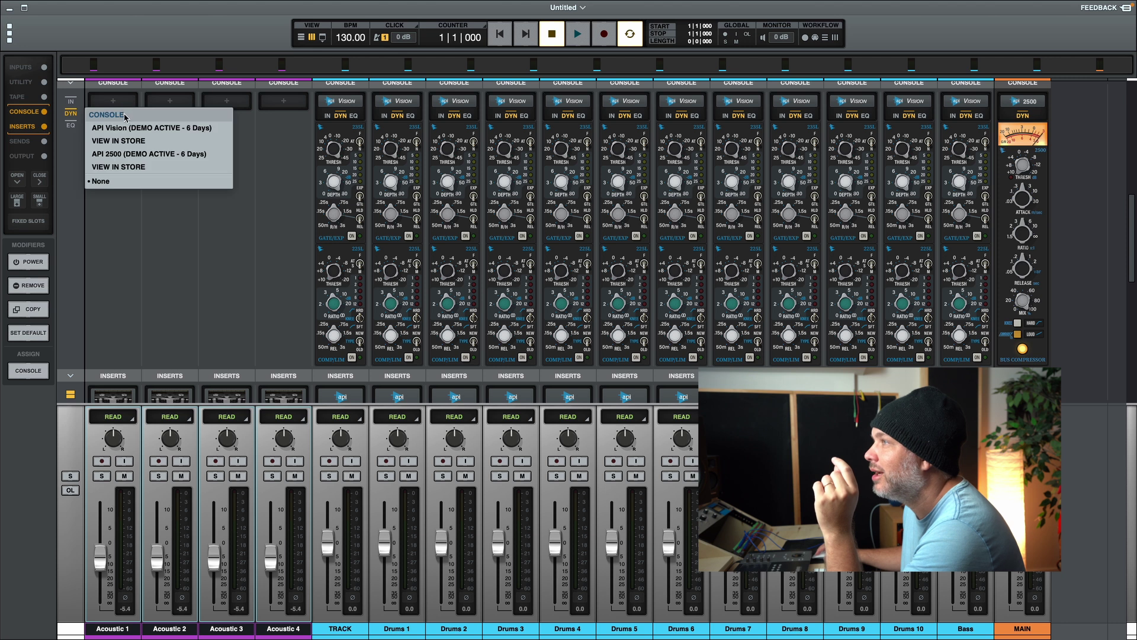
pyautogui.click(109, 154)
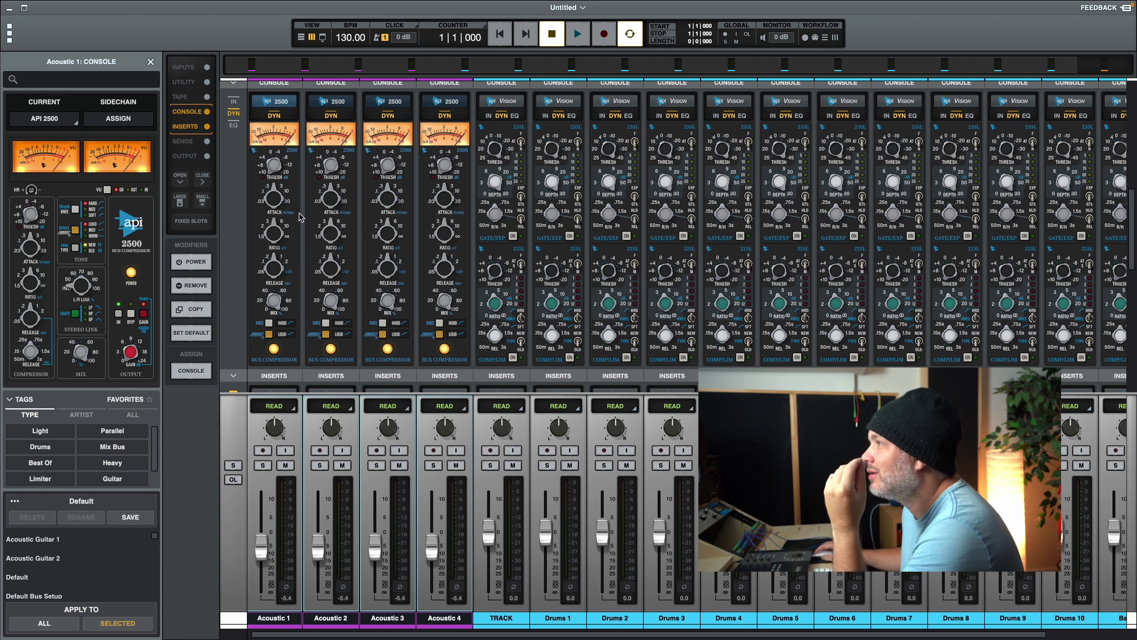
# Remove the API 2500 from the Acoustic tracks' console slots and assign API Vision again
pyautogui.click(289, 102)
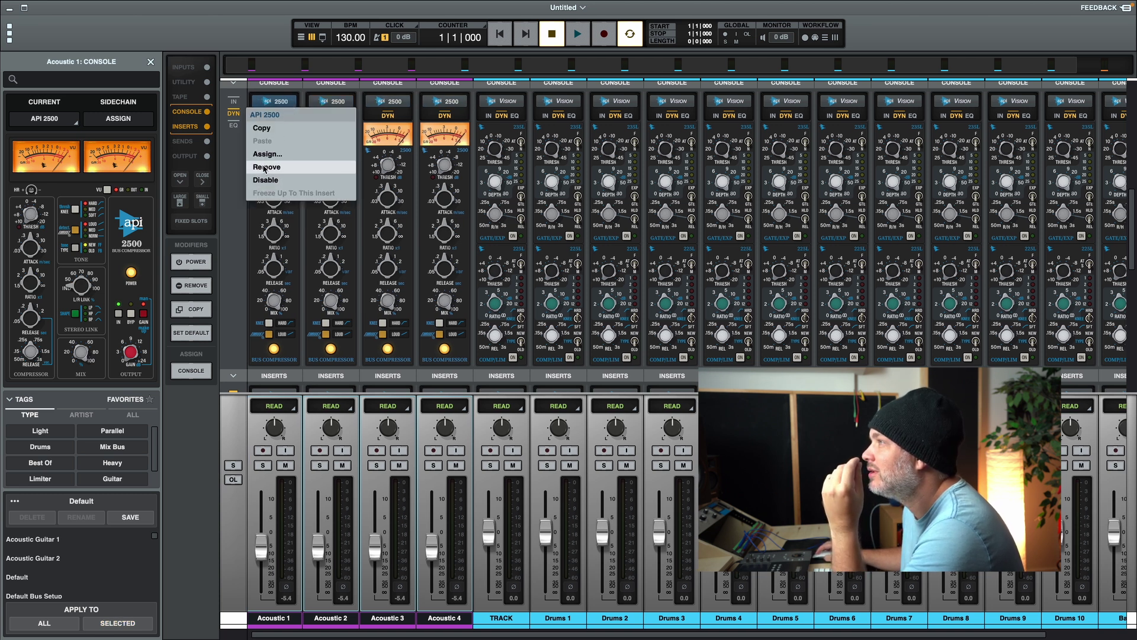
pyautogui.click(267, 167)
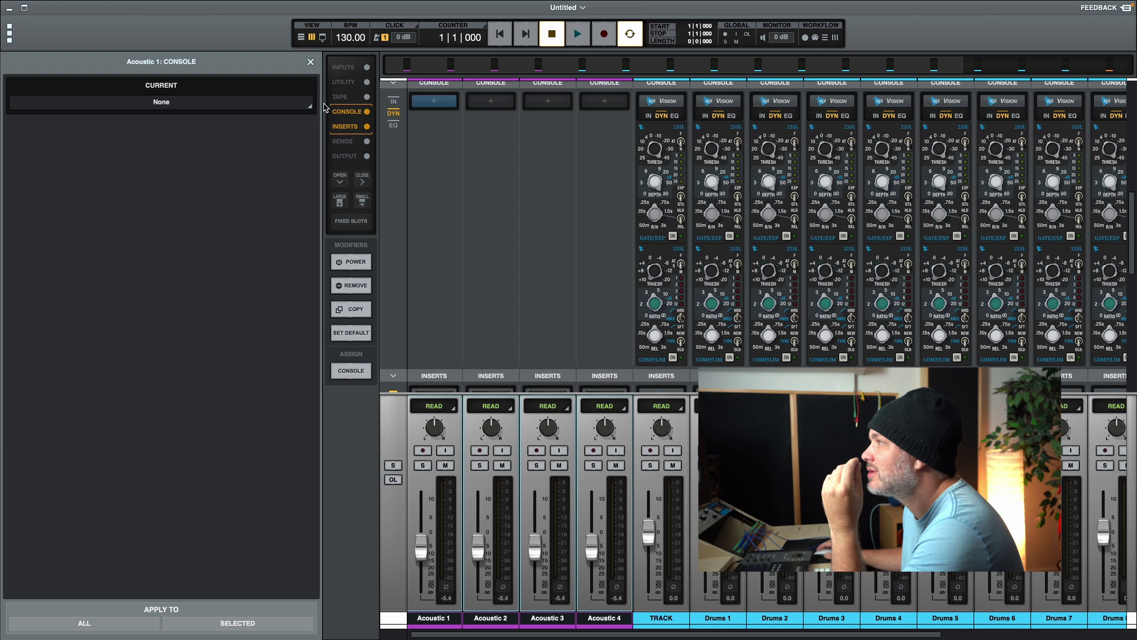
pyautogui.click(432, 102)
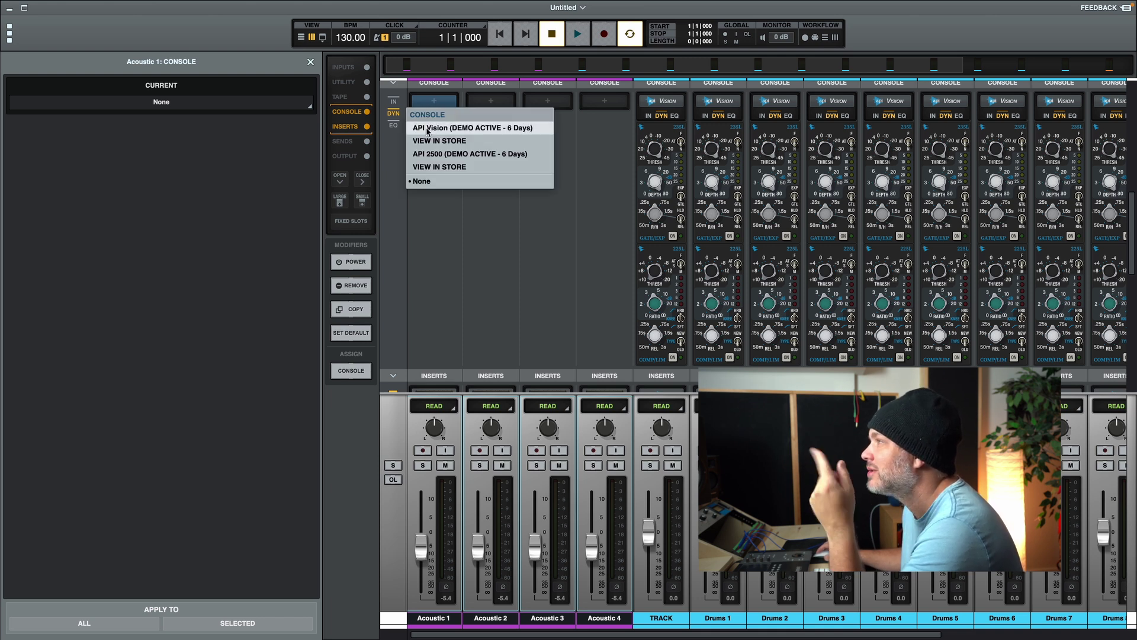
pyautogui.click(428, 129)
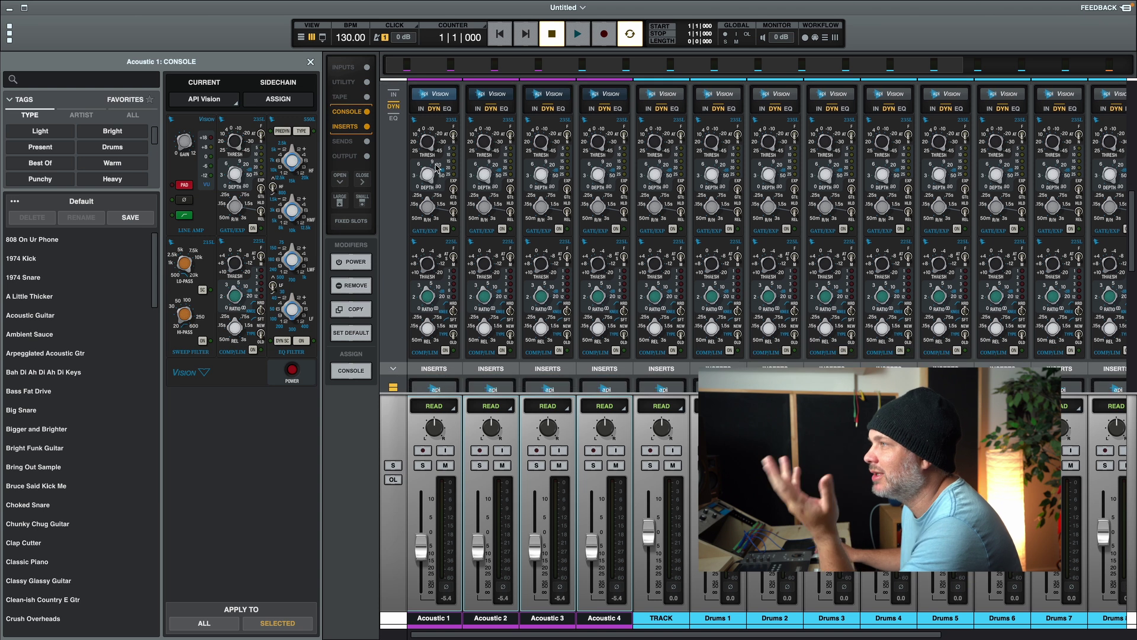
# Toggle Acoustic 1's API Vision EQ type to the graphic EQ and back, and close the console editor
pyautogui.click(421, 109)
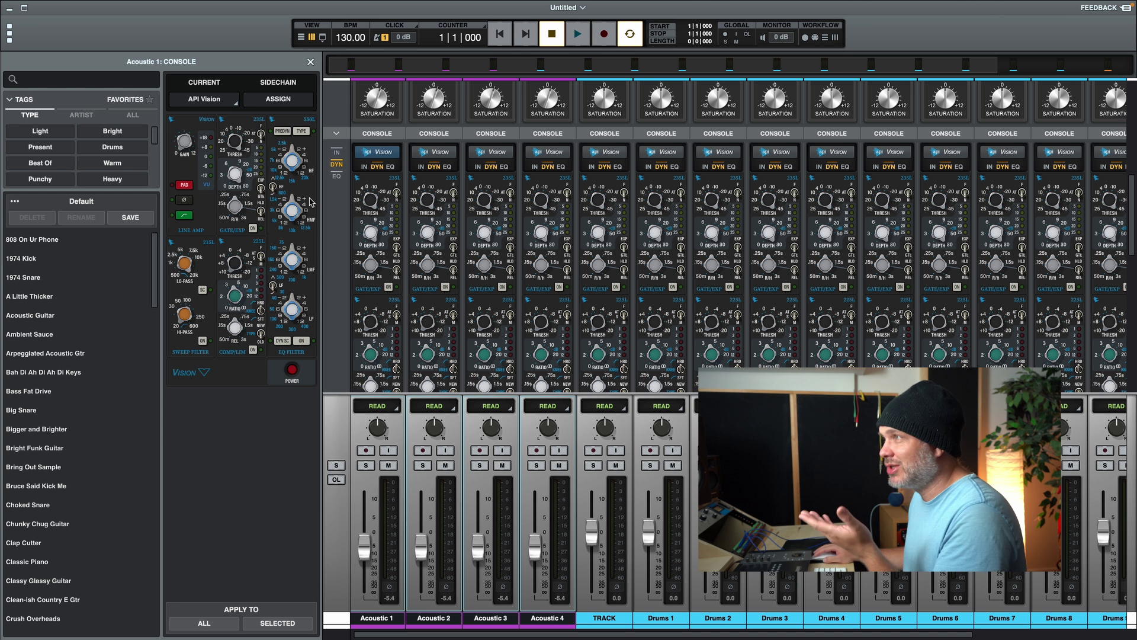
pyautogui.click(301, 132)
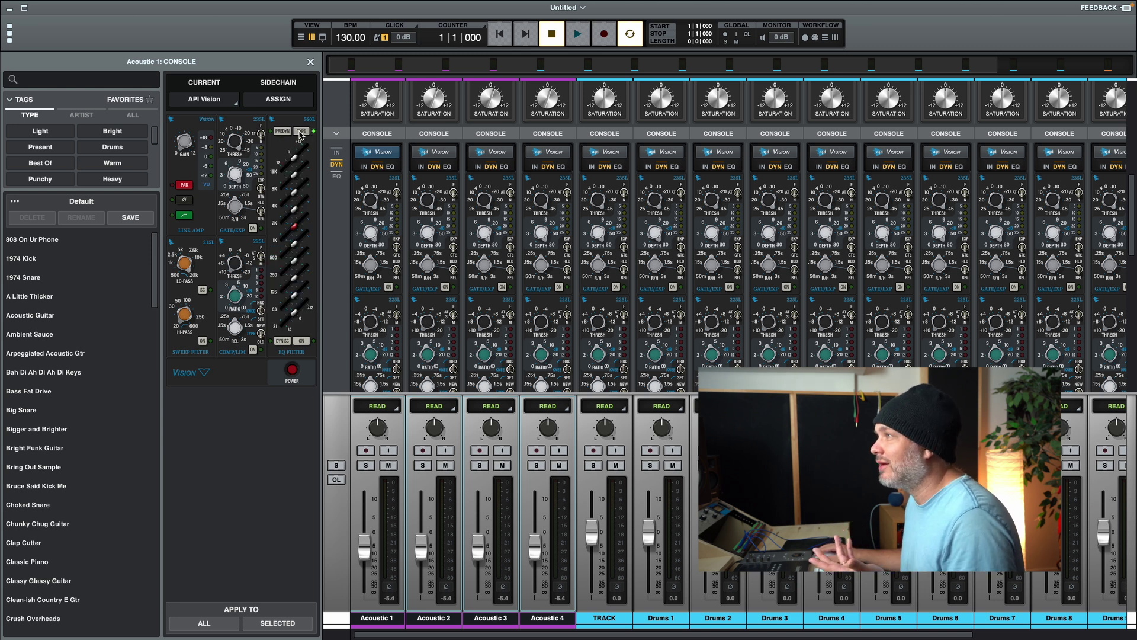
pyautogui.click(300, 132)
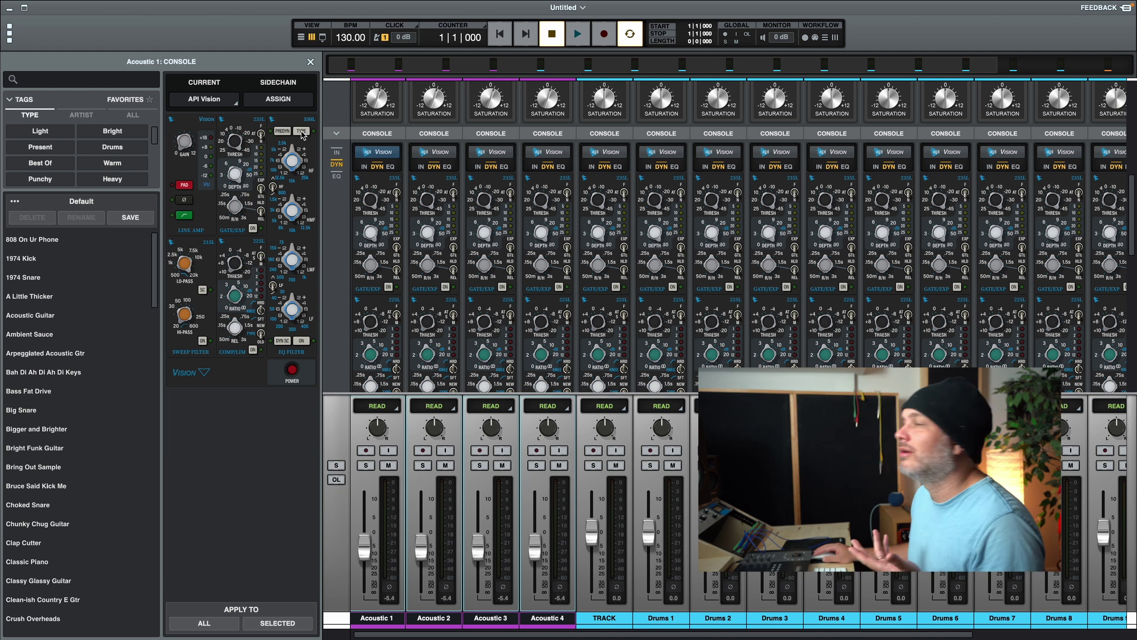
pyautogui.click(310, 61)
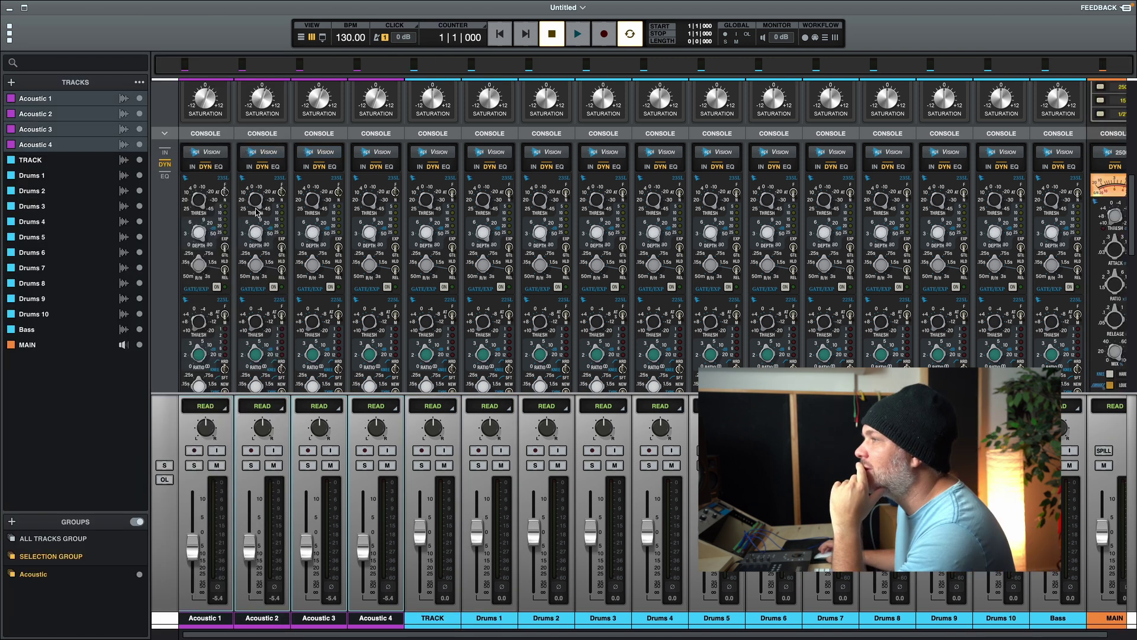
# Load the AMS RMX16 Expanded reverb from Universal Audio into the third insert slot of the selected Acoustic tracks
pyautogui.scroll(-5, 254, 213)
pyautogui.scroll(-2, 255, 214)
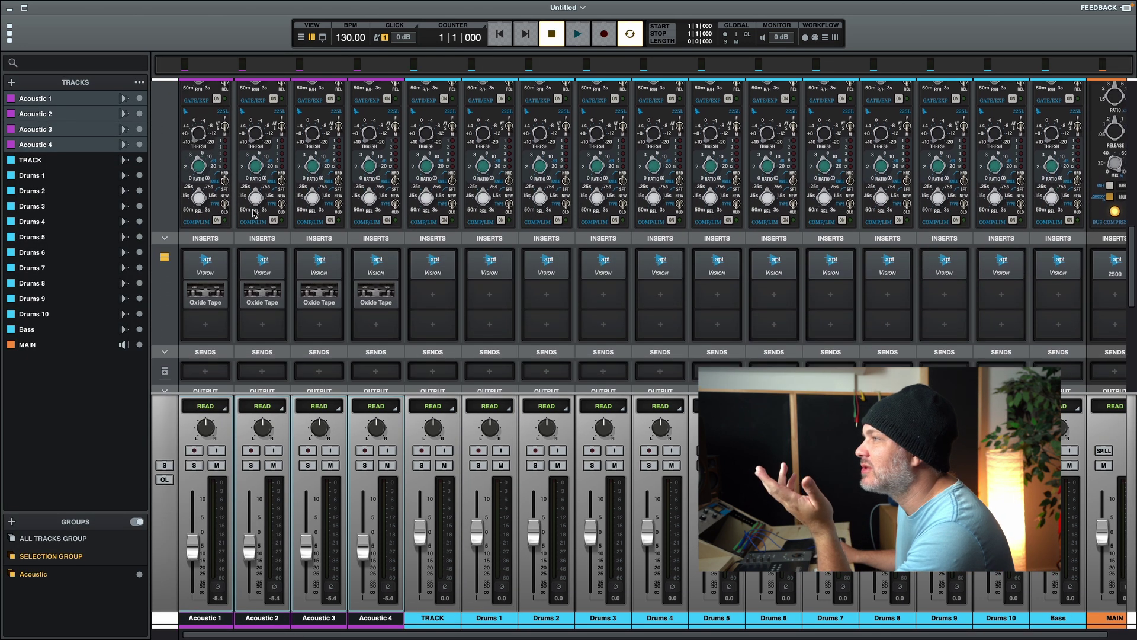
pyautogui.moveTo(191, 240)
pyautogui.scroll(-1, 196, 249)
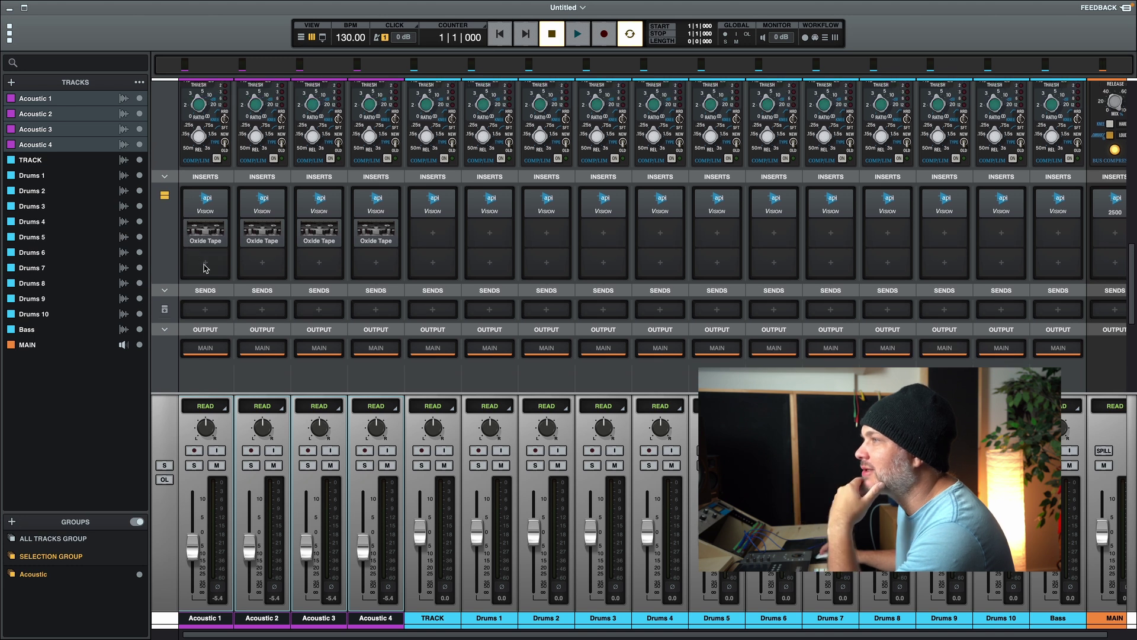
pyautogui.click(204, 266)
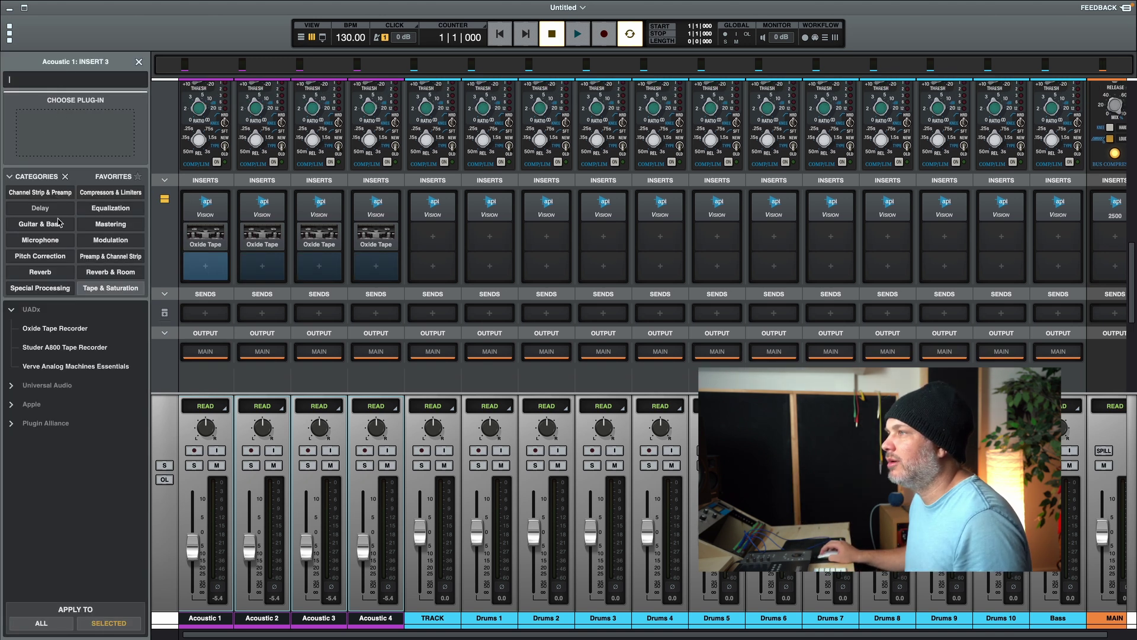
pyautogui.click(36, 273)
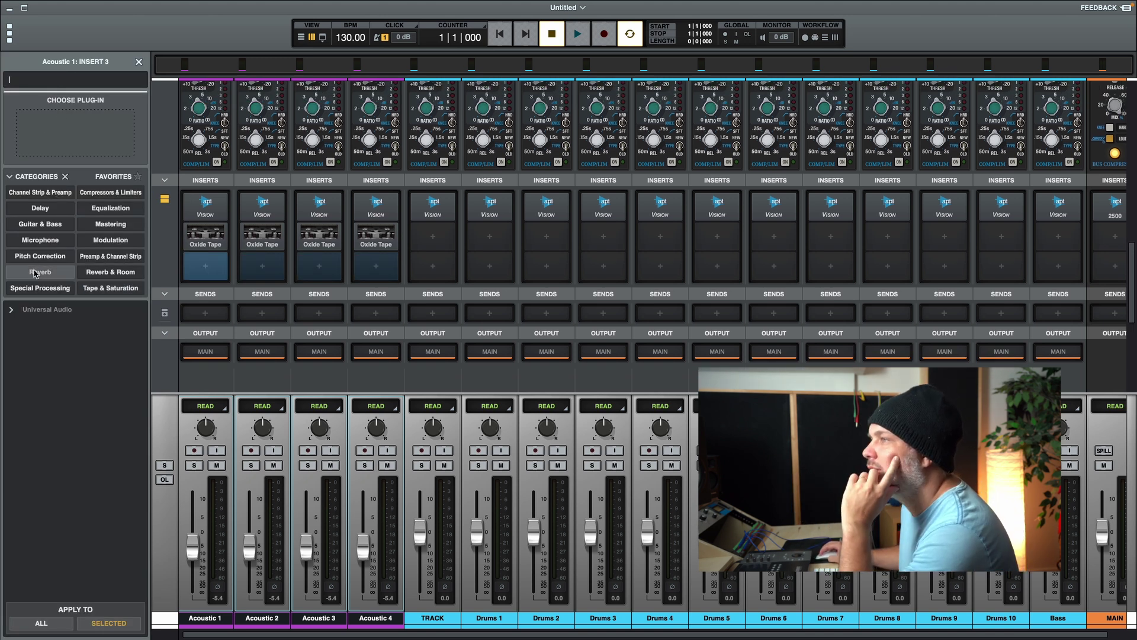
pyautogui.click(12, 310)
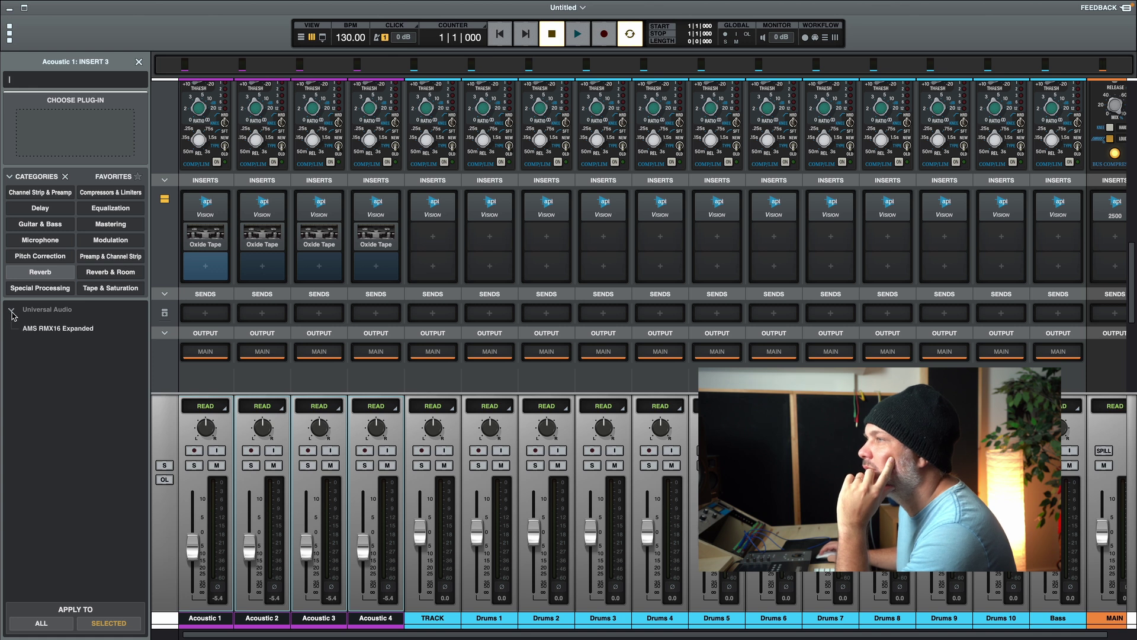
pyautogui.doubleClick(48, 329)
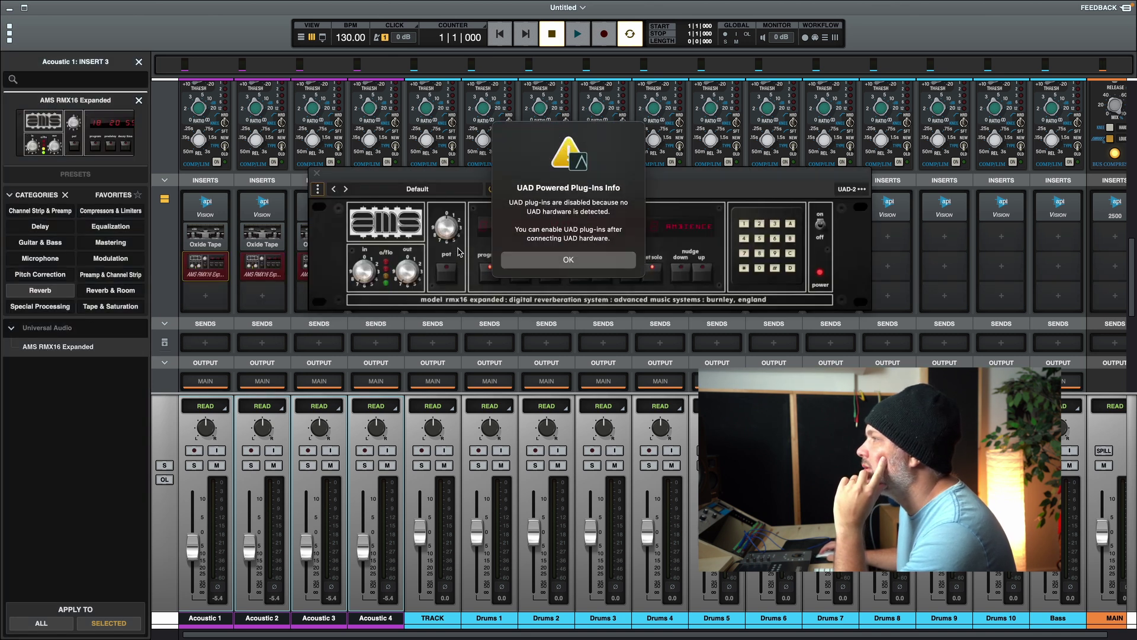
# Dismiss the UAD plug-ins notice and close the Galaxy Tape Echo editor and its insert browser
pyautogui.click(525, 265)
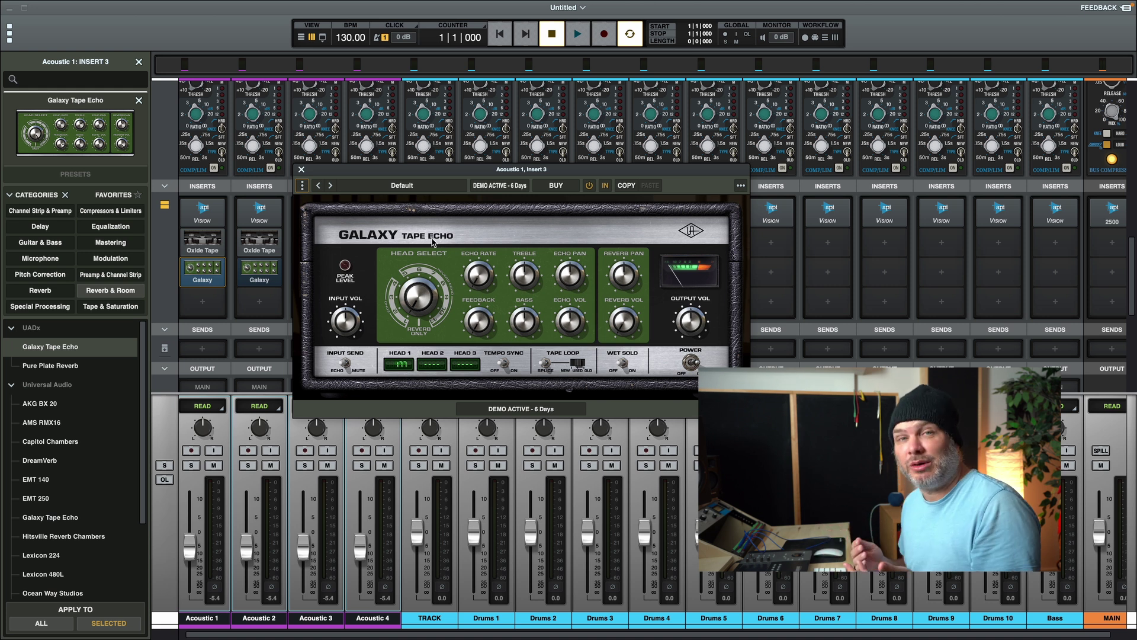
pyautogui.press('Escape')
pyautogui.scroll(-2, 187, 345)
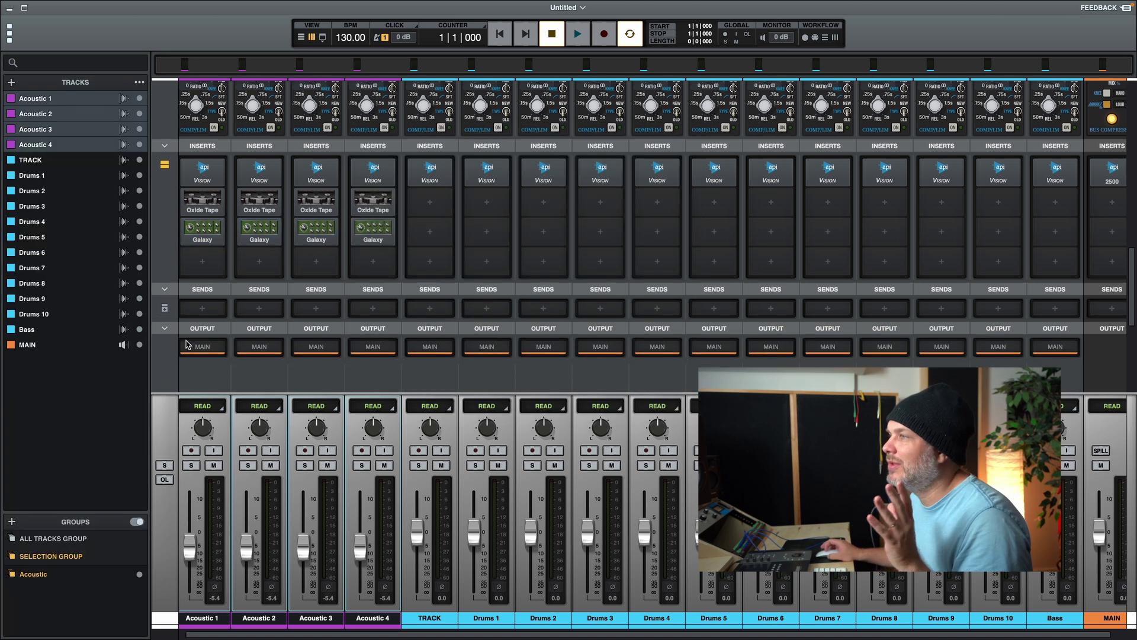
pyautogui.scroll(-1, 202, 331)
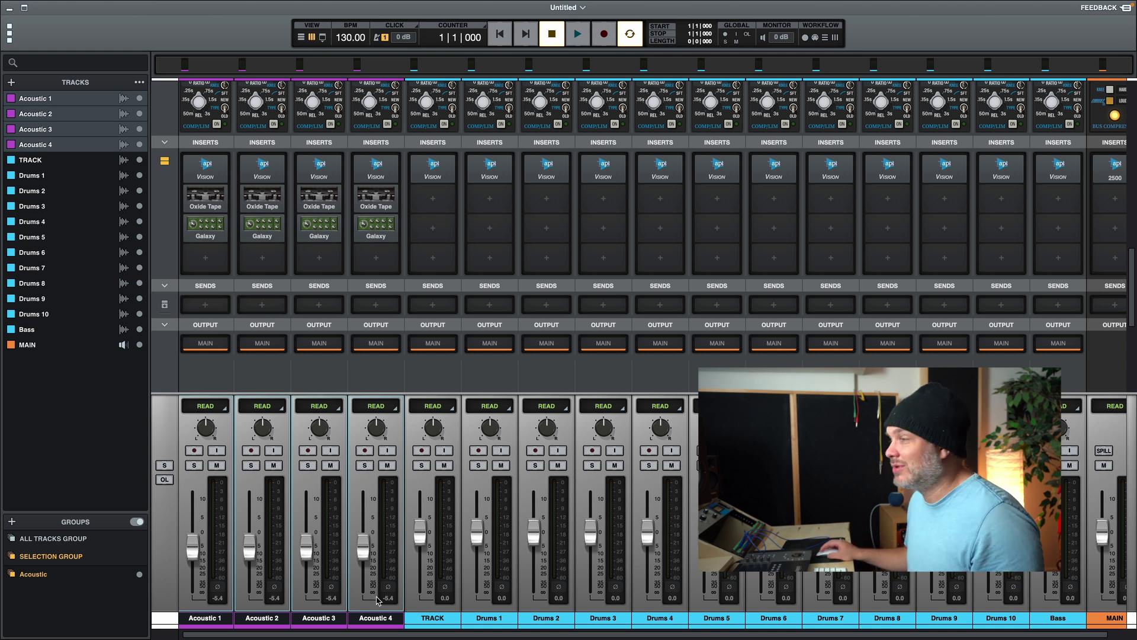
# Create one stereo bus named "Acustic master", keeping Neve Summing, ATR-102 tape and the API 2500 console
pyautogui.press('super+shift+n')
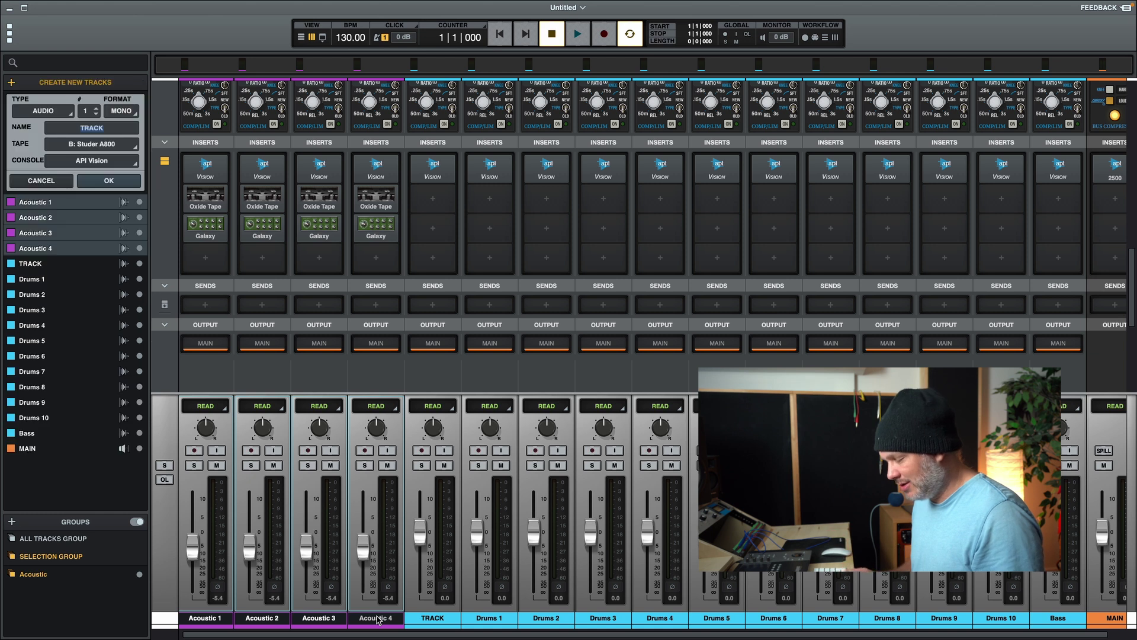
pyautogui.click(48, 112)
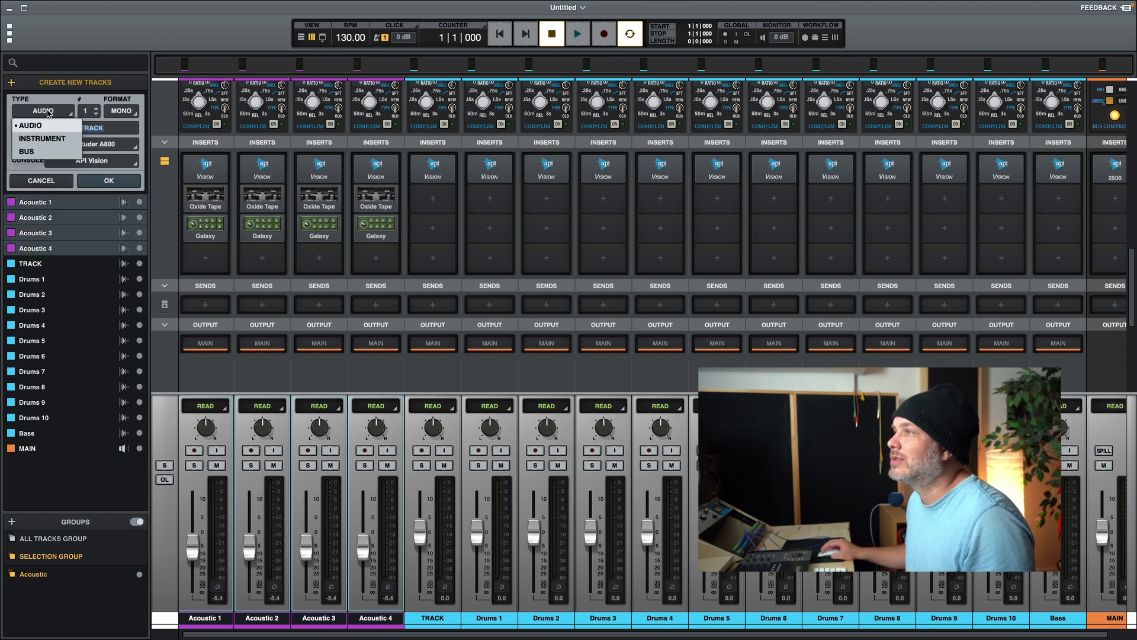
pyautogui.click(27, 151)
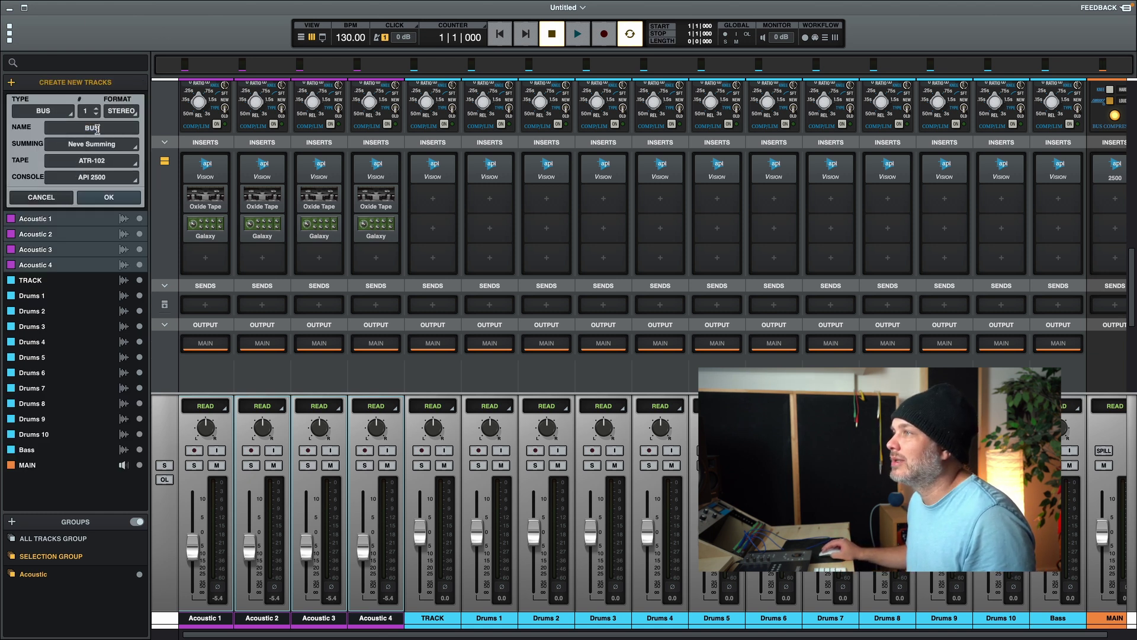
pyautogui.press('BackSpace')
pyautogui.press('BackSpace')
pyautogui.press('BackSpace')
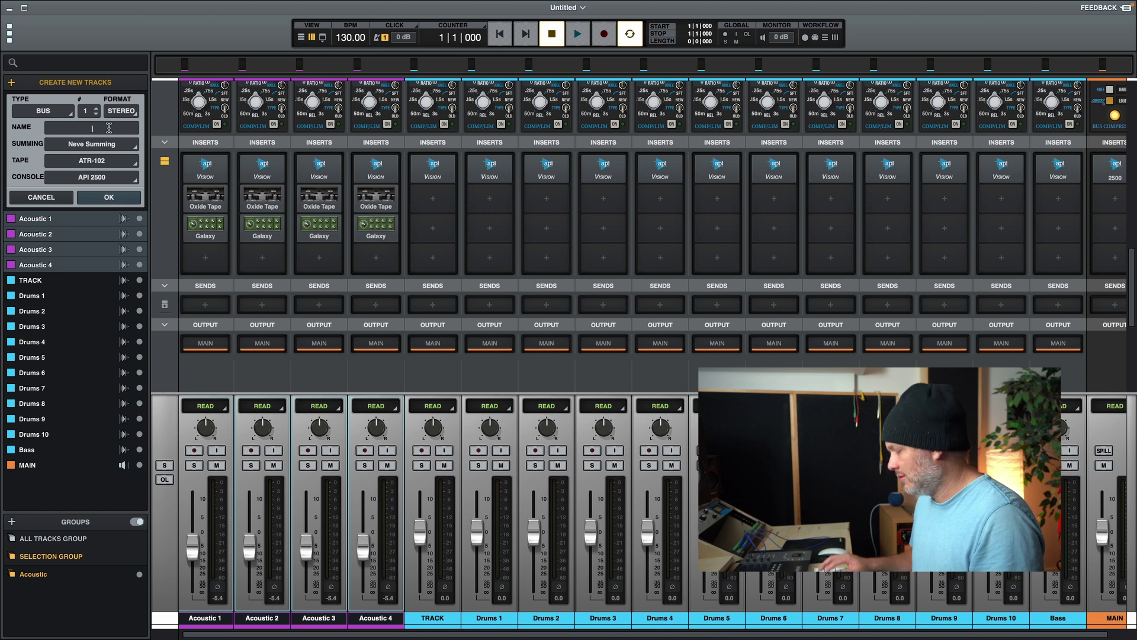
pyautogui.write('Acus')
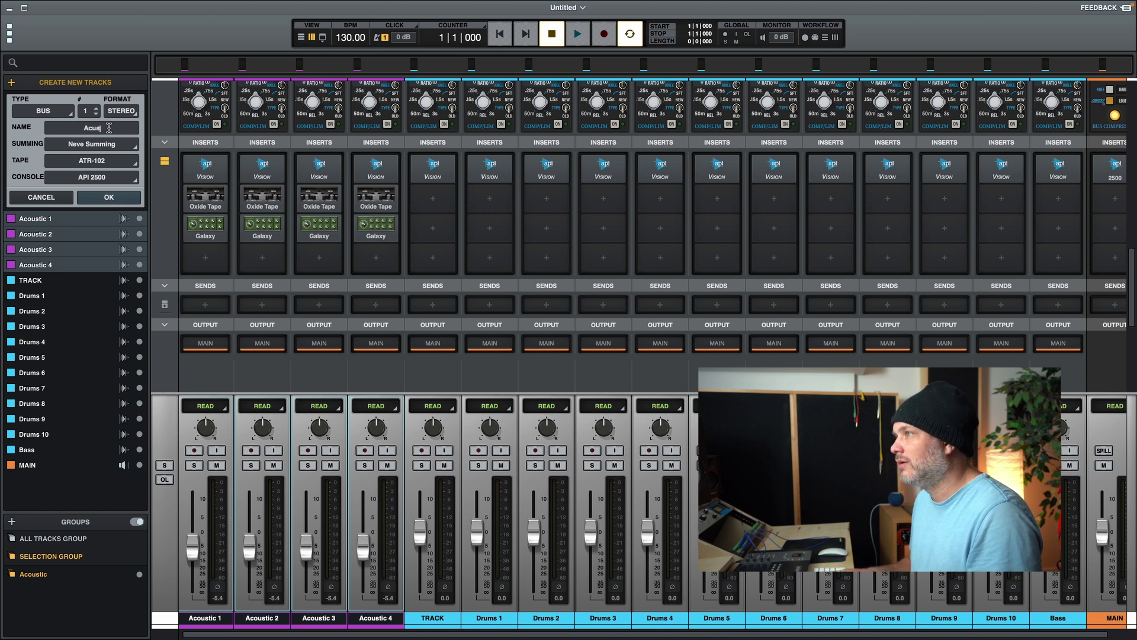
pyautogui.write('tic master')
pyautogui.press('Return')
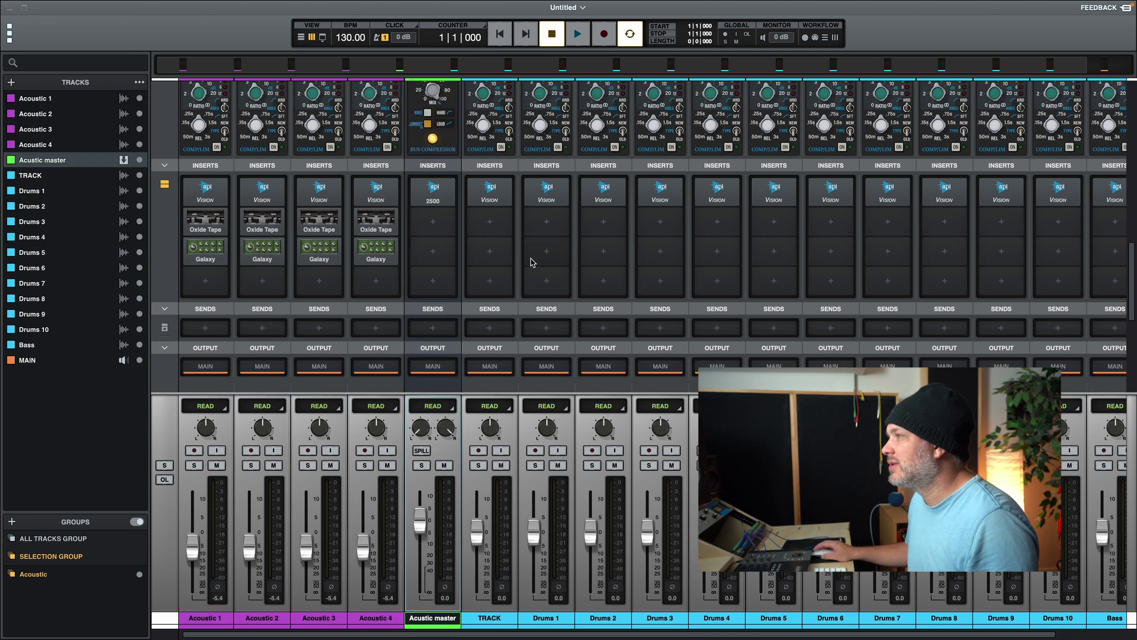
# Add a send from Acoustic 4 to the Acustic master bus and try adjusting its send level
pyautogui.scroll(5, 425, 239)
pyautogui.scroll(-5, 426, 238)
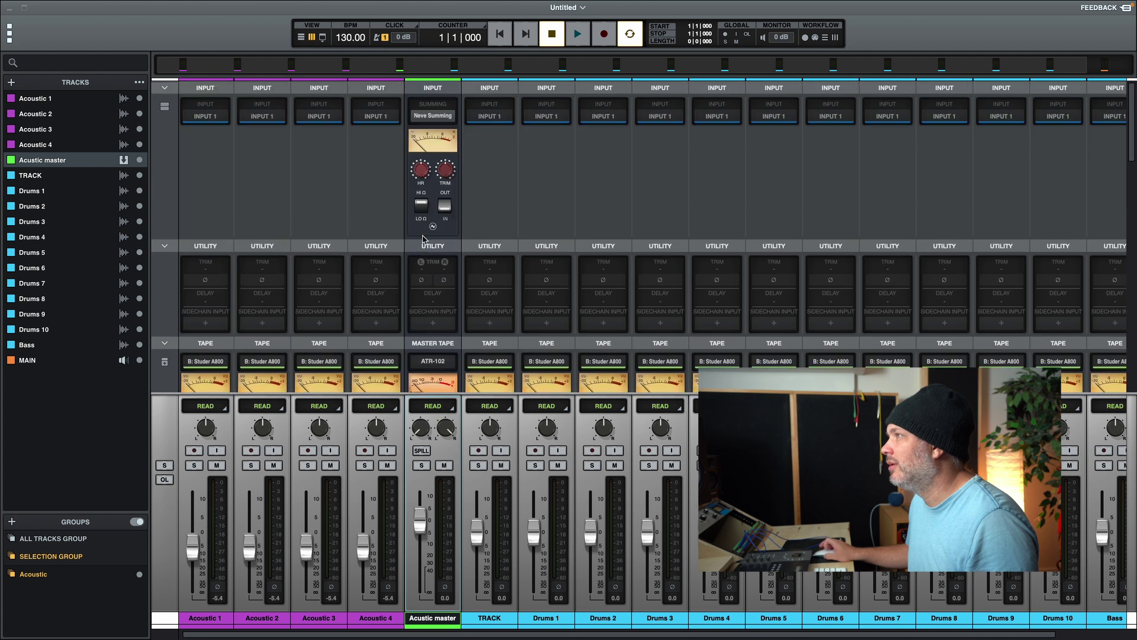
pyautogui.scroll(5, 432, 237)
pyautogui.scroll(-10, 435, 219)
pyautogui.scroll(8, 436, 220)
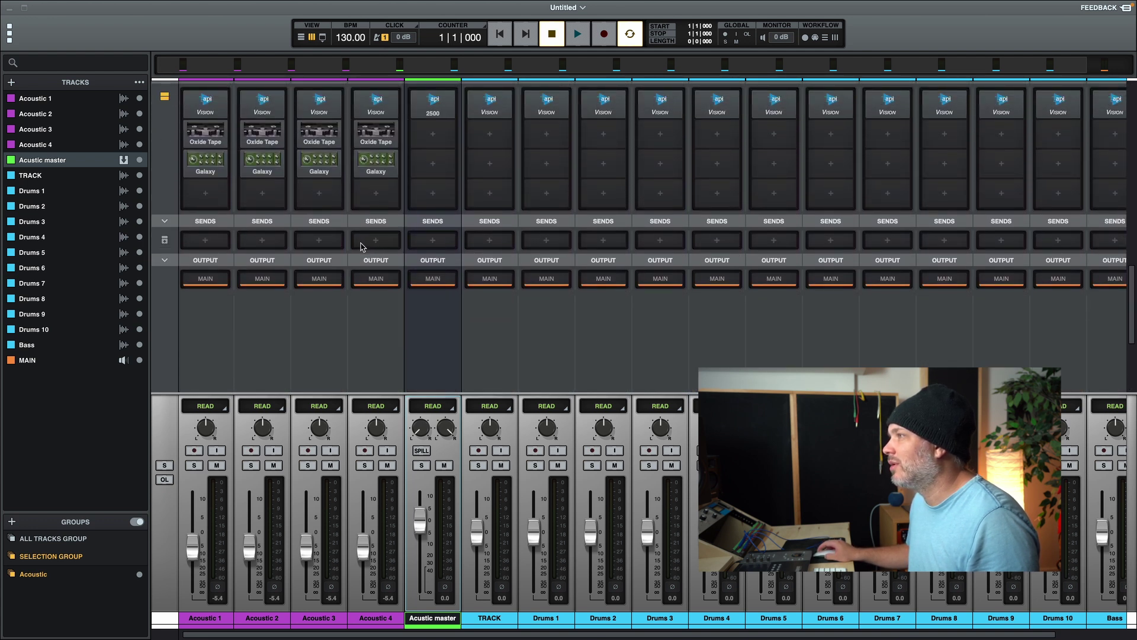
pyautogui.click(375, 240)
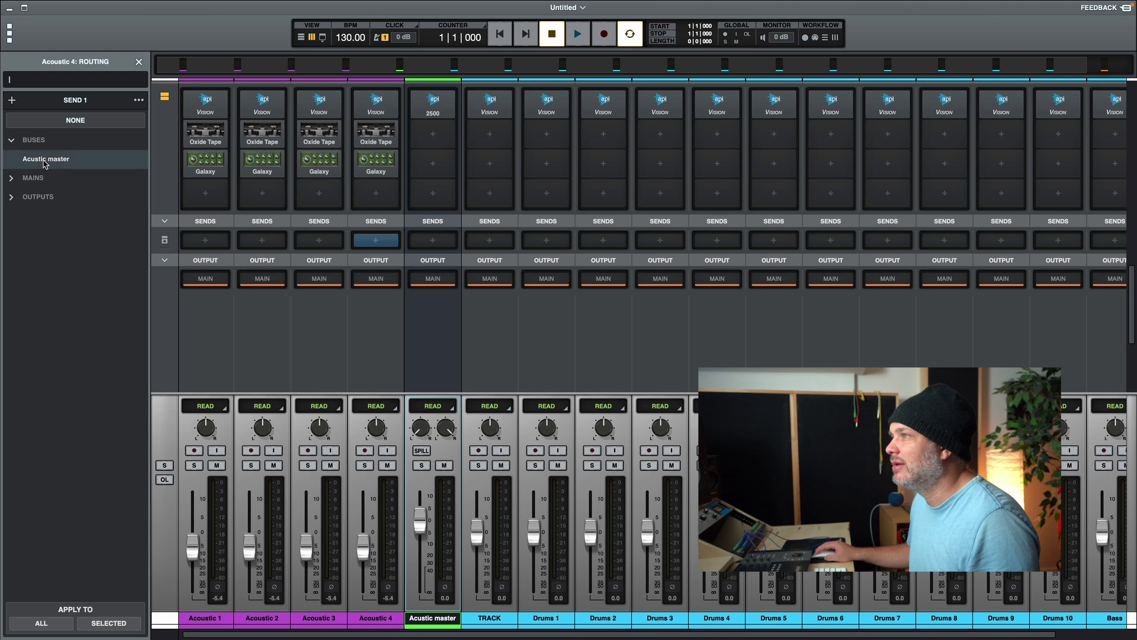
pyautogui.click(45, 161)
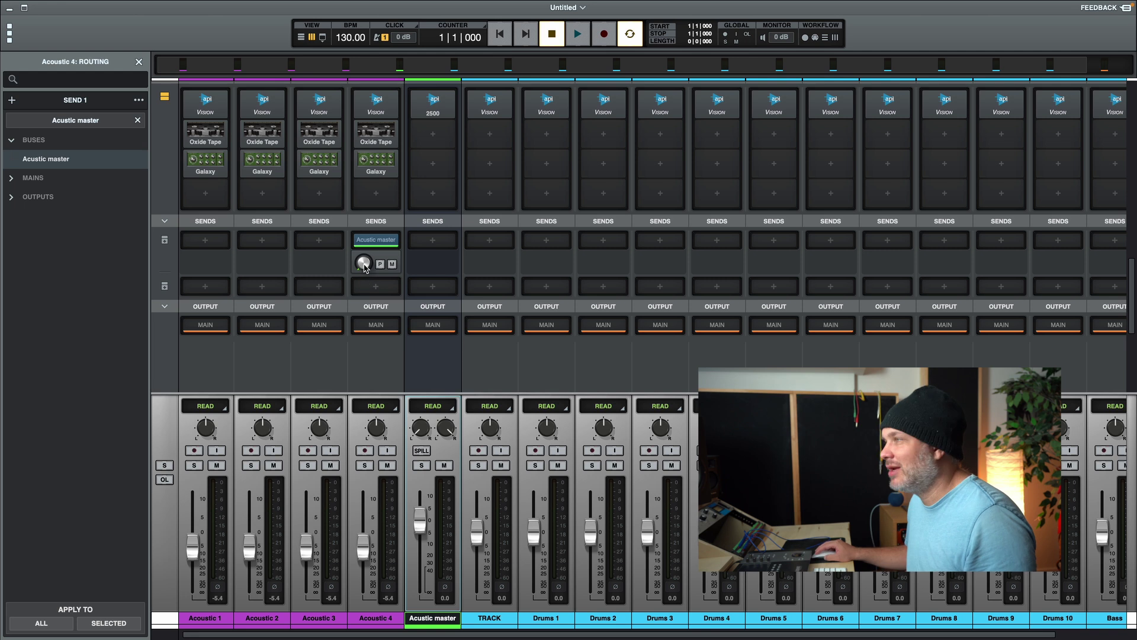
pyautogui.moveTo(361, 249)
pyautogui.moveTo(367, 259); pyautogui.dragTo(368, 216)
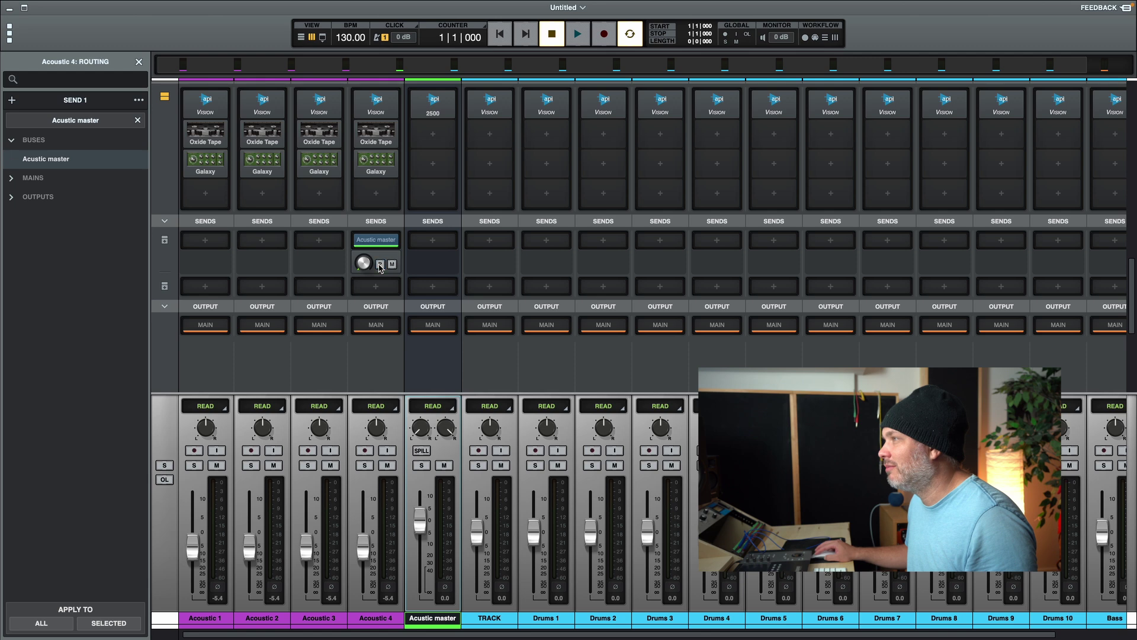
# Switch the Acustic master bus's summing extension to API Summing
pyautogui.scroll(10, 435, 272)
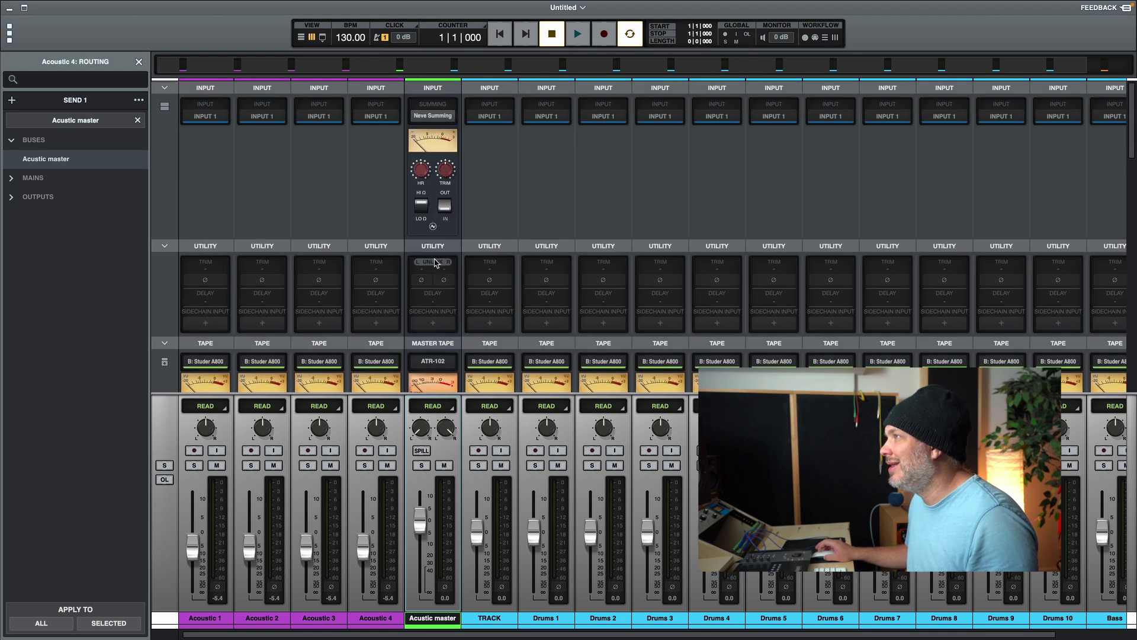
pyautogui.scroll(-10, 436, 264)
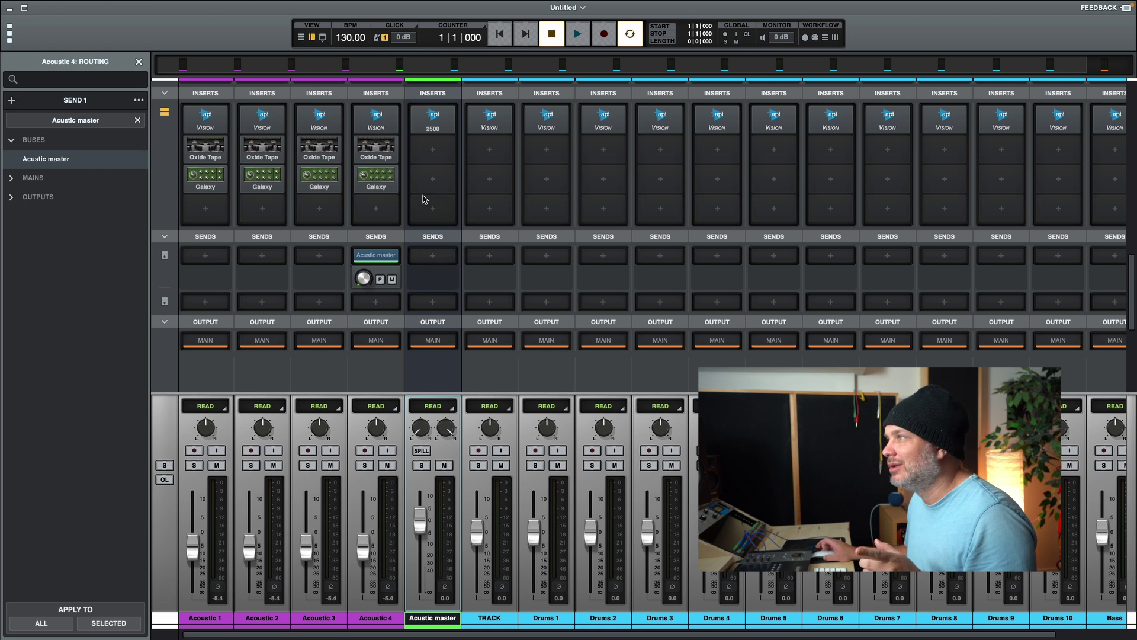
pyautogui.scroll(5, 446, 225)
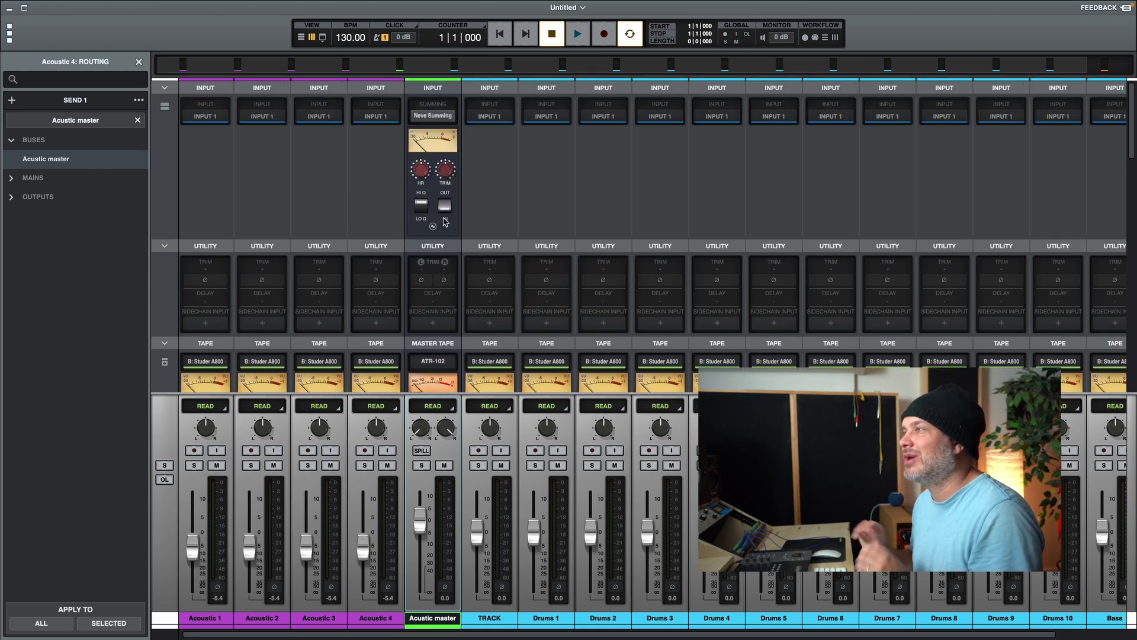
pyautogui.click(434, 120)
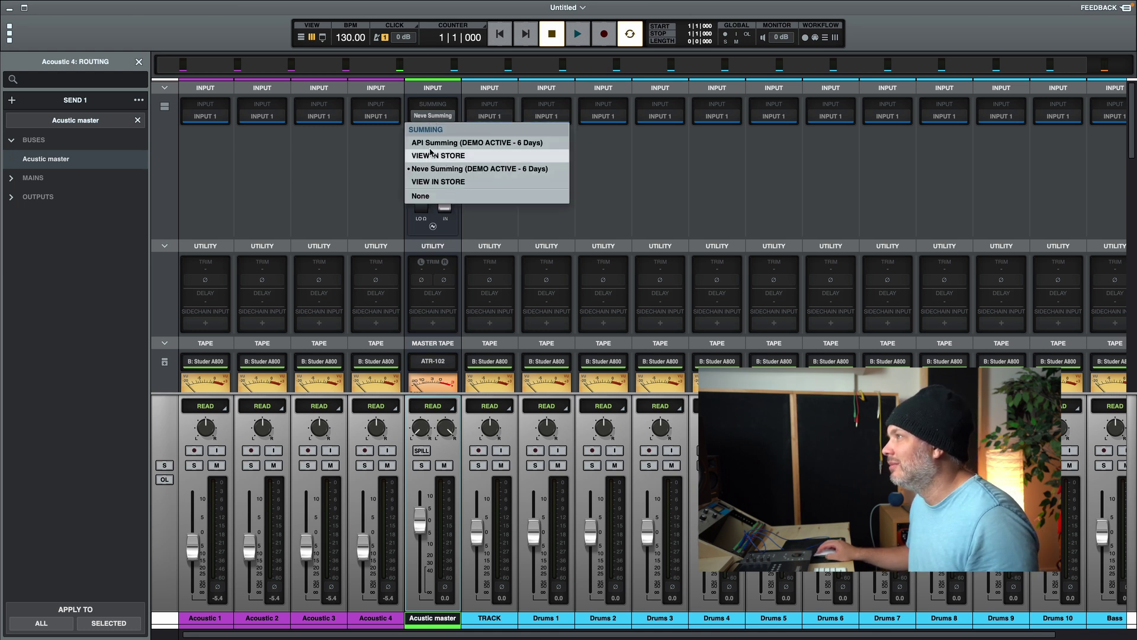
pyautogui.click(431, 143)
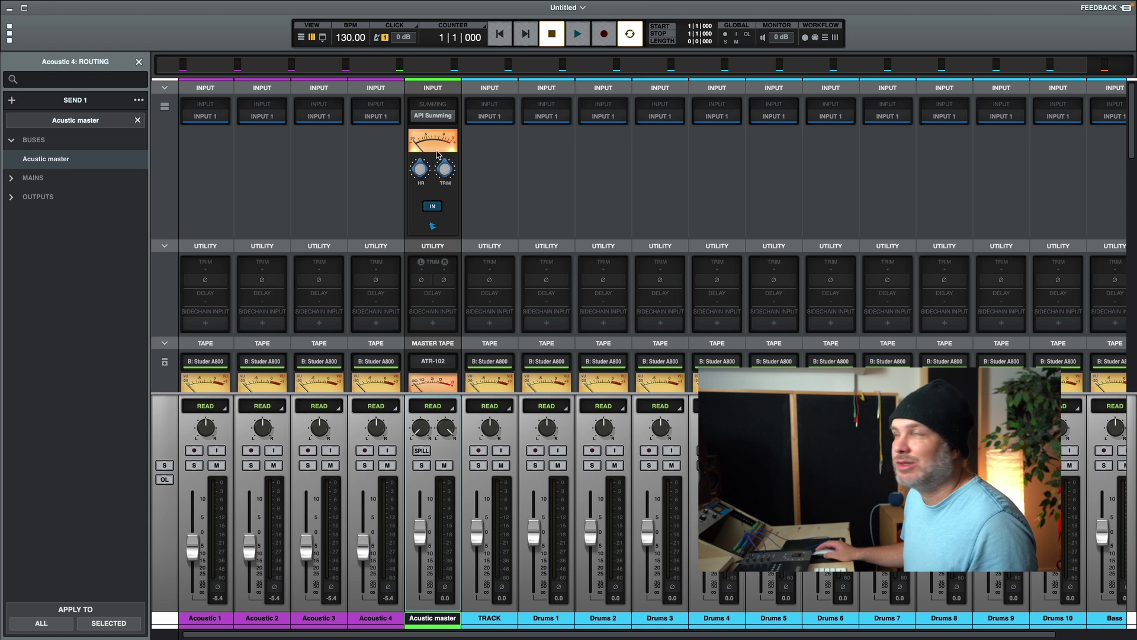
# Minimise the EuControl Settings window to return to the LUNA mixer
pyautogui.scroll(-1, 452, 157)
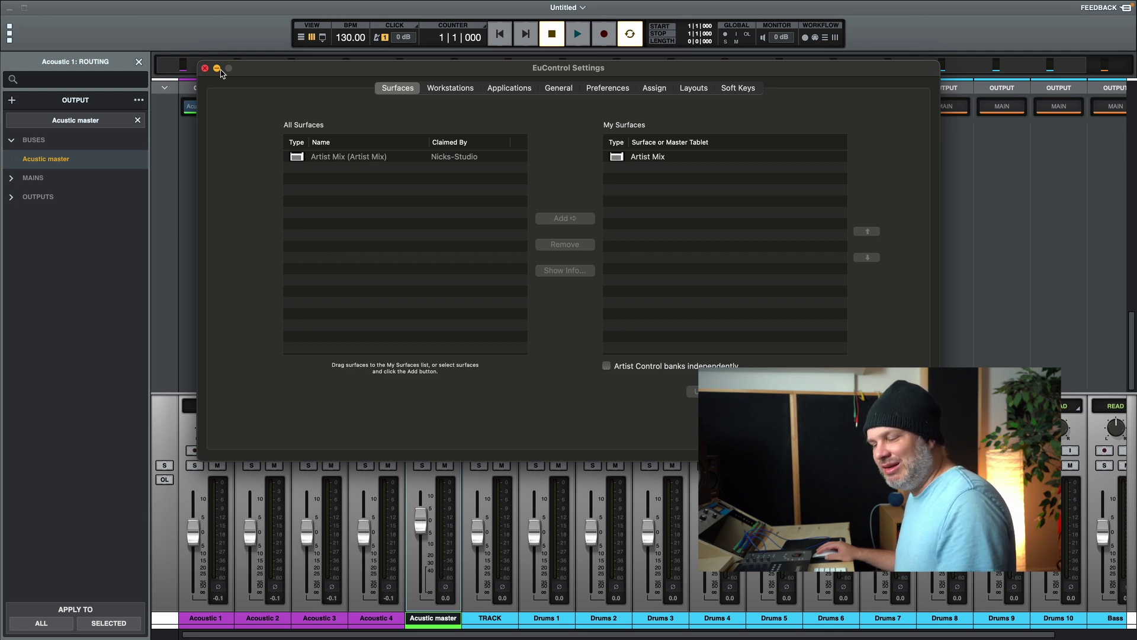
pyautogui.click(217, 68)
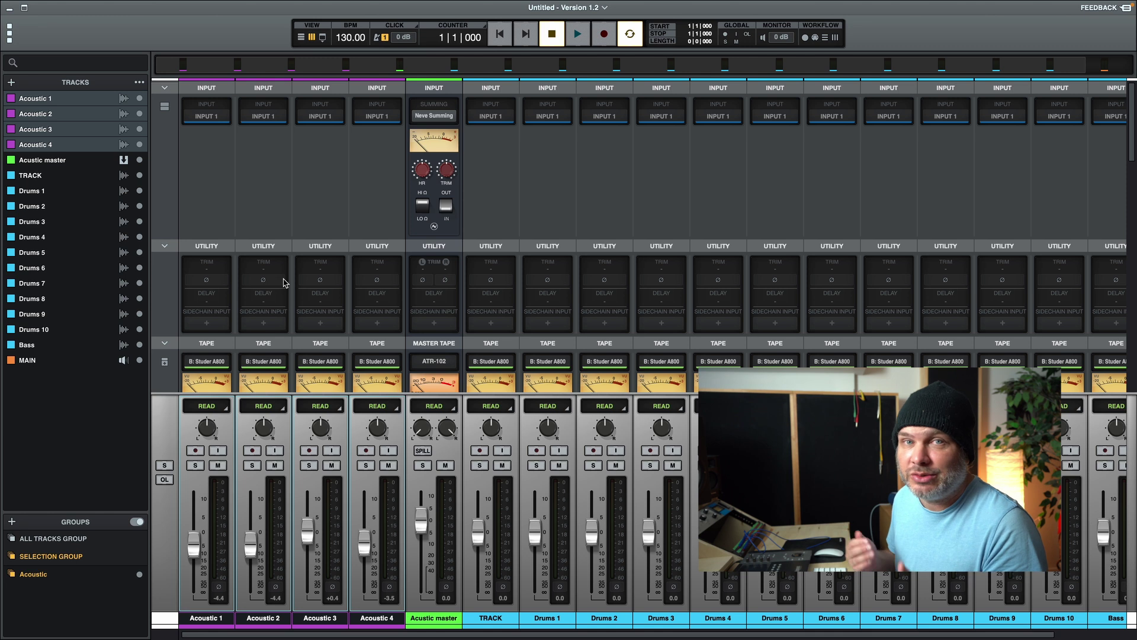
# Examine the channel strips of the Acoustic tracks and Acustic master bus, including the attack options of Acoustic 4's 225 compressor
pyautogui.scroll(-10, 283, 283)
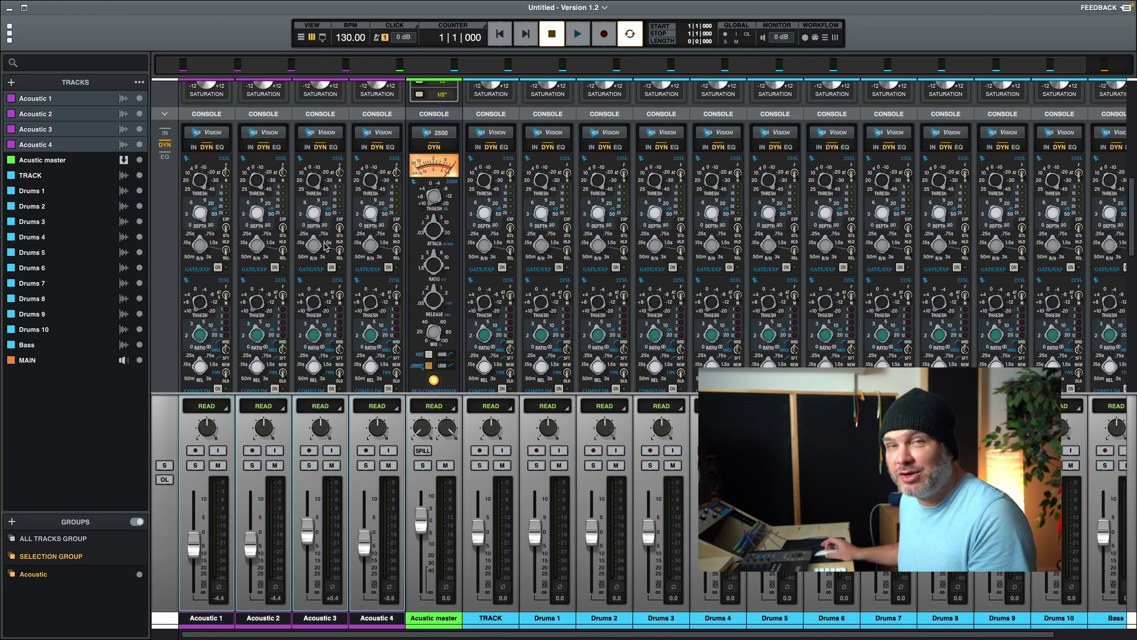
pyautogui.scroll(-3, 327, 244)
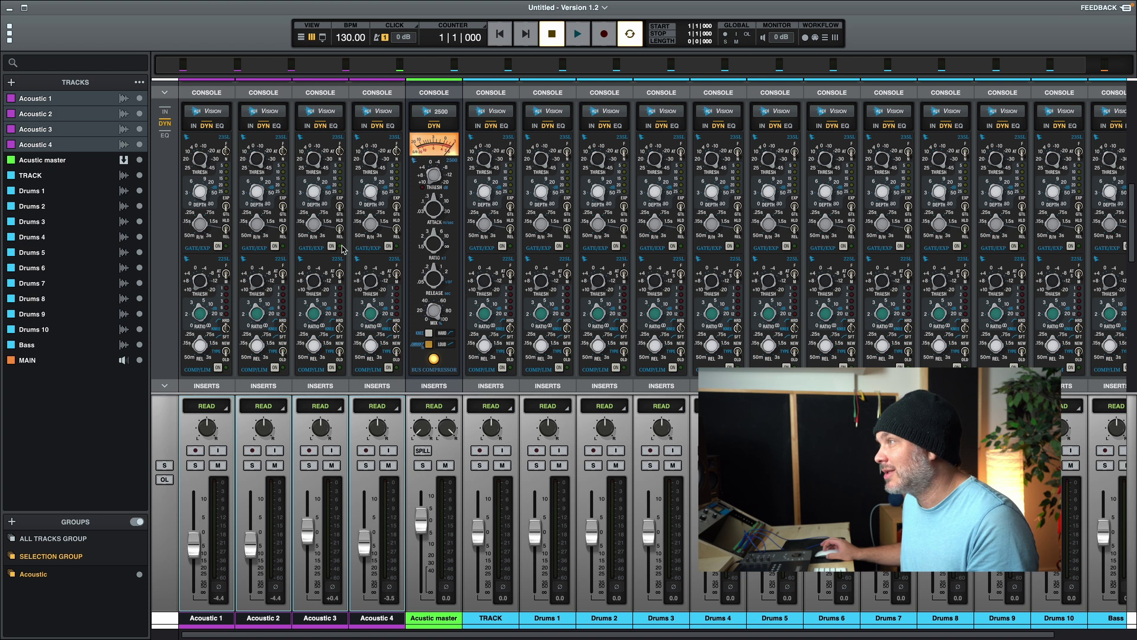
pyautogui.moveTo(396, 274); pyautogui.dragTo(398, 277)
pyautogui.click(397, 276)
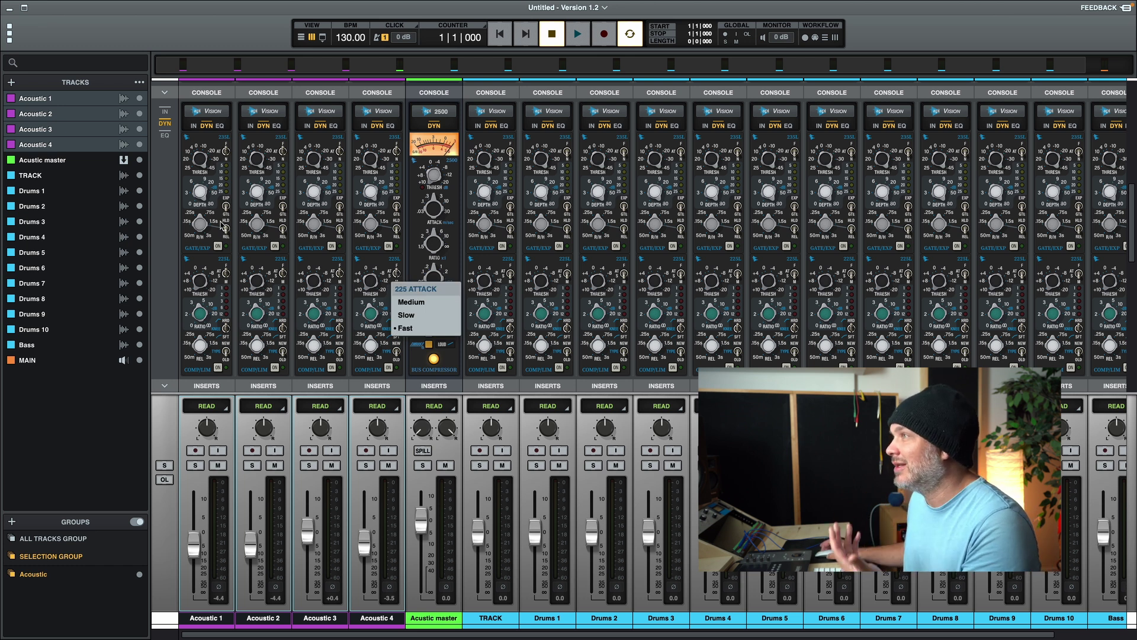
pyautogui.scroll(5, 326, 249)
pyautogui.scroll(-5, 356, 237)
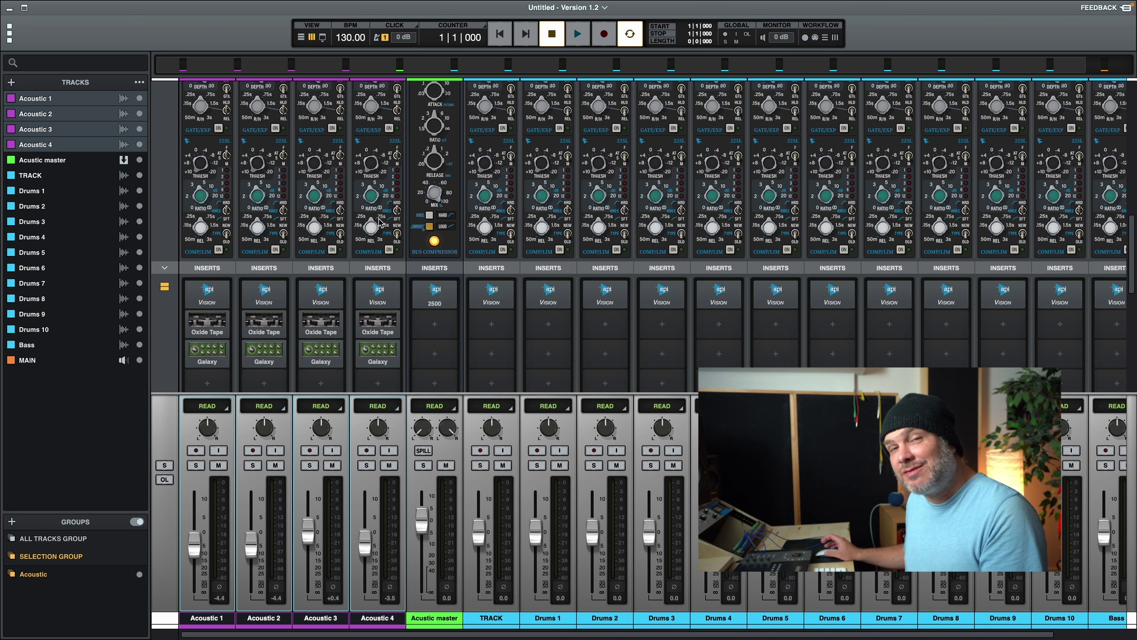
pyautogui.scroll(-1, 380, 222)
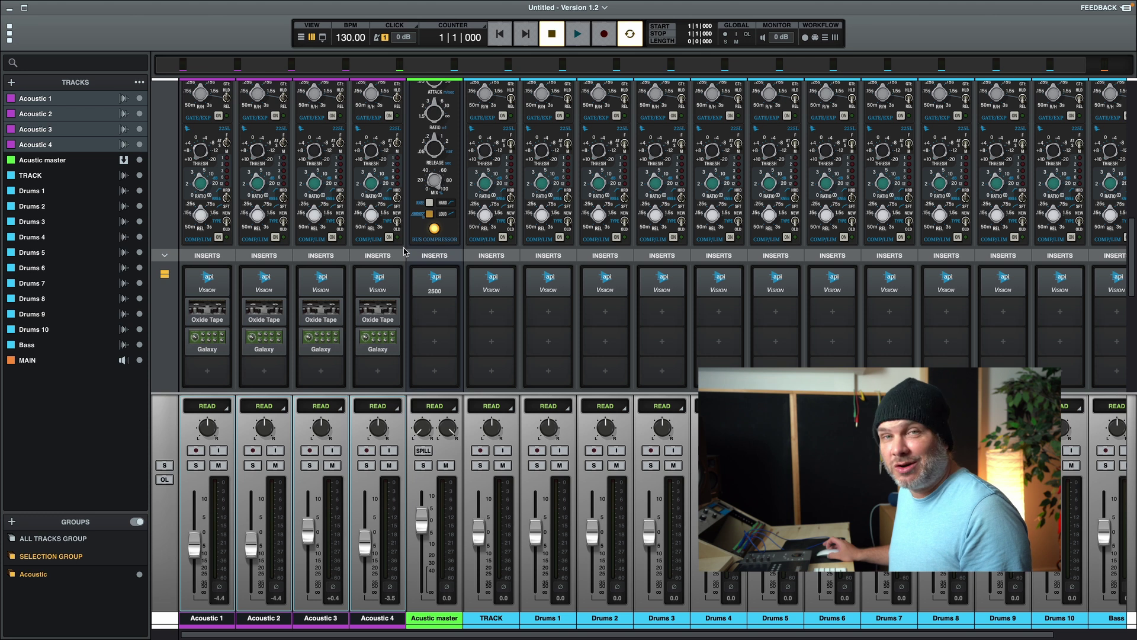
pyautogui.scroll(1, 395, 248)
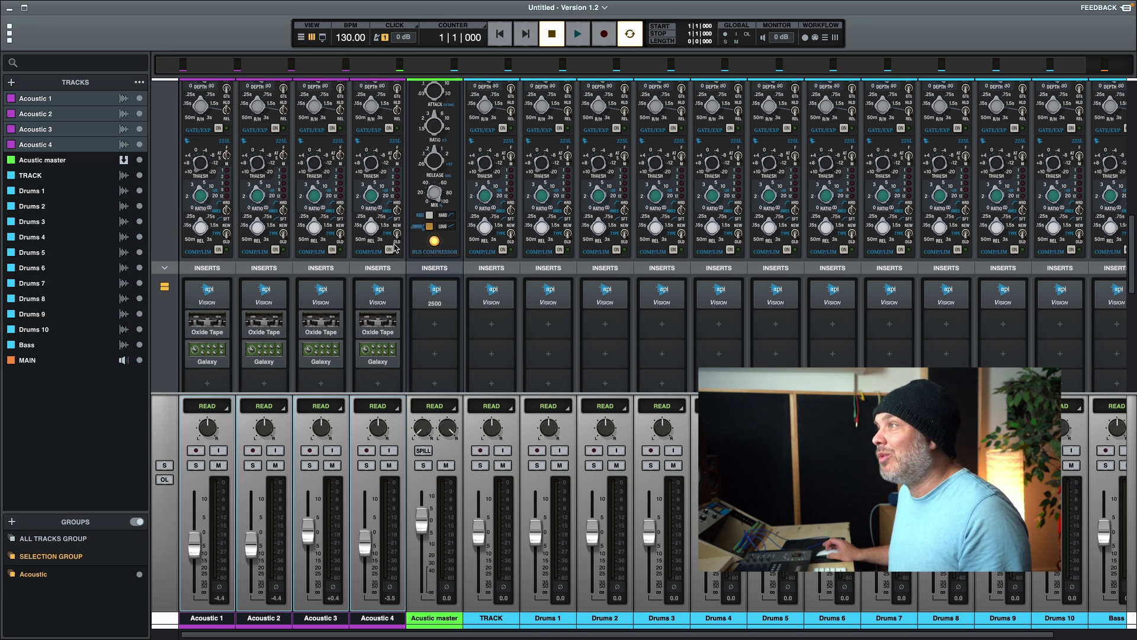
pyautogui.scroll(5, 395, 248)
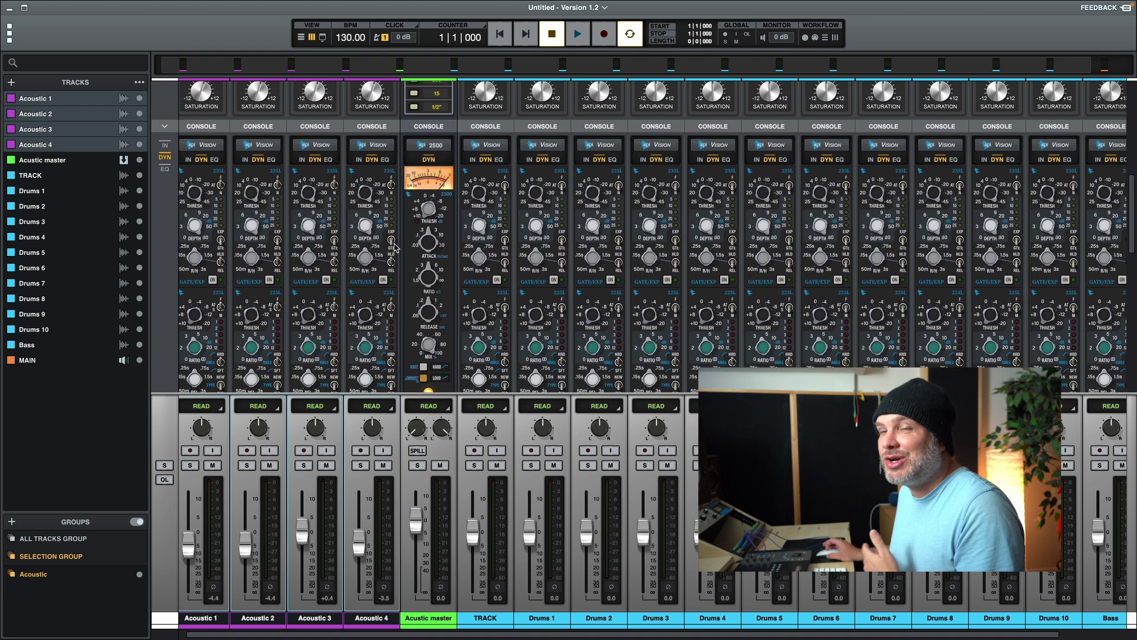
pyautogui.scroll(10, 395, 248)
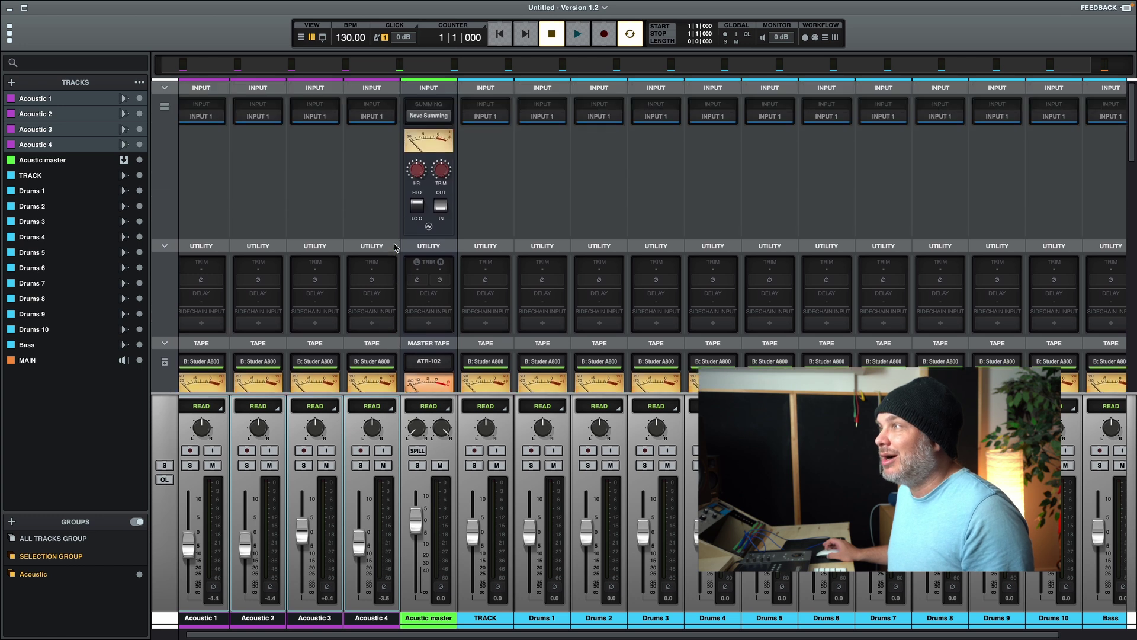